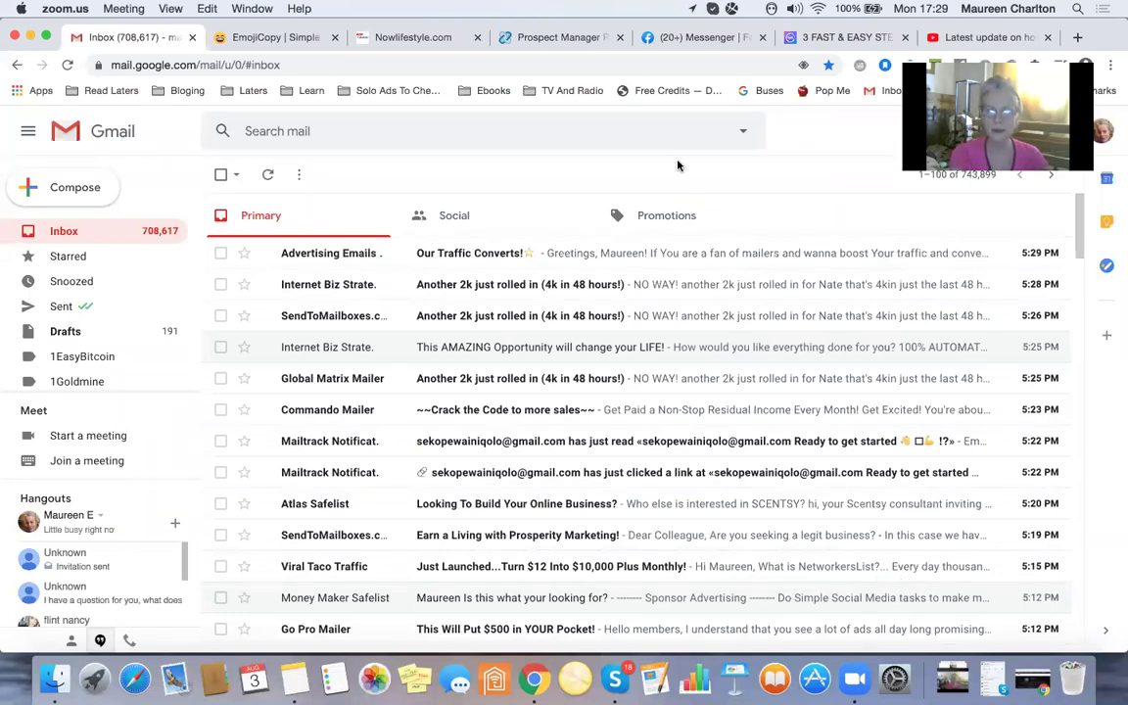
# - Open the Awesome Team group from the Facebook home feed and dismiss the Messenger chat popup
pyautogui.click(730, 39)
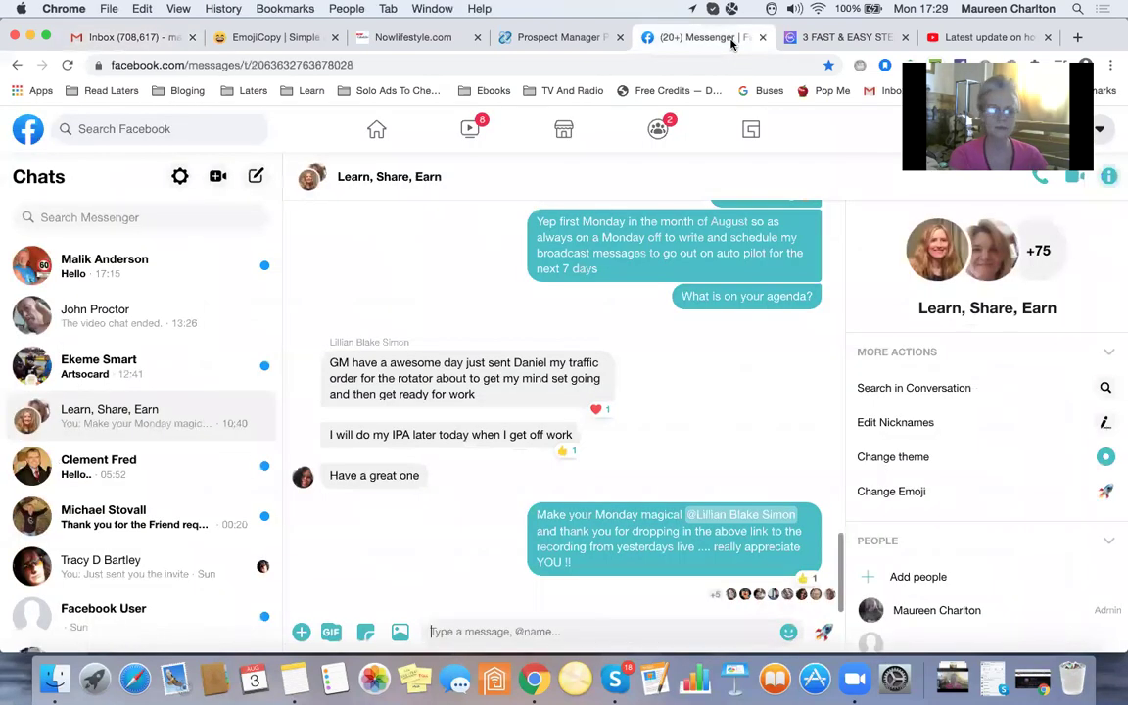
pyautogui.click(378, 137)
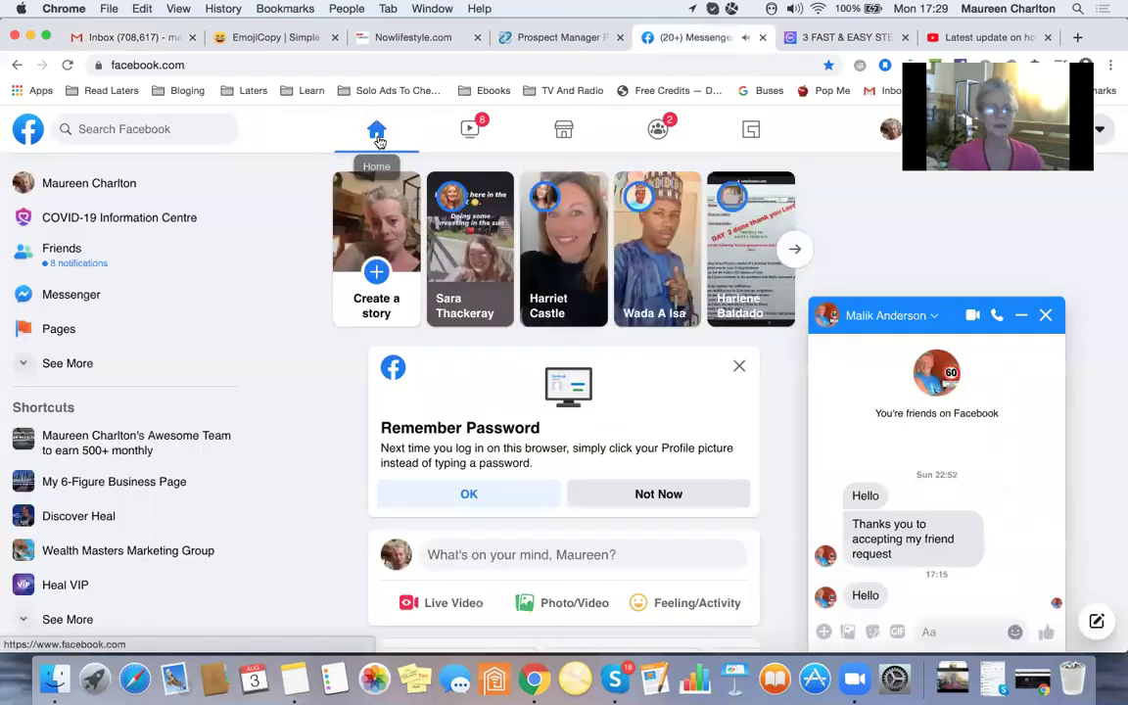
pyautogui.click(119, 448)
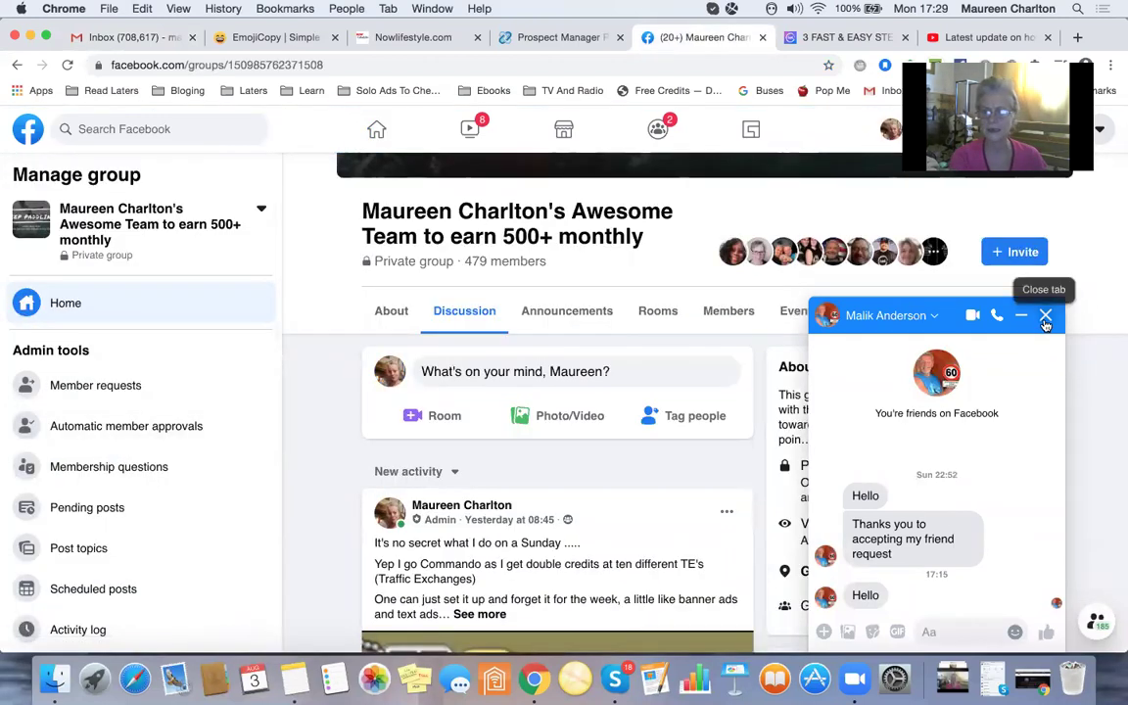
pyautogui.click(1046, 318)
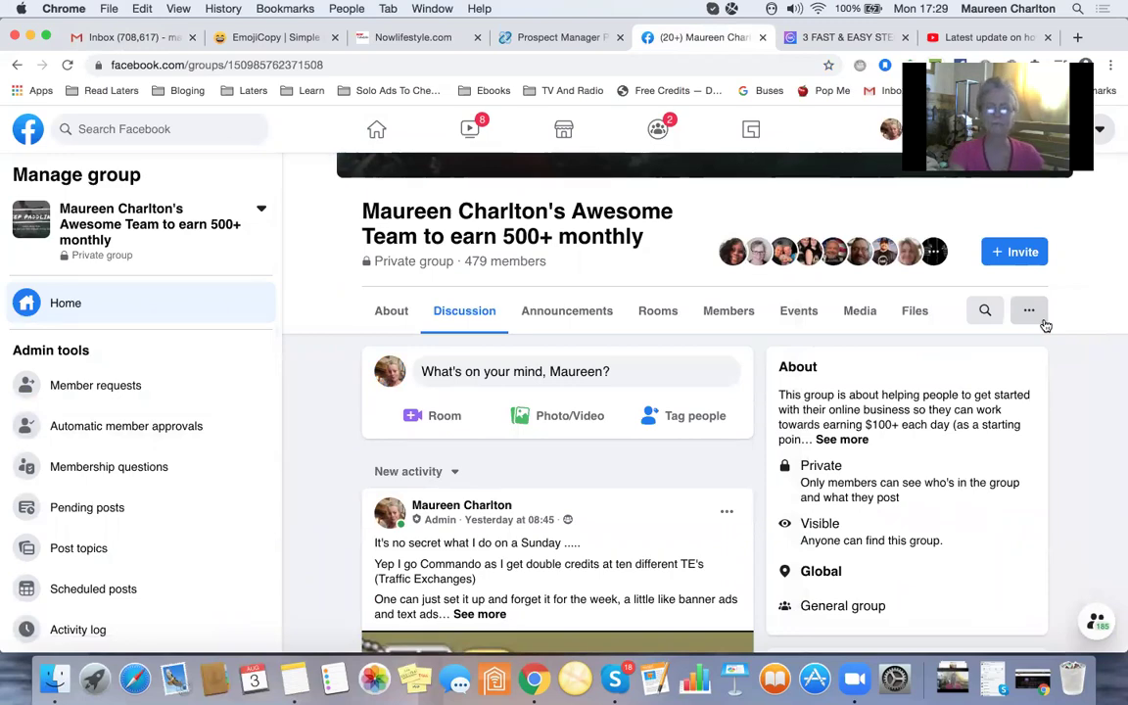
pyautogui.scroll(-3, 566, 398)
pyautogui.scroll(5, 566, 398)
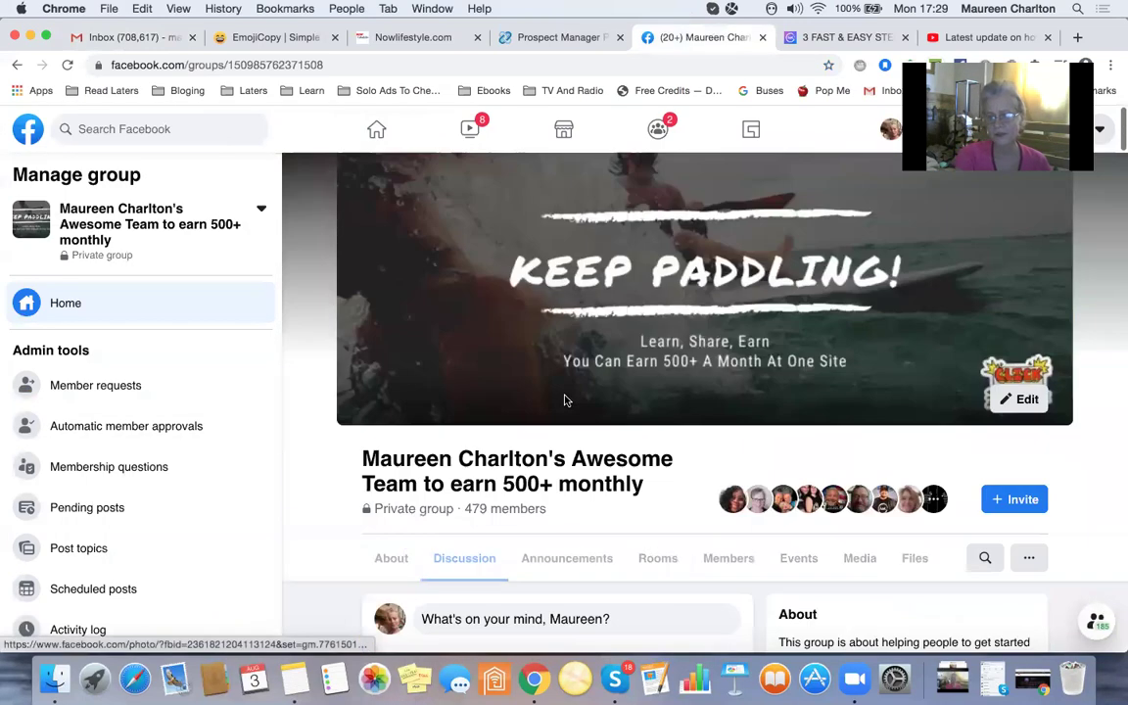
pyautogui.scroll(-3, 564, 400)
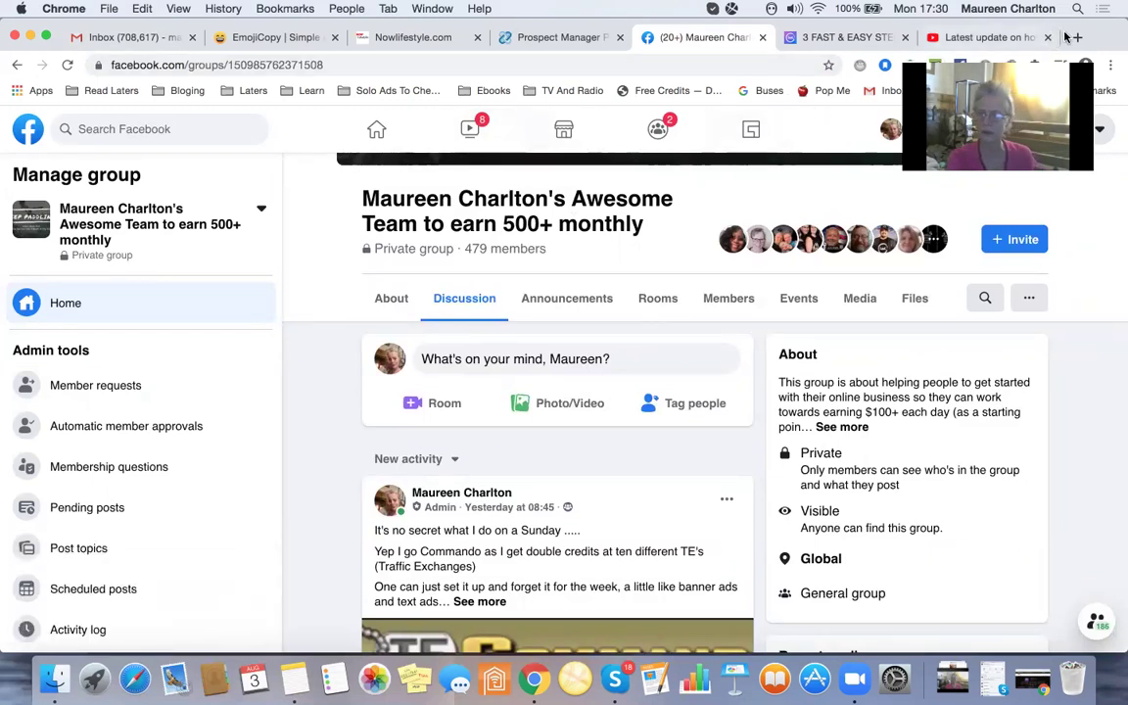
# - Go to canva.com in a new tab and log in with the saved credentials
pyautogui.click(1078, 37)
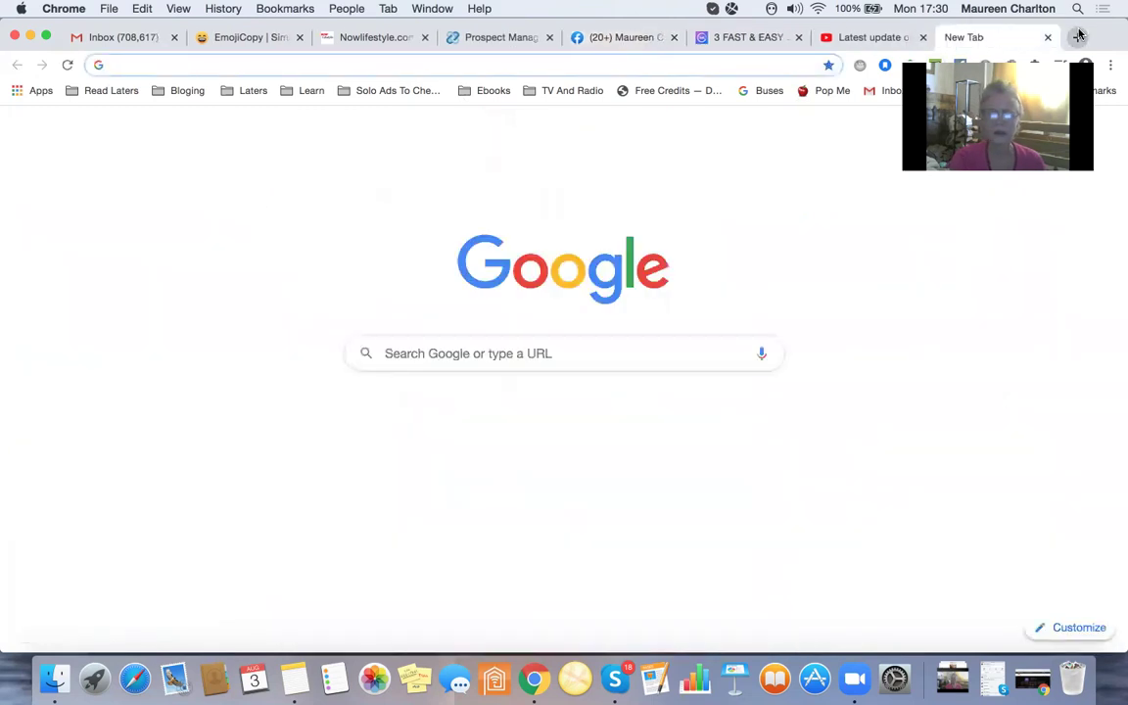
pyautogui.click(282, 64)
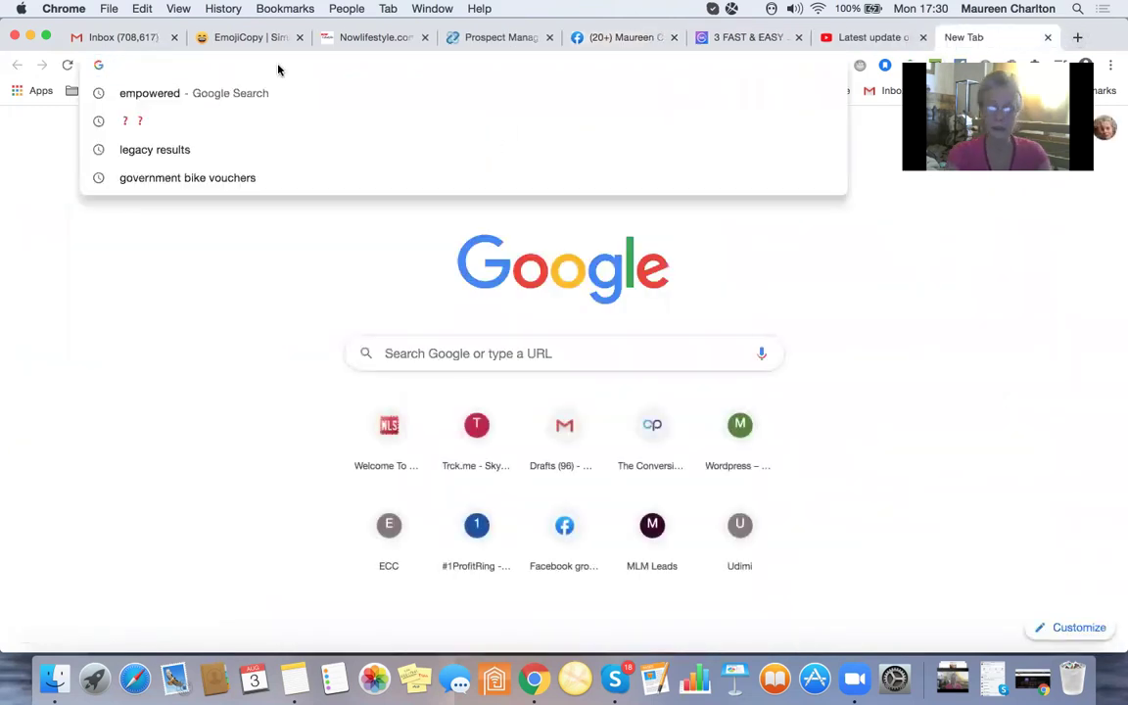
pyautogui.write('canva')
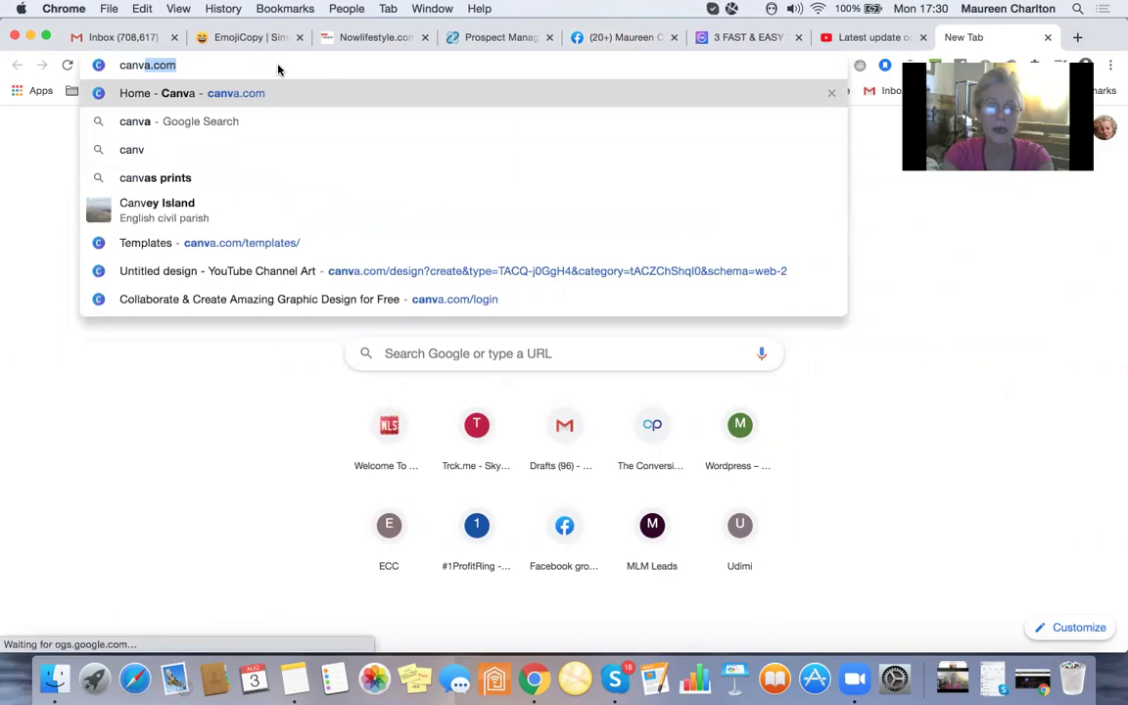
pyautogui.press('Return')
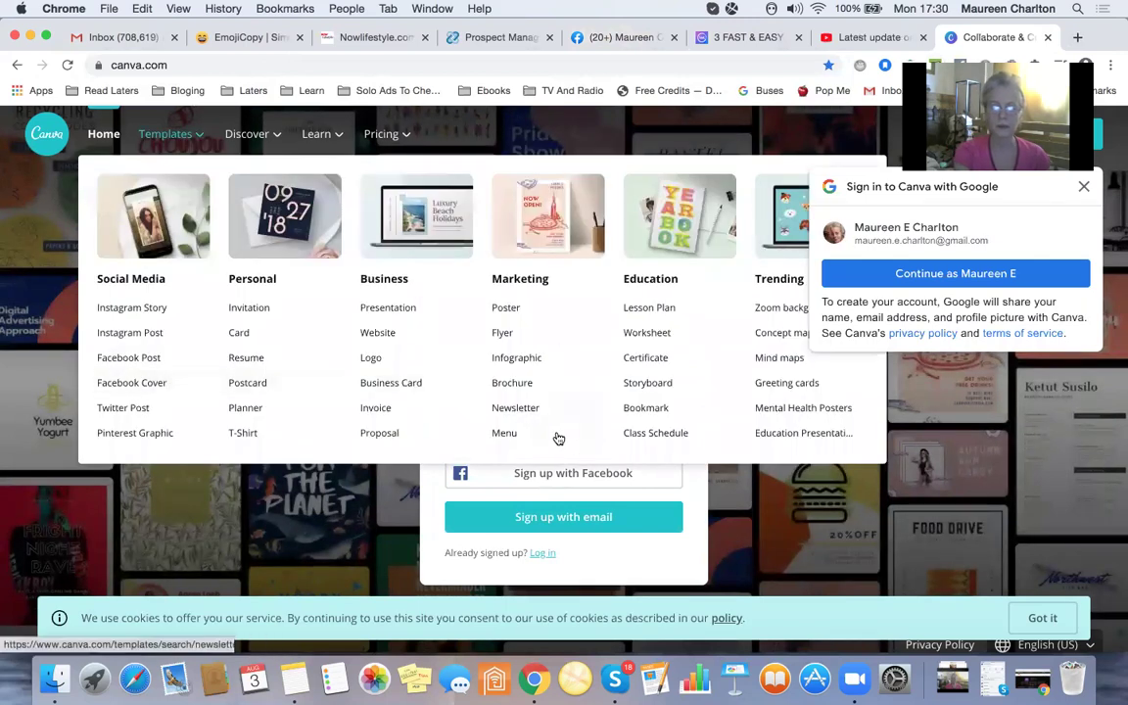
pyautogui.click(542, 552)
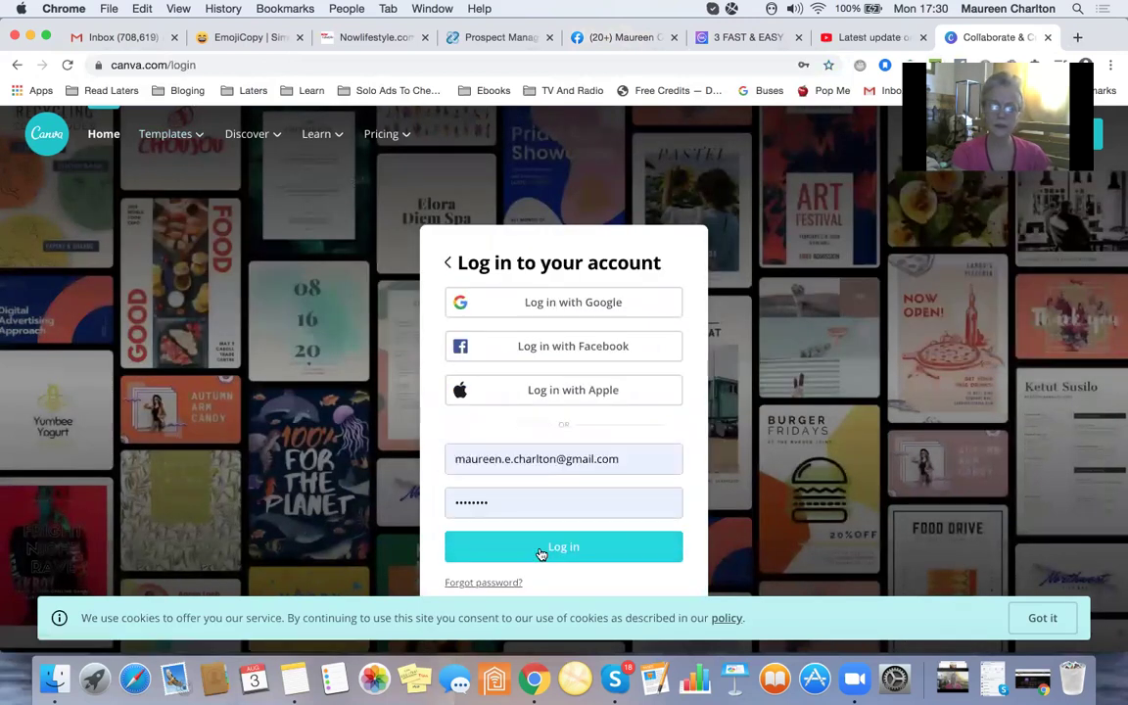
pyautogui.click(541, 551)
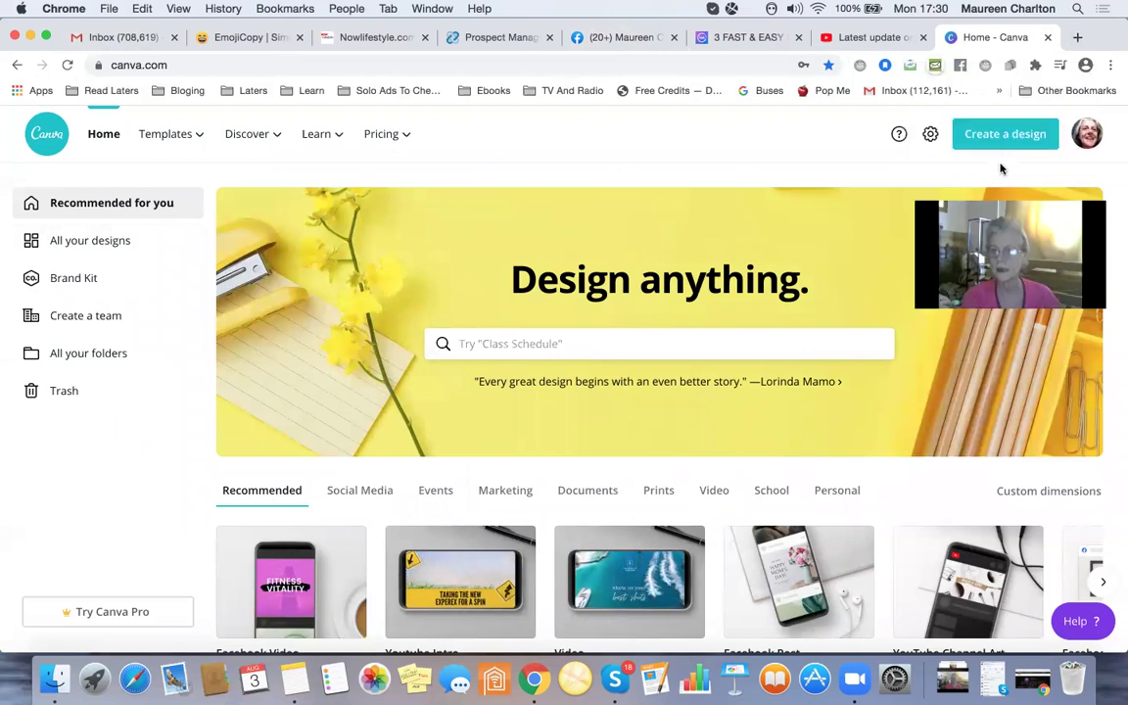
# - Create a new Facebook Post design and scroll the Templates panel to the fitness template sets
pyautogui.click(1000, 144)
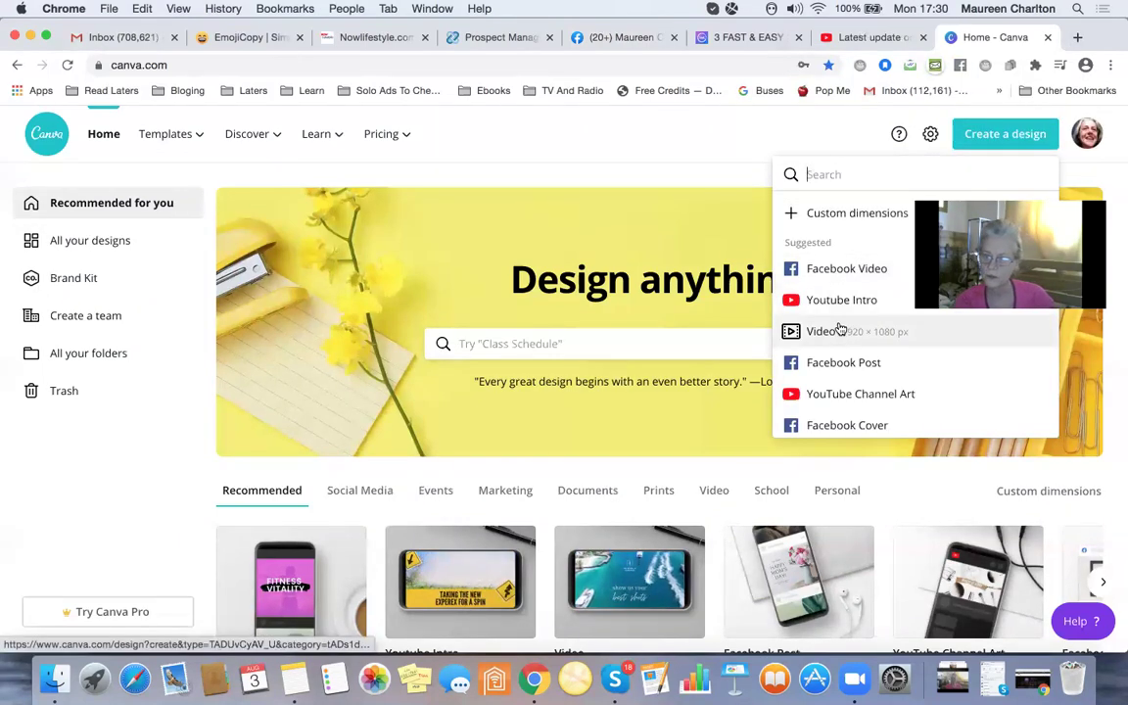
pyautogui.click(838, 364)
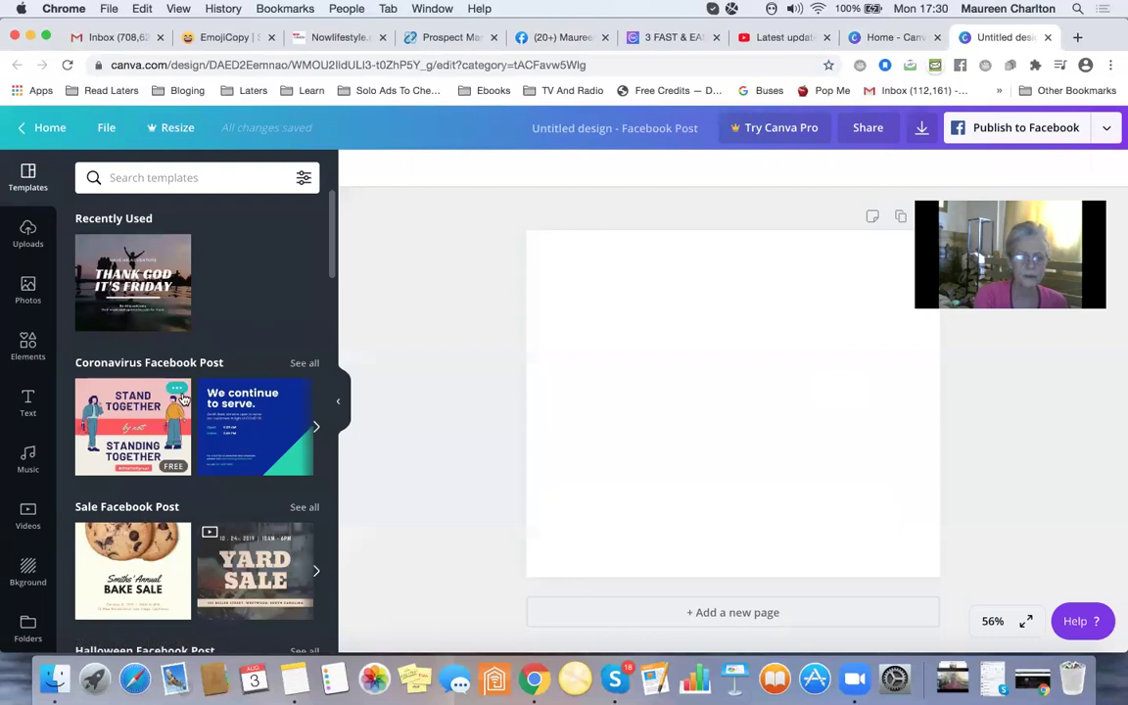
pyautogui.scroll(-3, 181, 396)
pyautogui.scroll(-1, 181, 391)
pyautogui.scroll(-1, 182, 390)
pyautogui.scroll(-3, 179, 383)
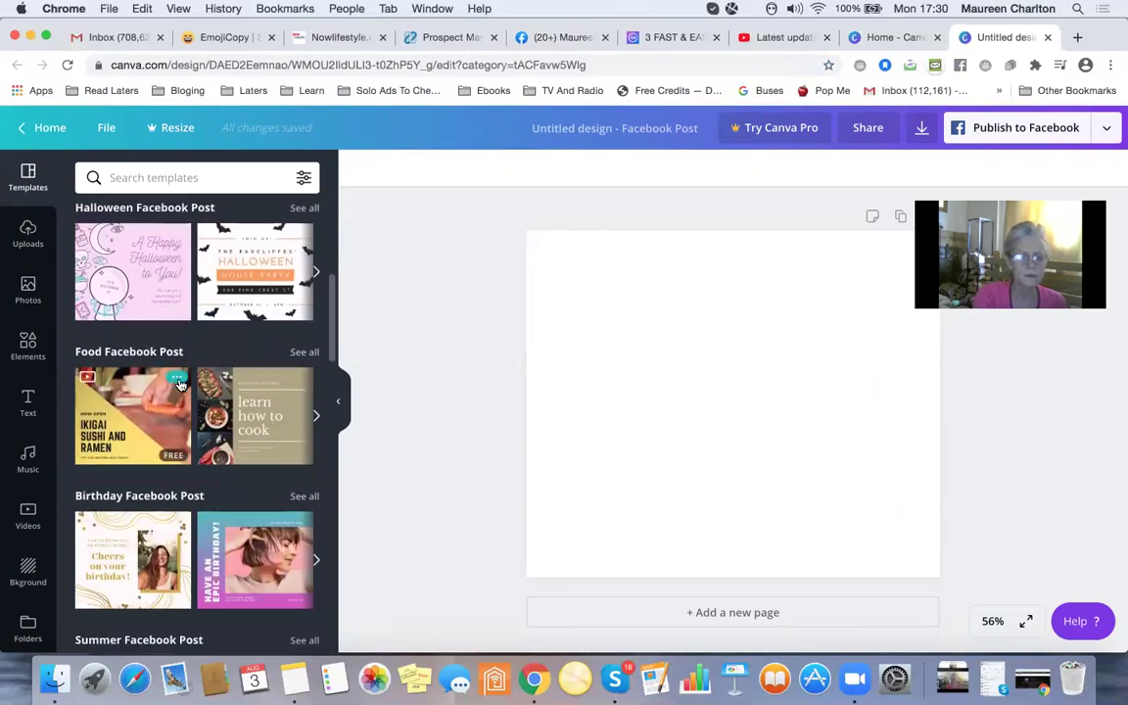
pyautogui.scroll(-2, 179, 384)
pyautogui.scroll(-2, 179, 383)
pyautogui.scroll(-2, 179, 384)
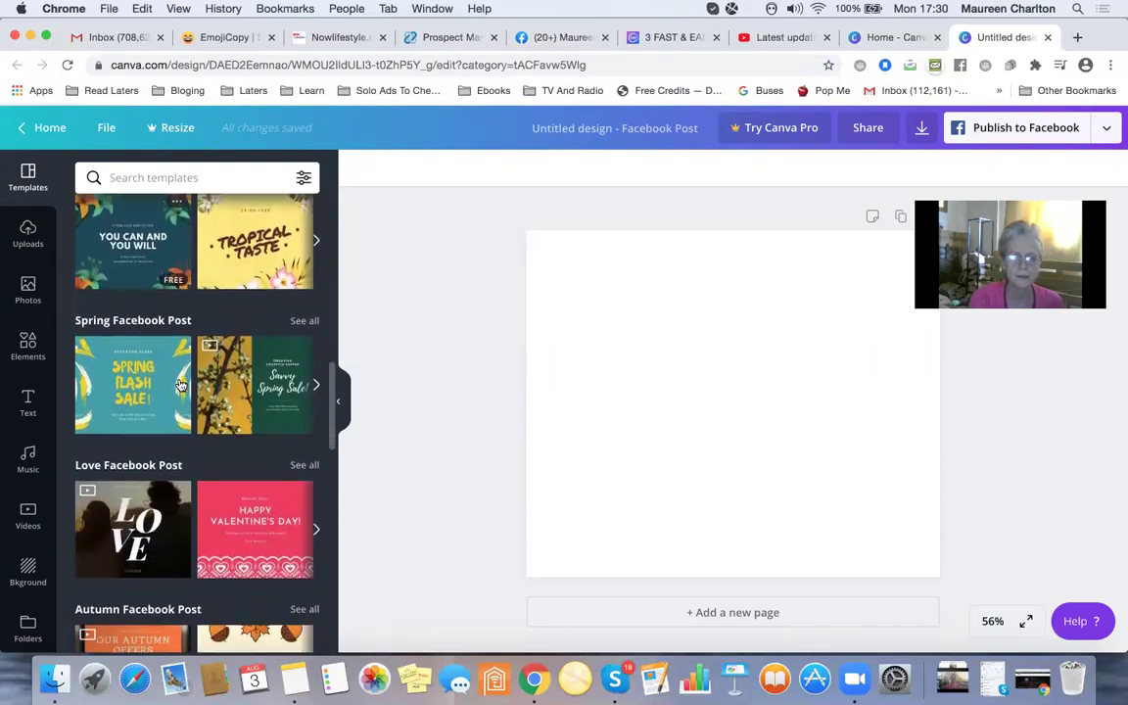
pyautogui.scroll(-2, 179, 384)
pyautogui.scroll(-2, 179, 384)
pyautogui.scroll(-2, 179, 384)
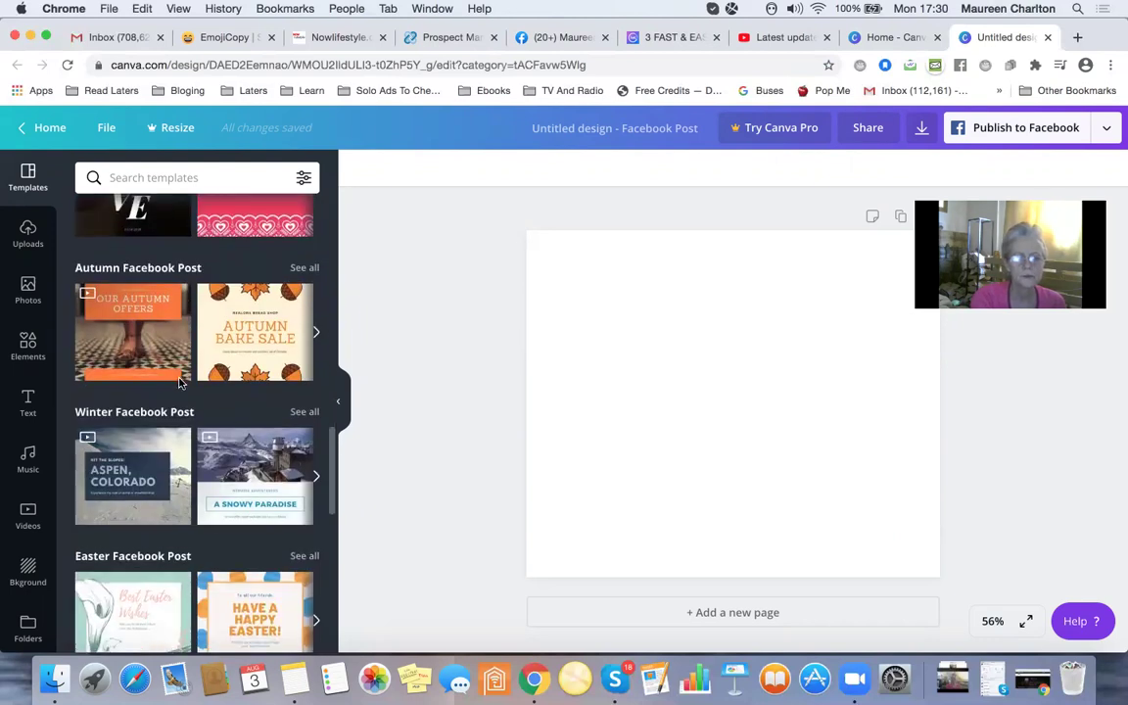
pyautogui.scroll(-2, 180, 384)
pyautogui.scroll(-2, 179, 384)
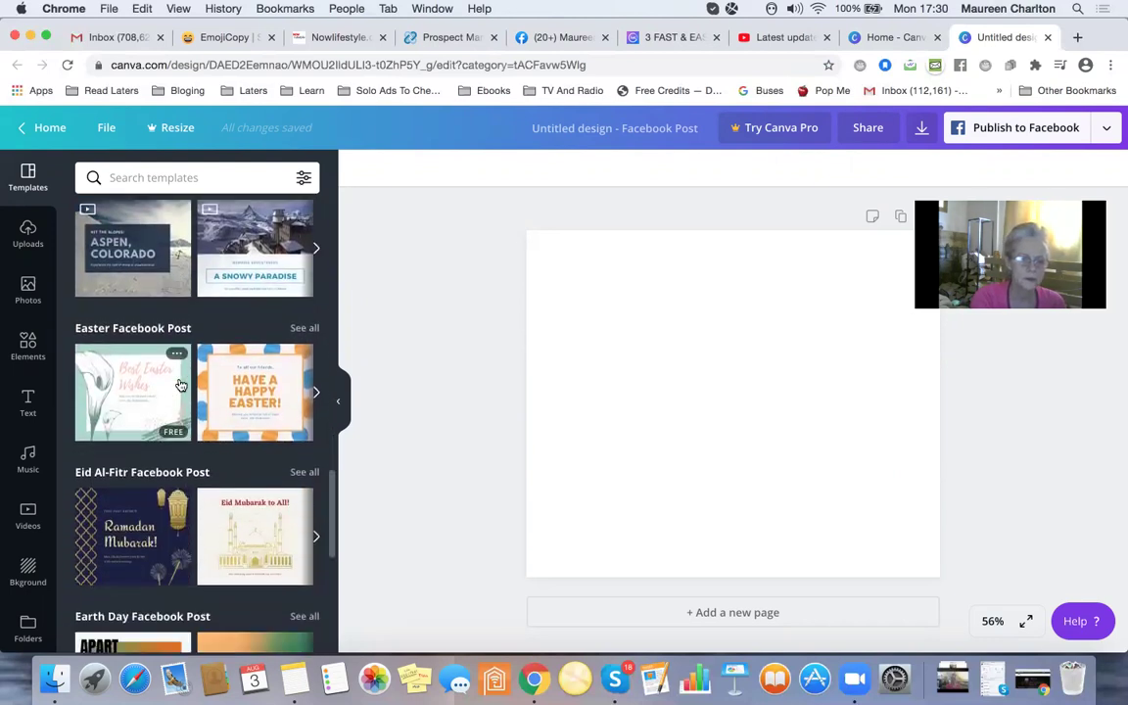
pyautogui.scroll(-2, 179, 384)
pyautogui.scroll(-2, 179, 384)
pyautogui.scroll(-2, 179, 383)
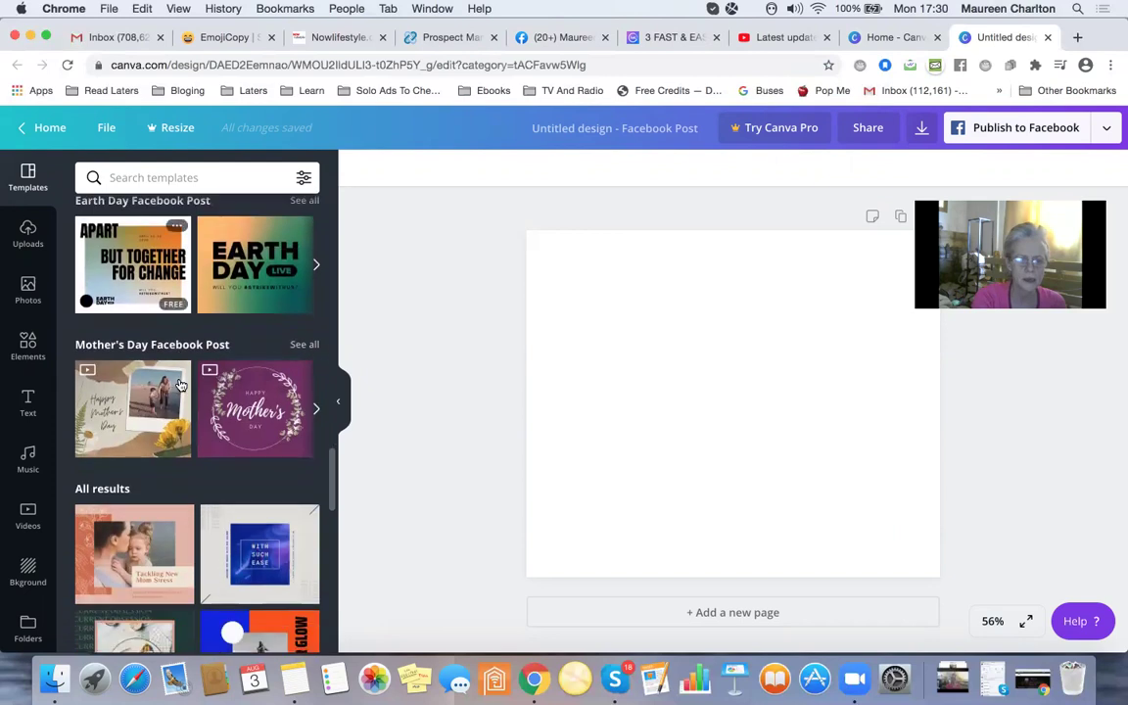
pyautogui.scroll(-2, 179, 384)
pyautogui.scroll(-2, 179, 384)
pyautogui.scroll(-2, 179, 384)
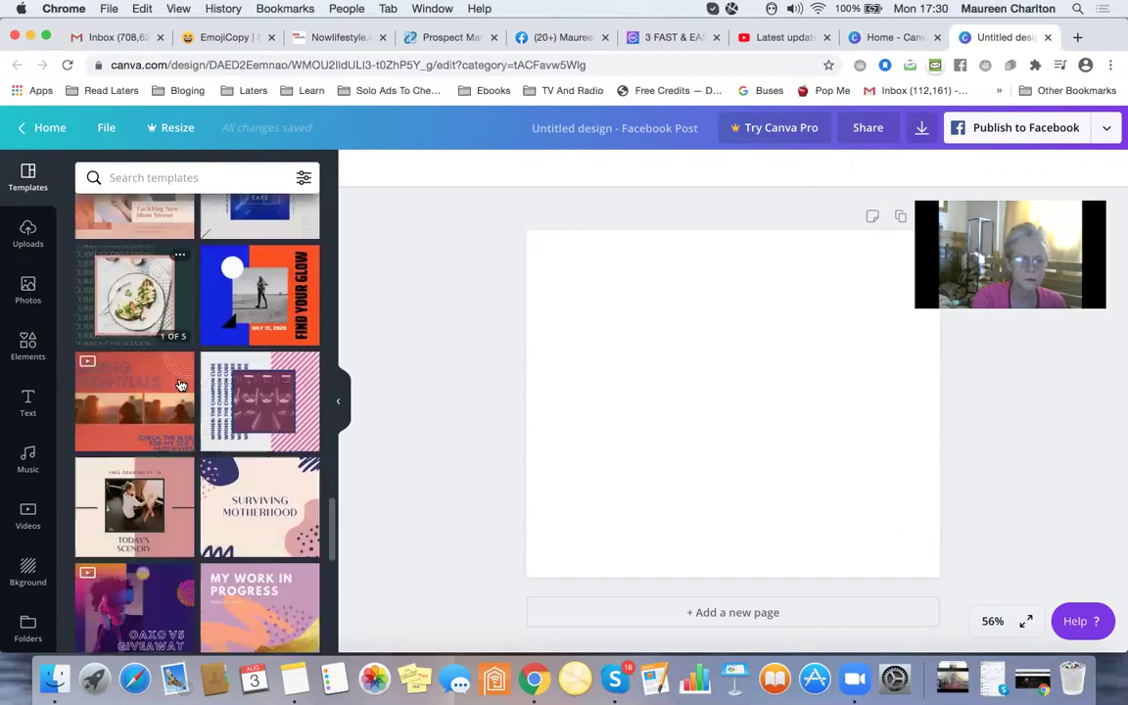
pyautogui.scroll(-2, 180, 384)
pyautogui.scroll(-2, 179, 382)
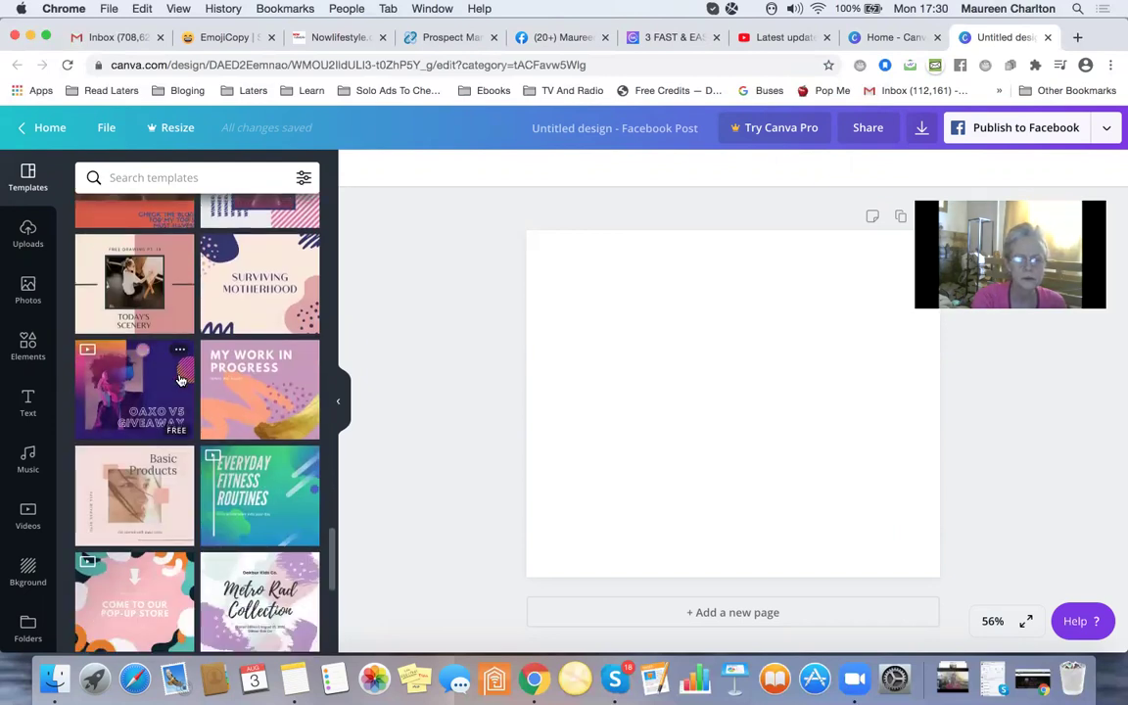
pyautogui.scroll(-2, 297, 406)
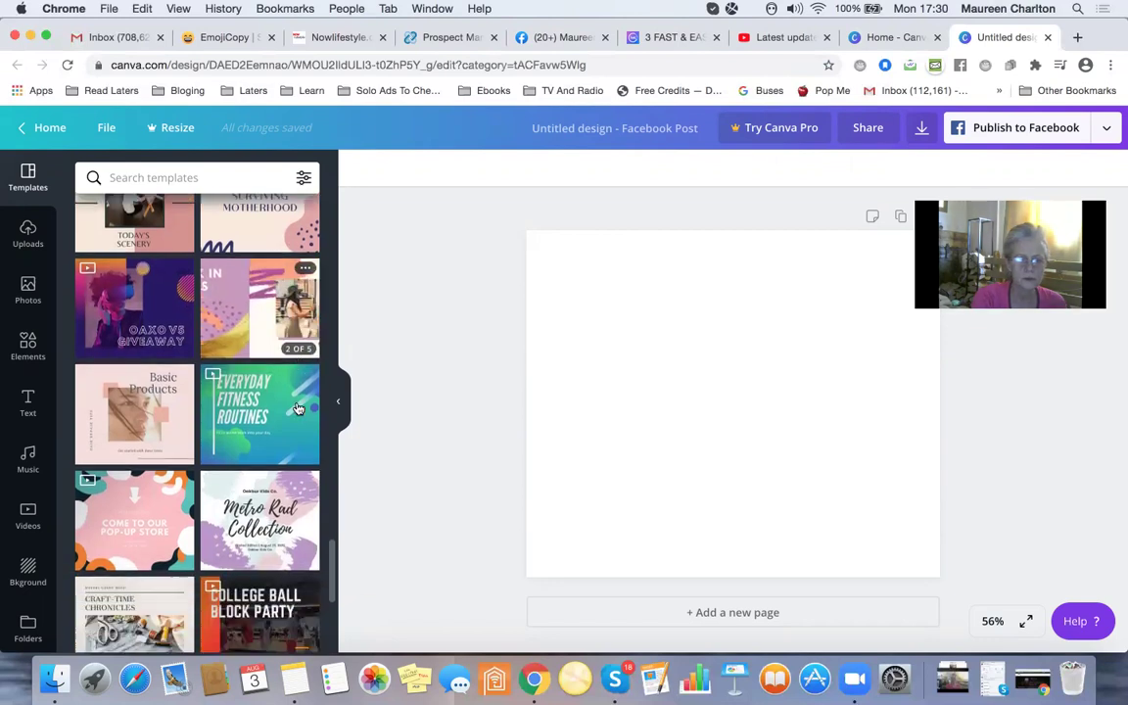
pyautogui.scroll(-1, 284, 397)
# - Open the Everyday Fitness Routines template set and apply its first page to the post
pyautogui.click(252, 382)
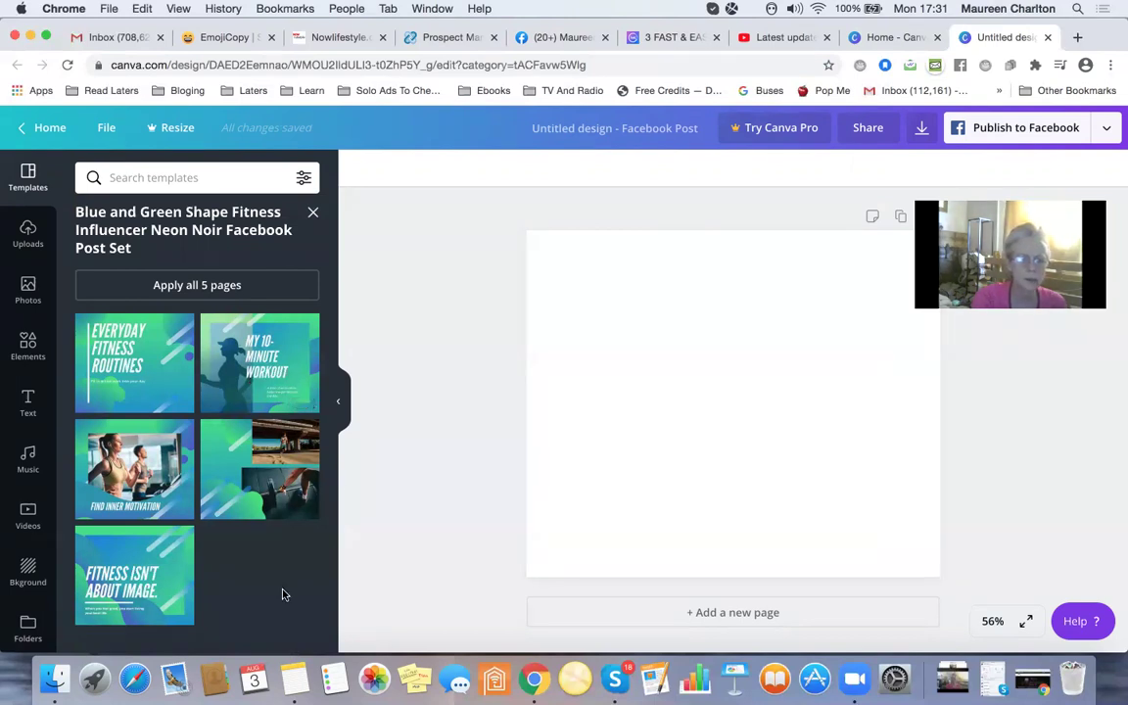
pyautogui.click(139, 376)
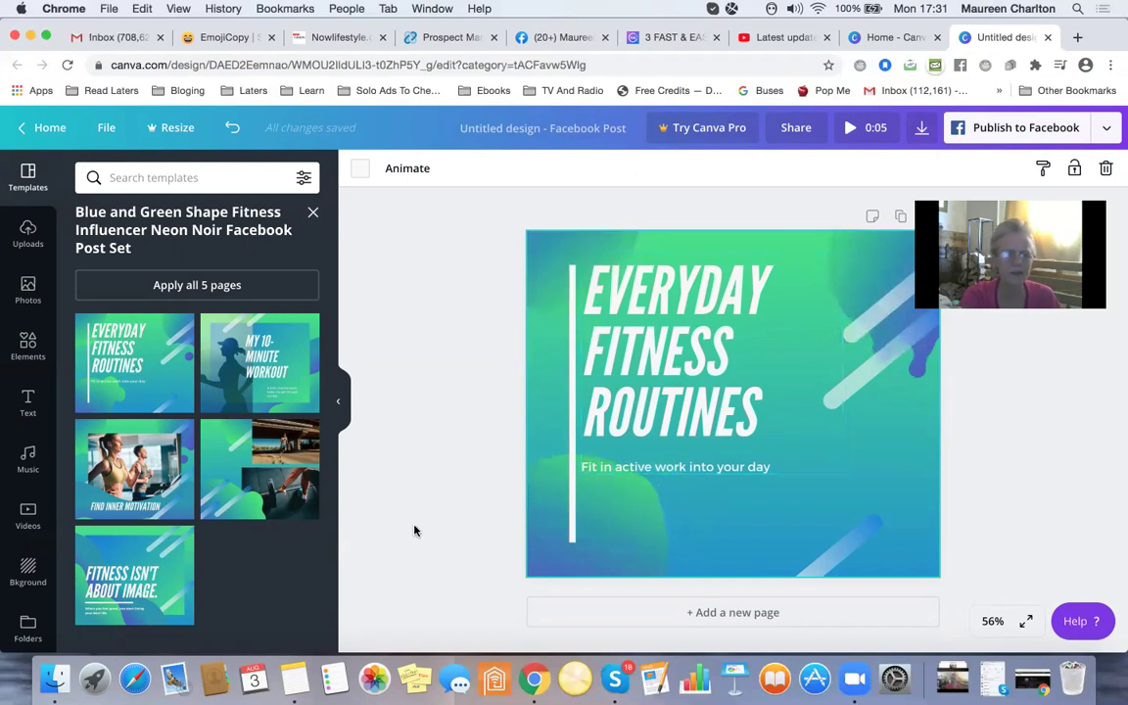
# - Add a heading below the subtitle reading 'Not just about physical fitness: Mindset is vital too!'
pyautogui.click(27, 401)
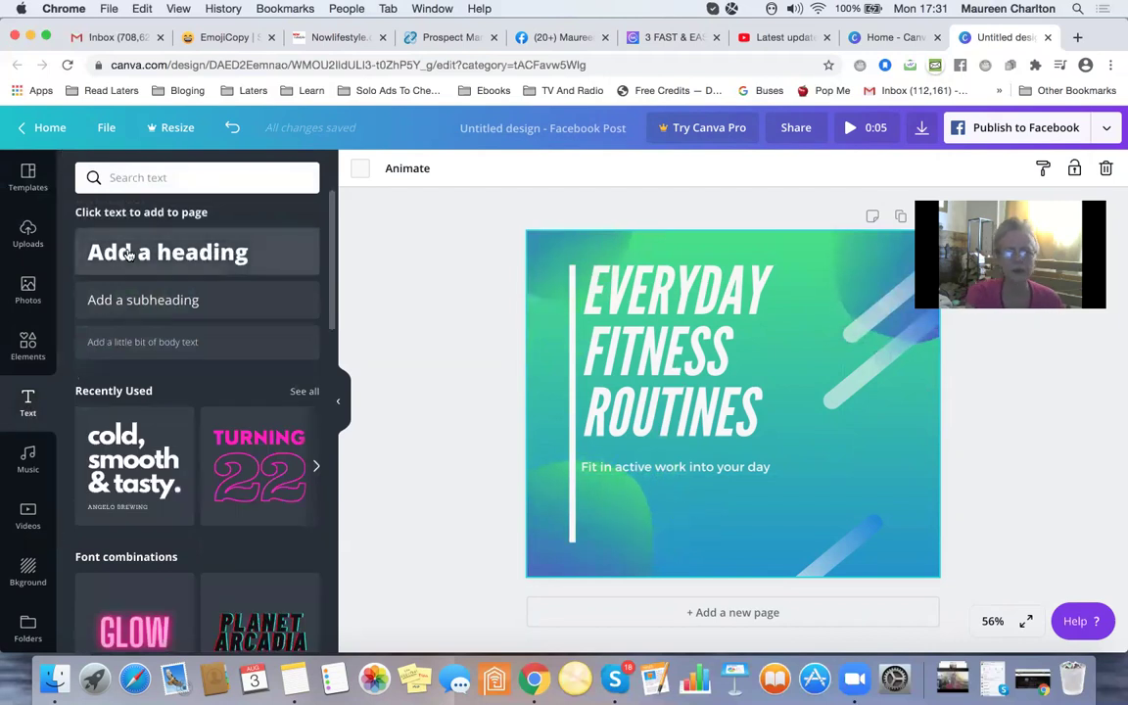
pyautogui.click(167, 252)
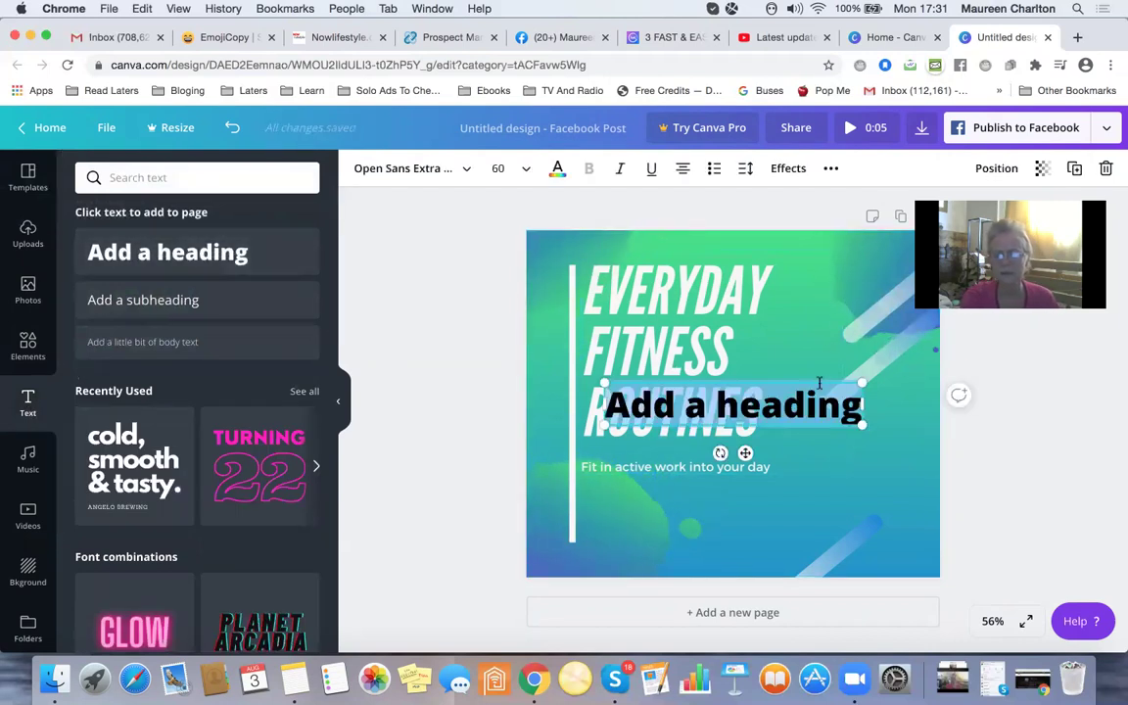
pyautogui.moveTo(821, 380); pyautogui.dragTo(818, 503)
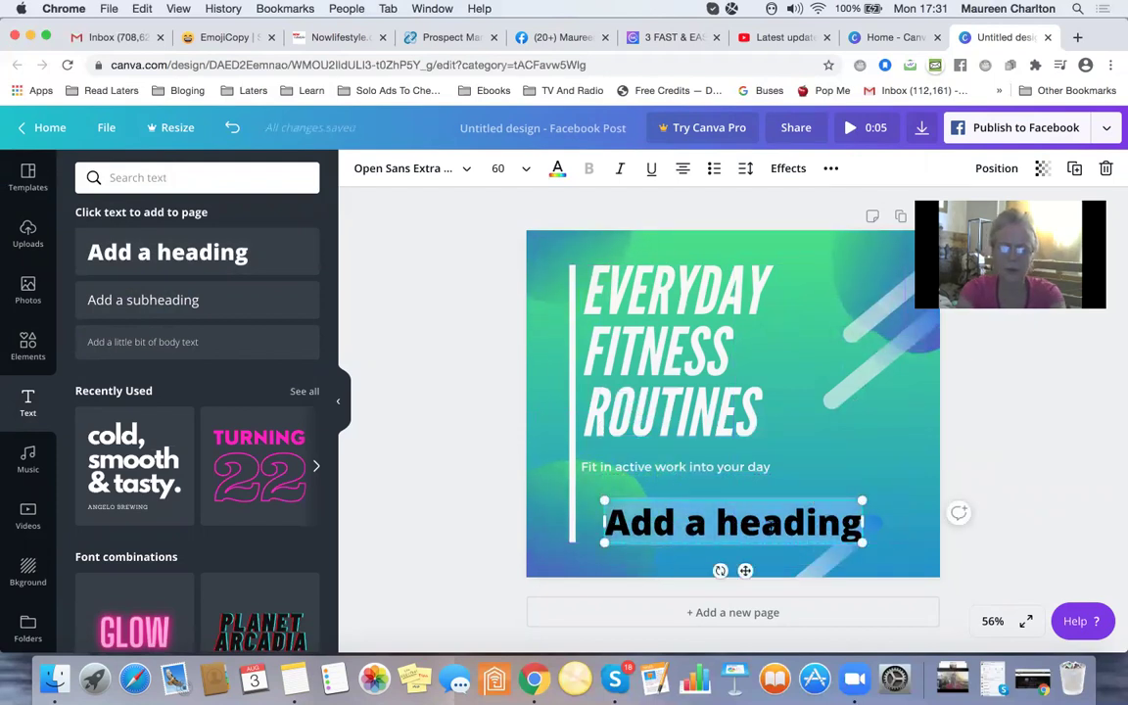
pyautogui.write('Not')
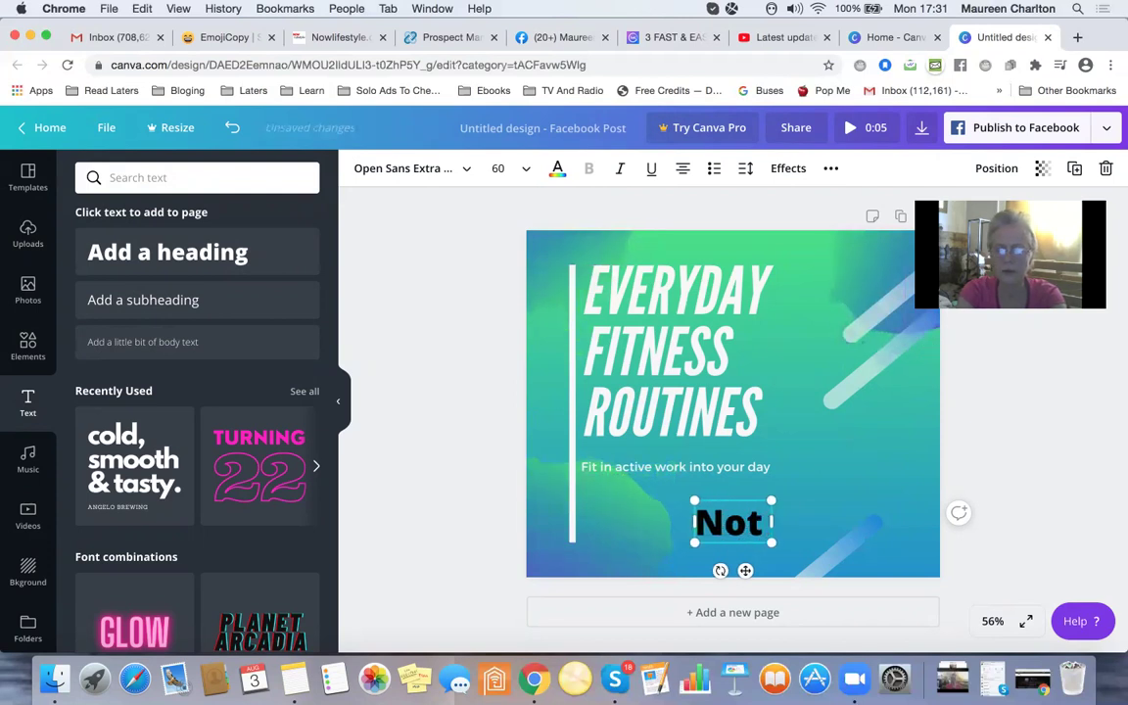
pyautogui.write(' just')
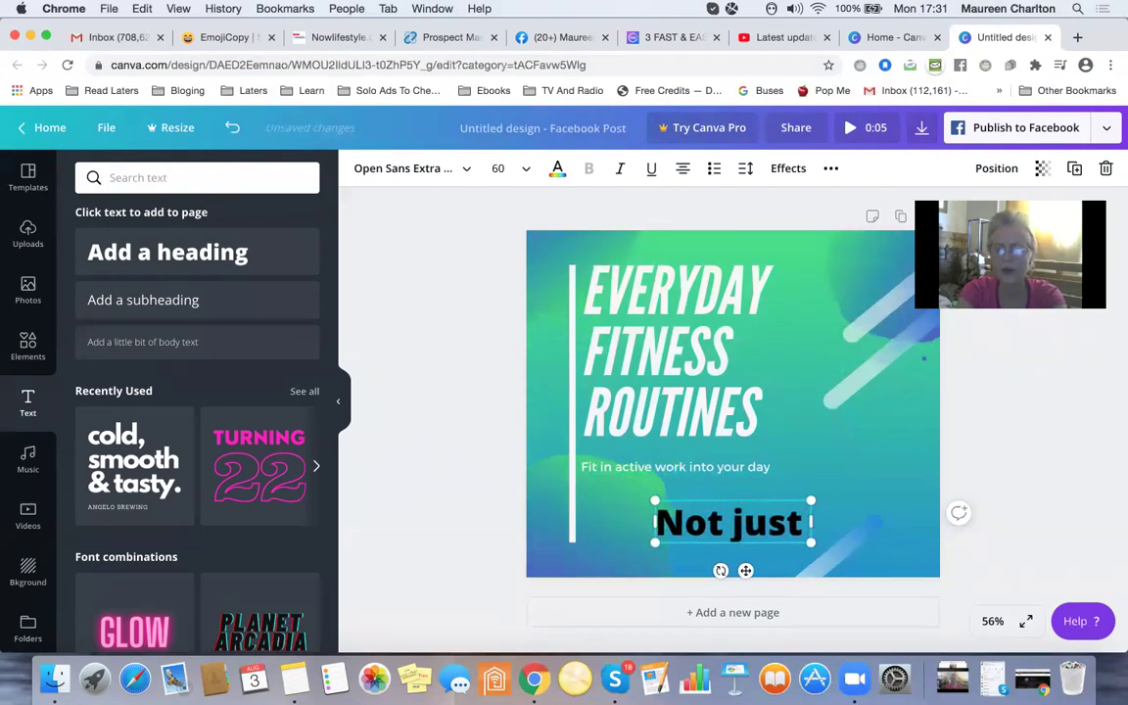
pyautogui.write(' about ')
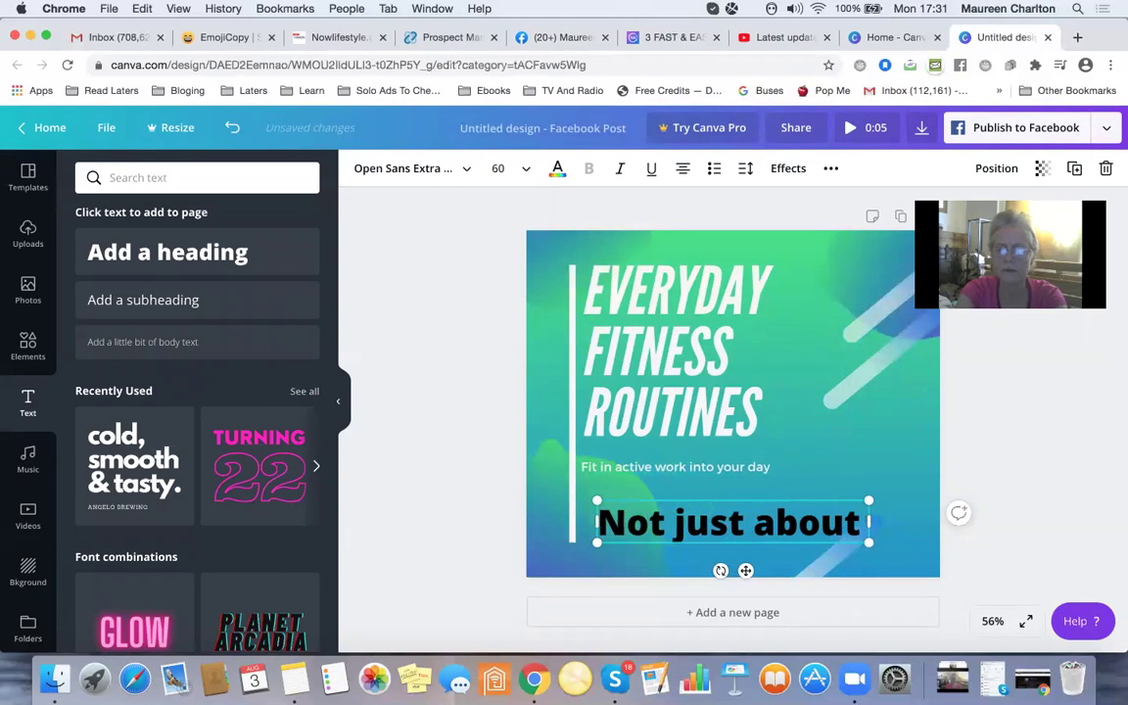
pyautogui.write('phys')
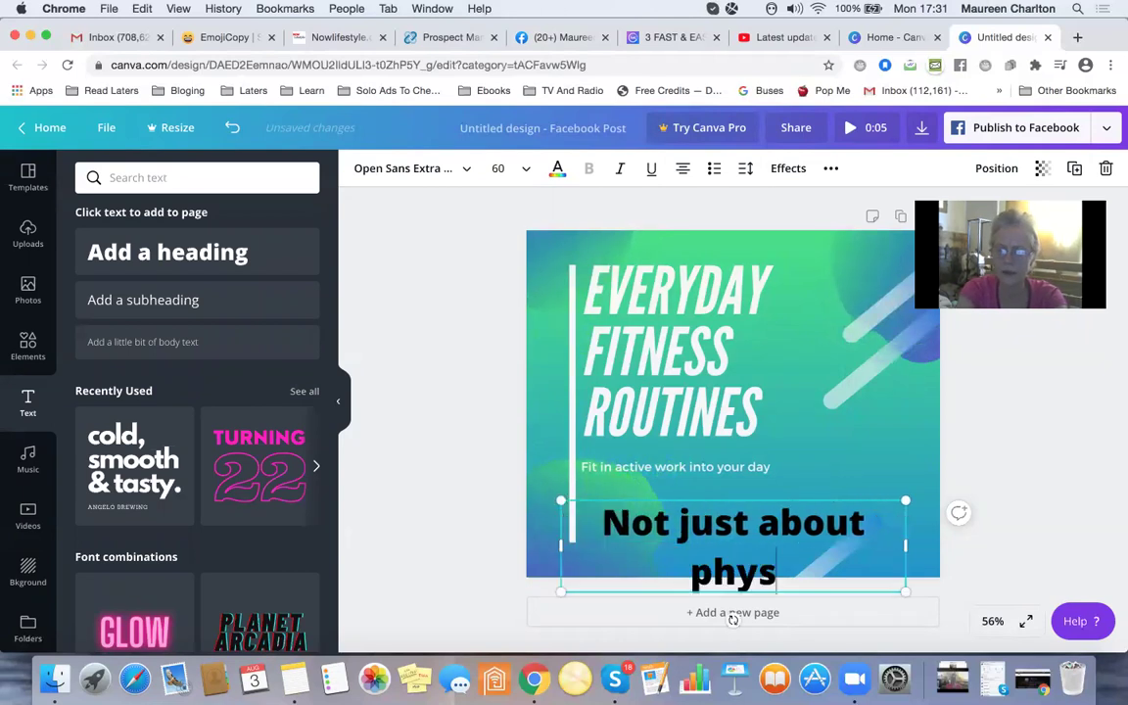
pyautogui.write('ical')
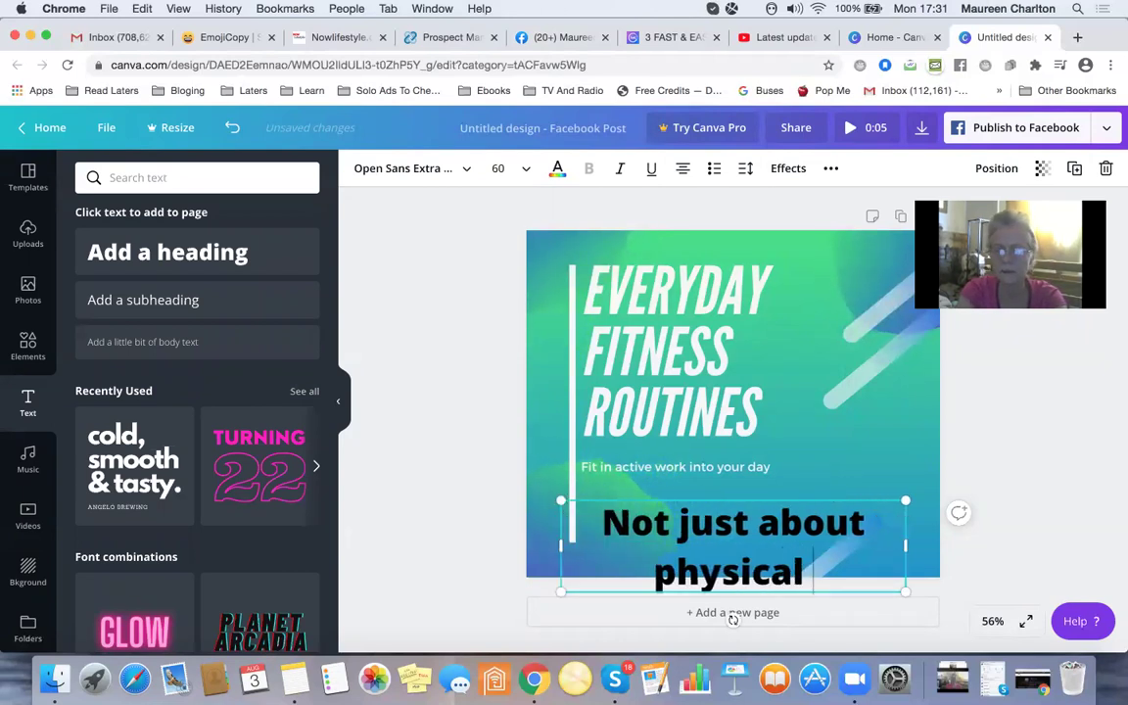
pyautogui.write(' fitness')
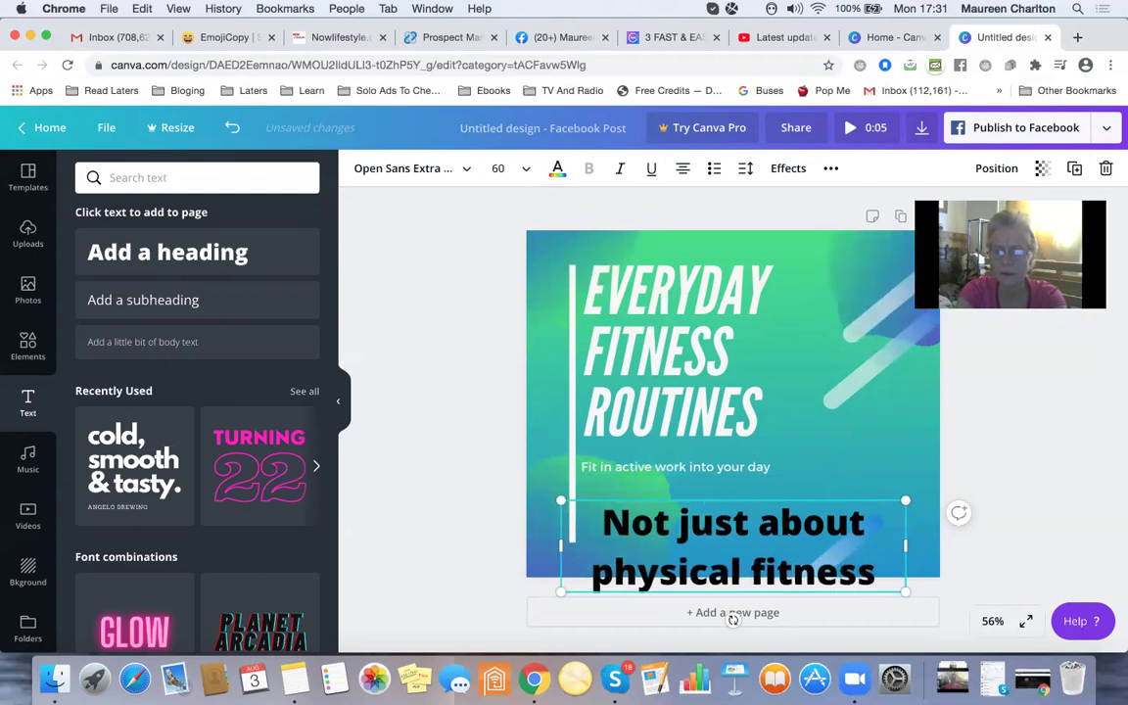
pyautogui.write(':')
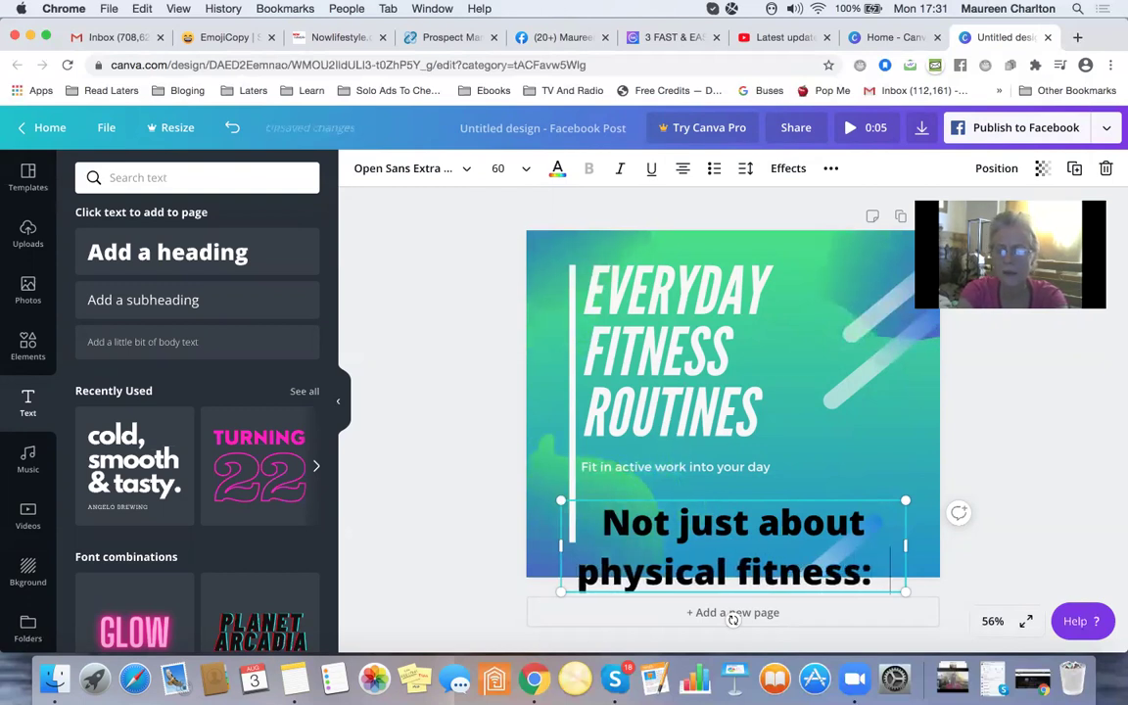
pyautogui.press('Return')
pyautogui.write('Minds')
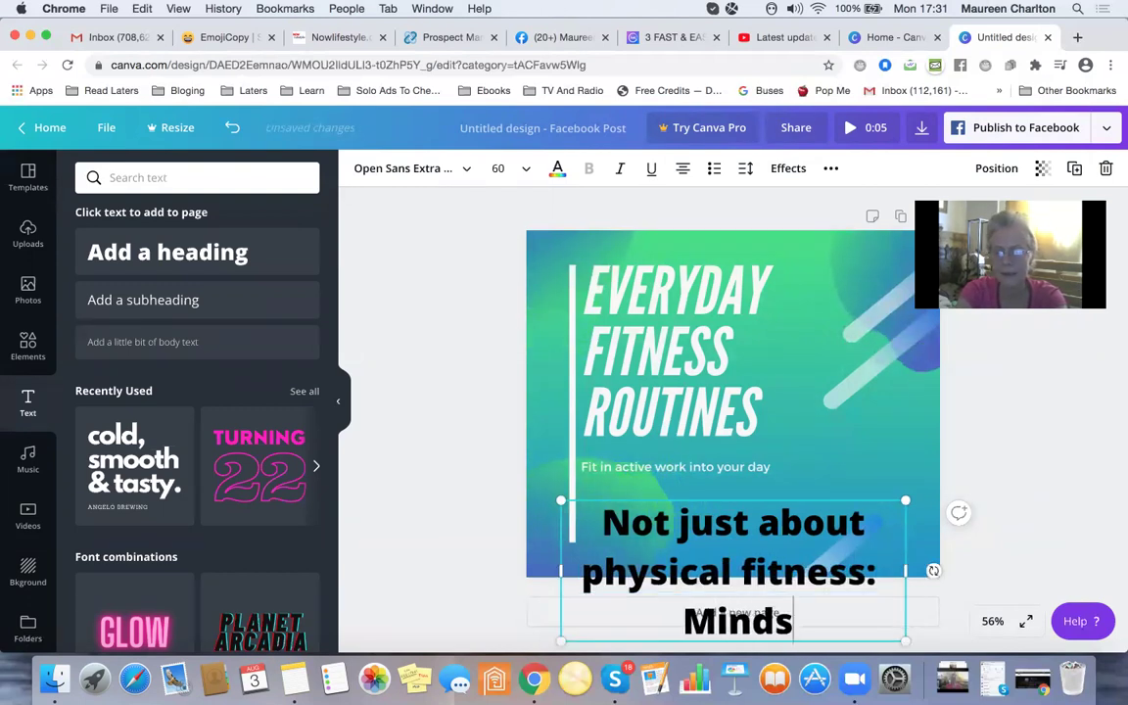
pyautogui.write('et is ')
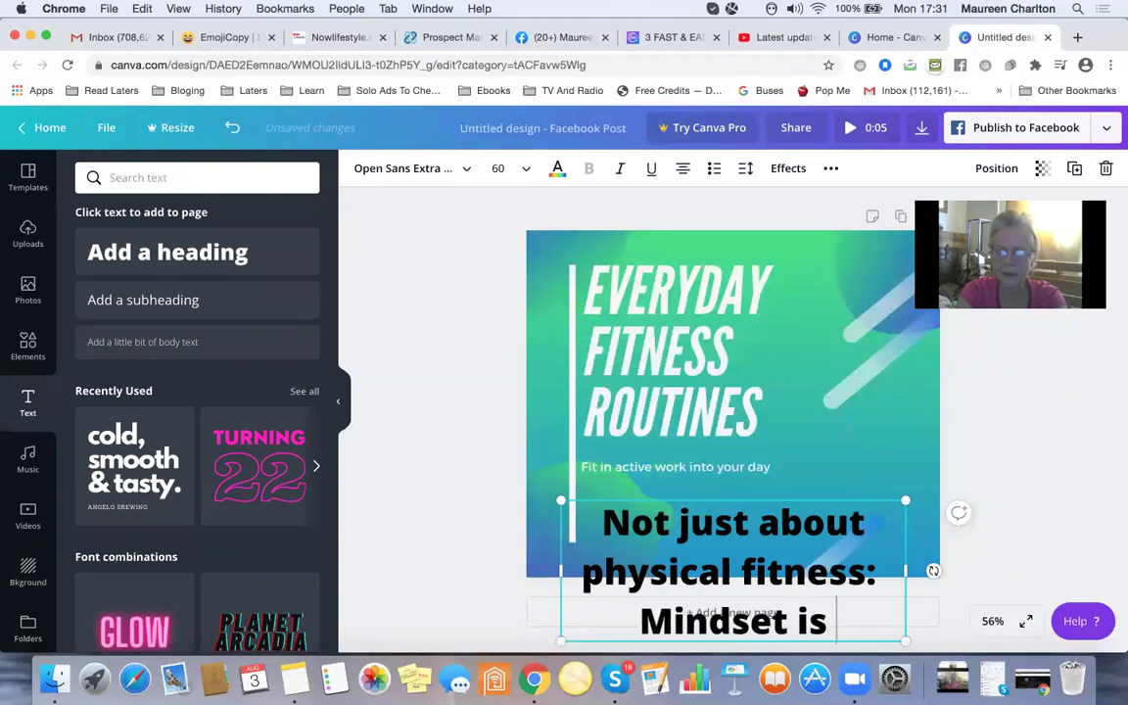
pyautogui.write('vital ')
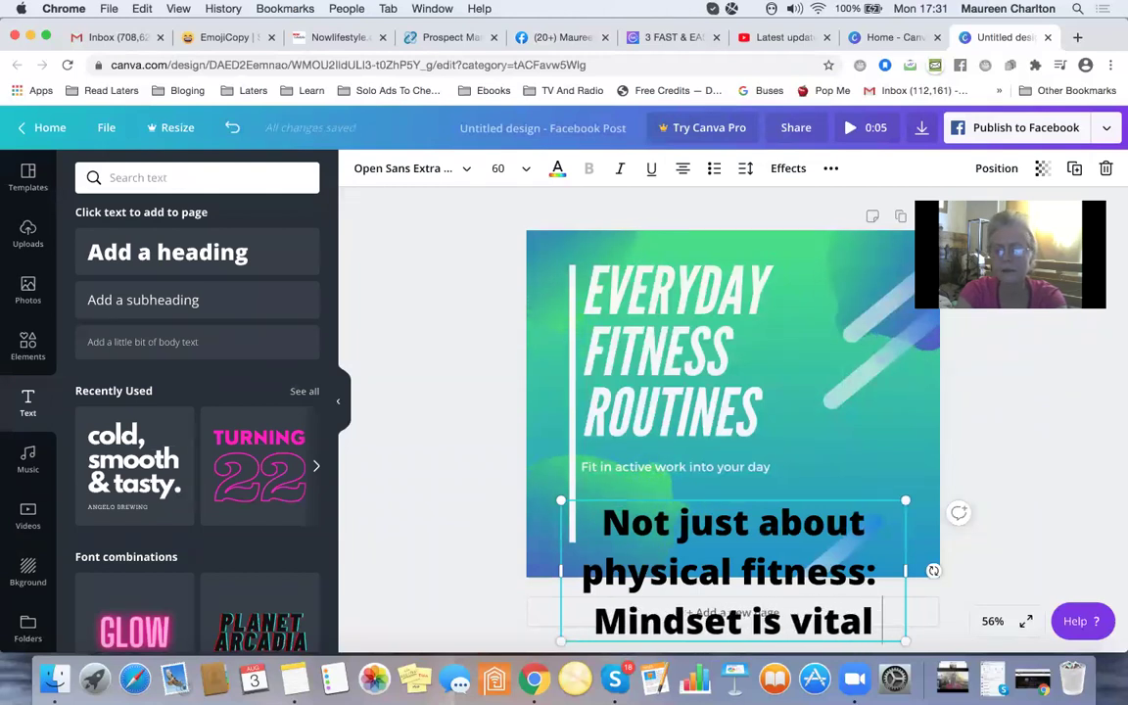
pyautogui.write('too!')
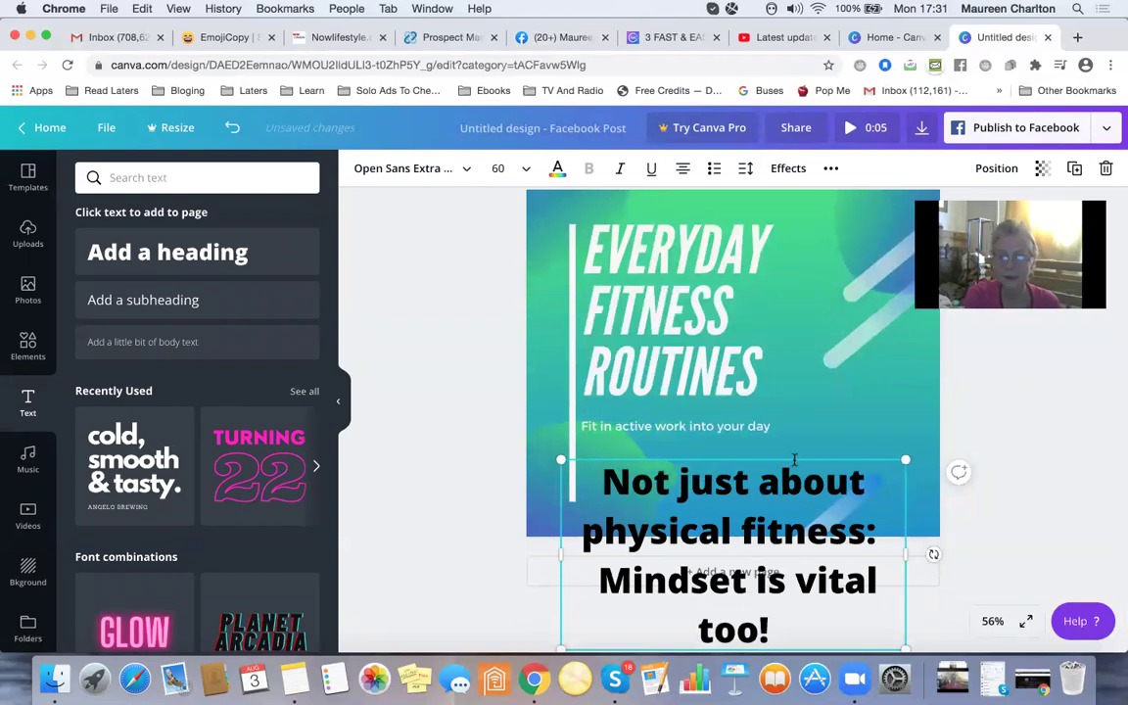
# - Move the slogan up beside the title and narrow its box into a right-side column
pyautogui.moveTo(794, 458)
pyautogui.mouseDown()
pyautogui.moveTo(790, 419)
pyautogui.moveTo(836, 404)
pyautogui.moveTo(841, 268)
pyautogui.mouseUp()
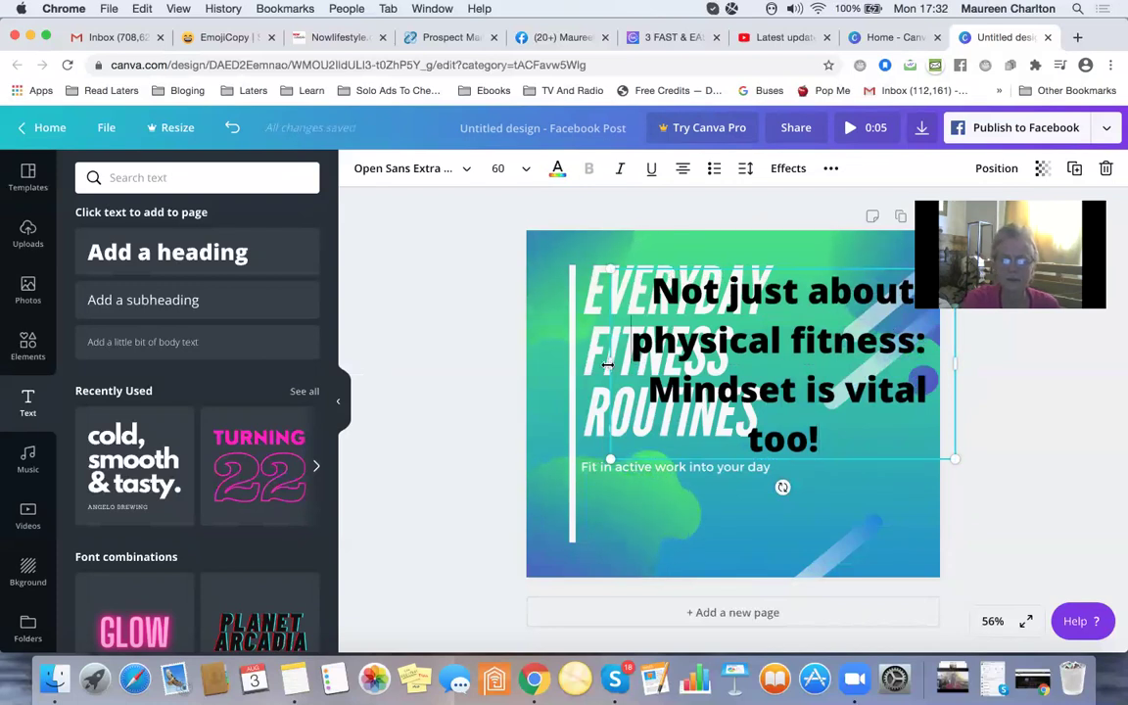
pyautogui.moveTo(608, 363); pyautogui.dragTo(755, 353)
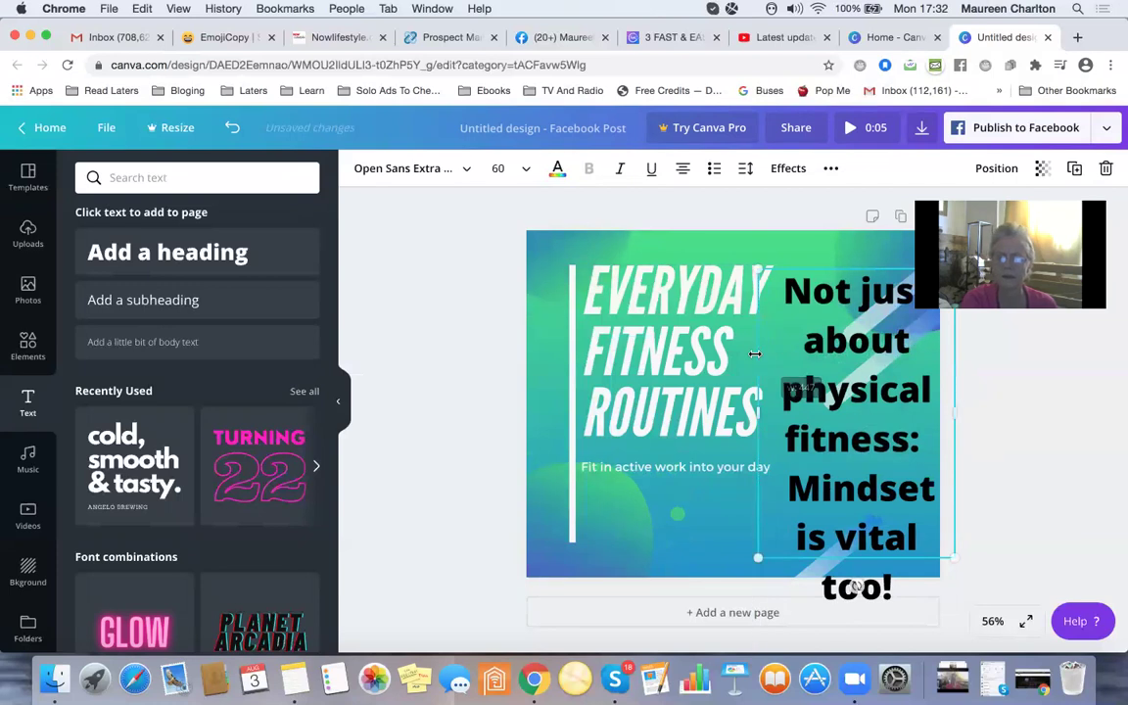
# - Select all the slogan text and raise its font size to 42
pyautogui.click(631, 464)
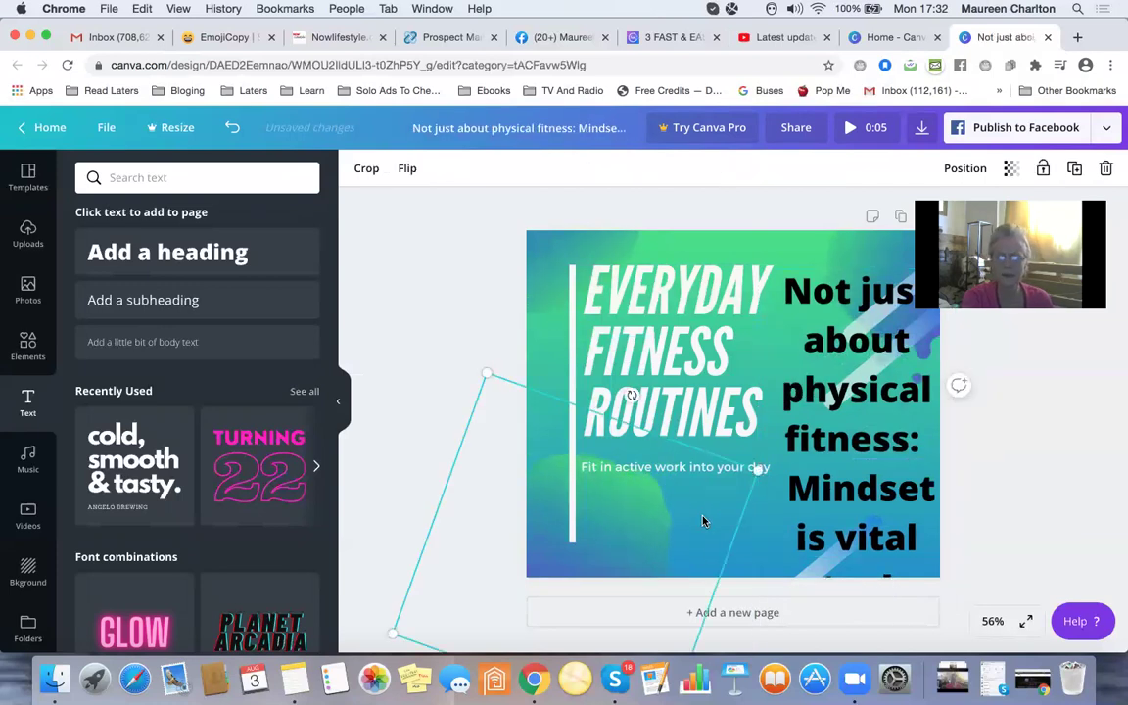
pyautogui.click(355, 247)
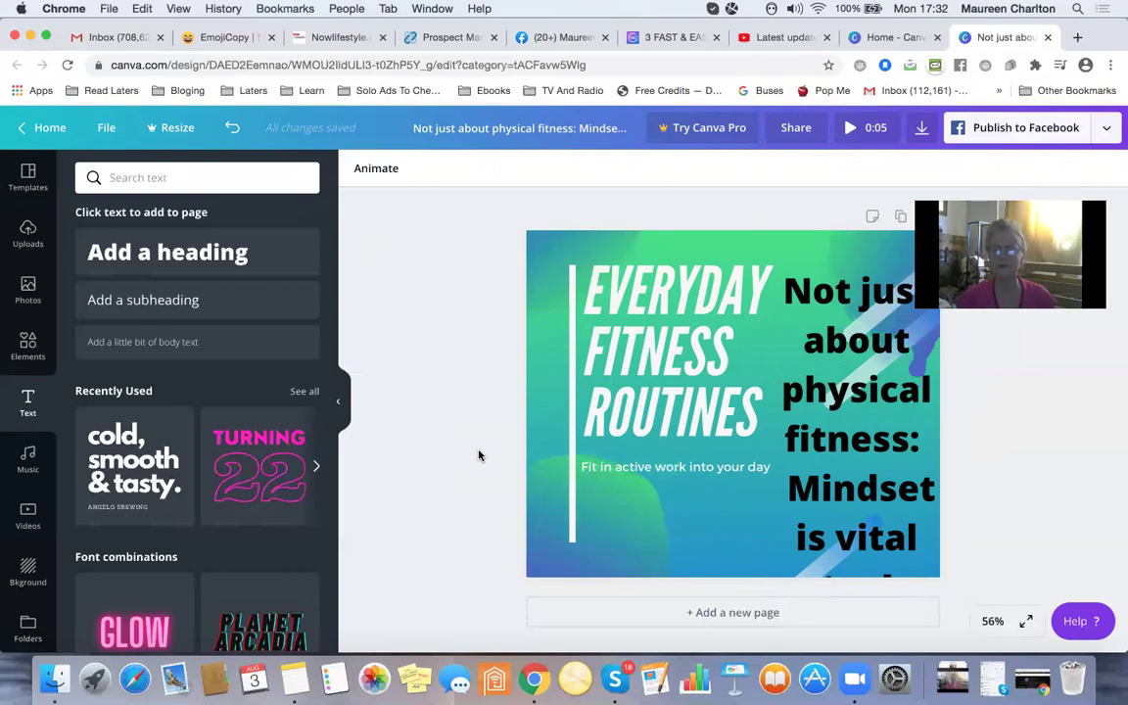
pyautogui.click(798, 426)
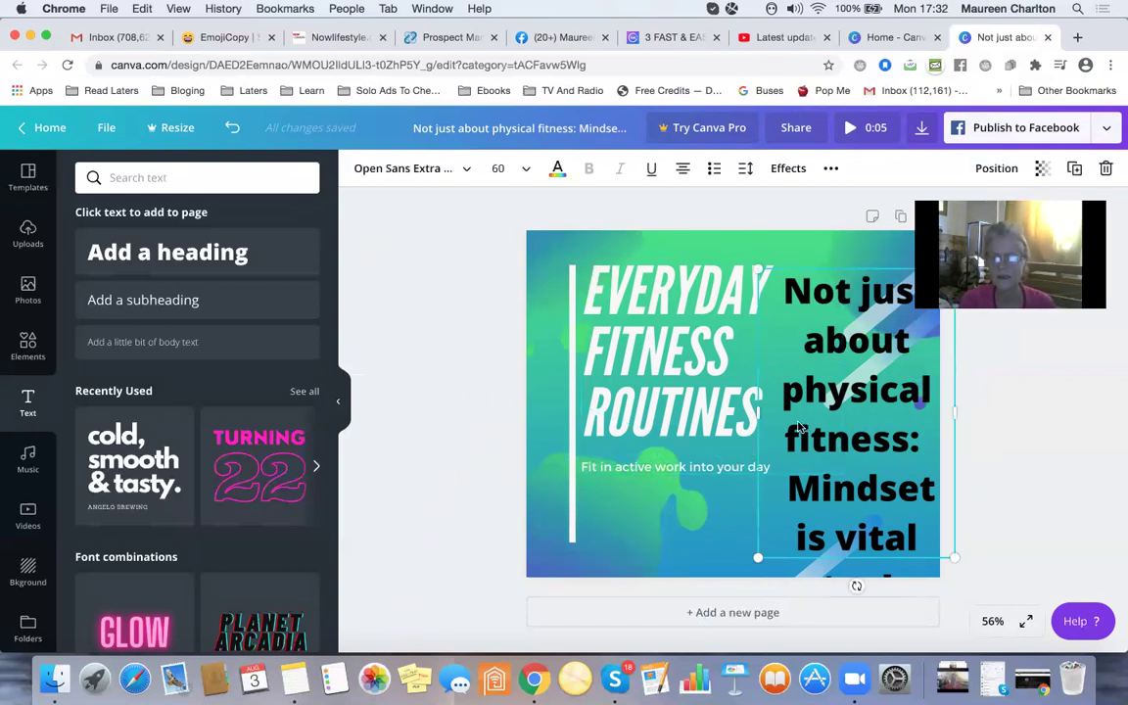
pyautogui.doubleClick(798, 425)
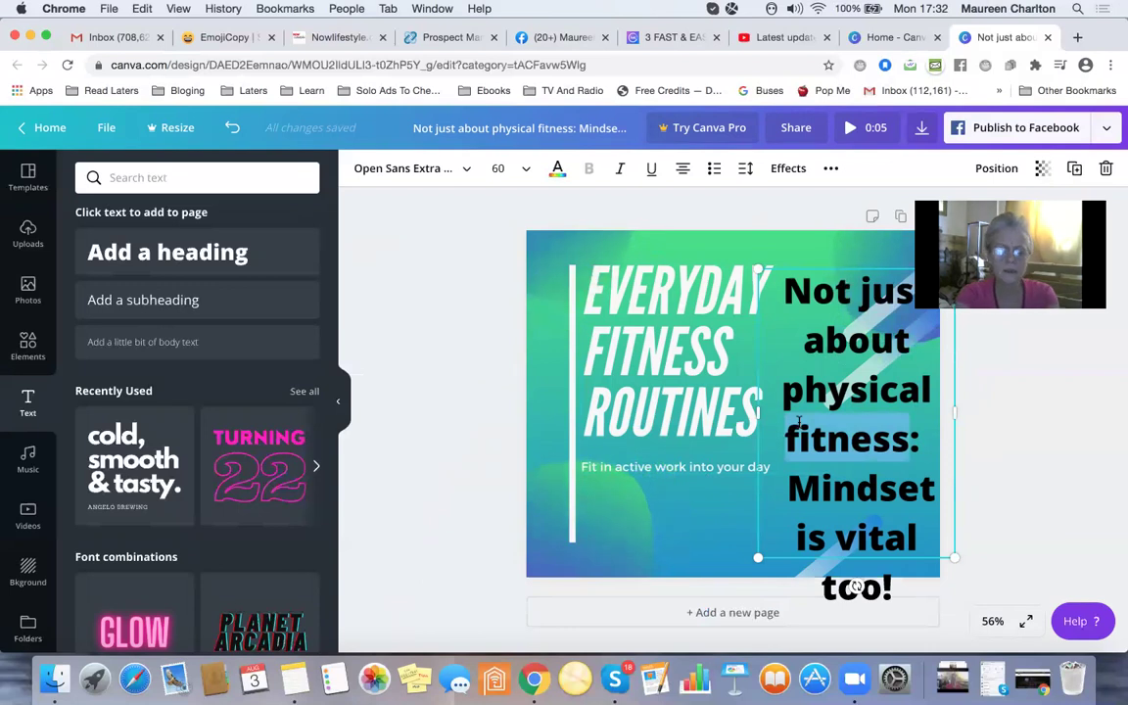
pyautogui.hotkey('ctrl', 'a')
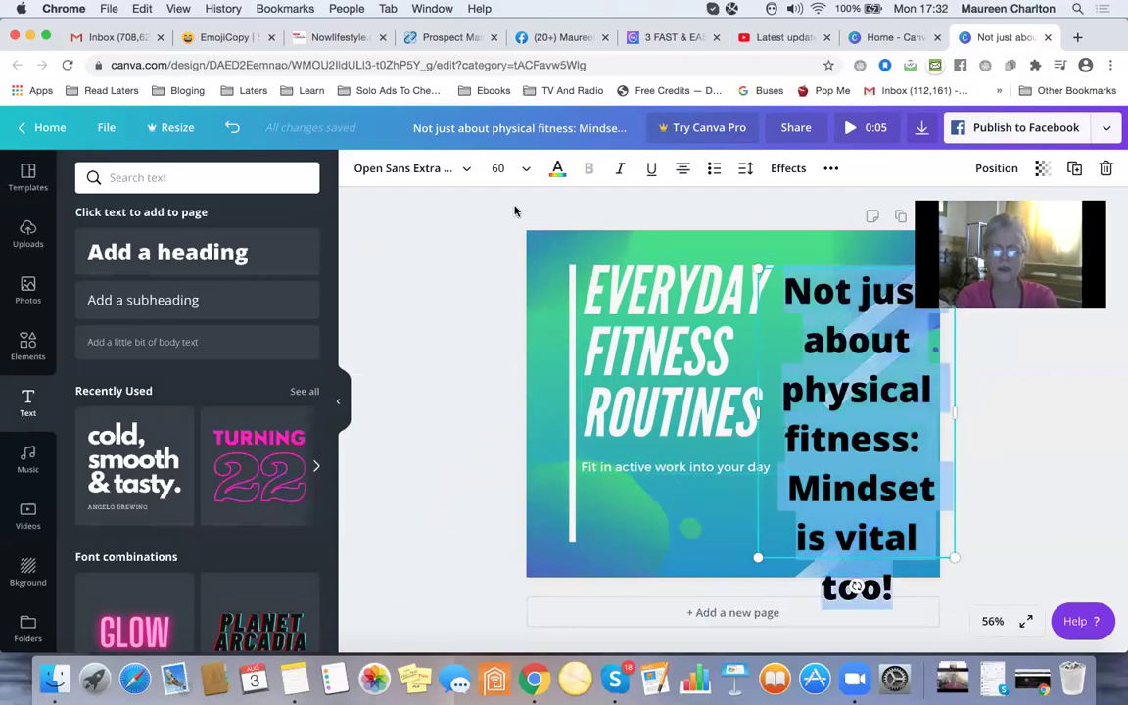
pyautogui.click(502, 168)
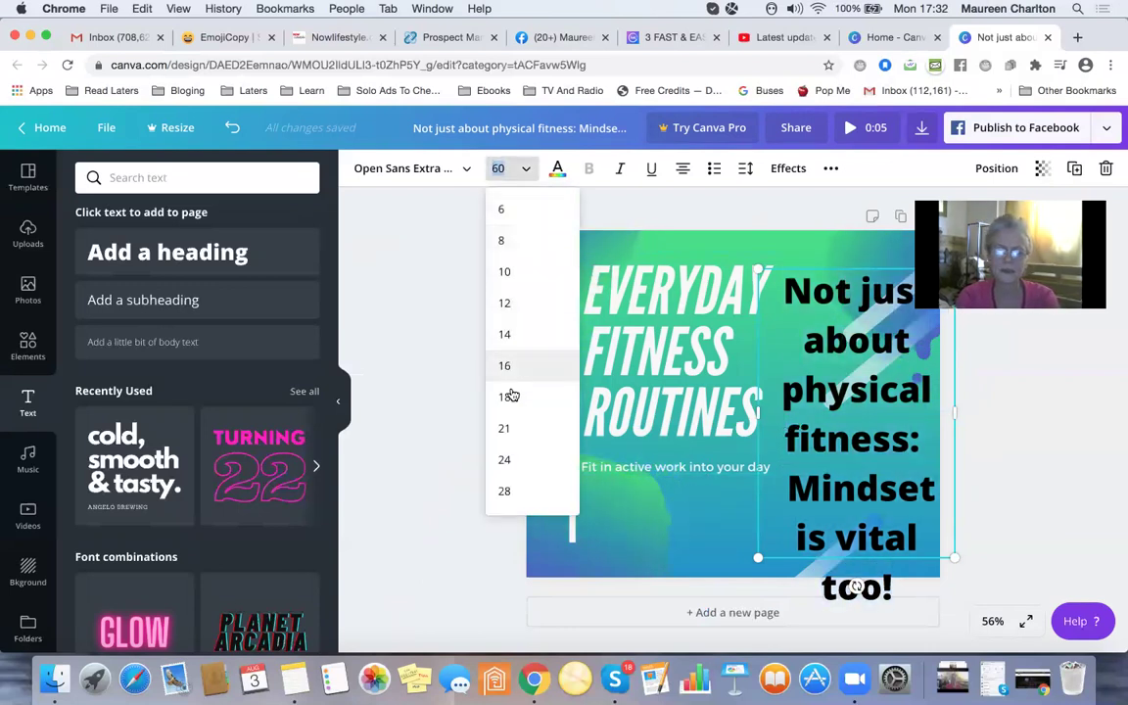
pyautogui.click(506, 396)
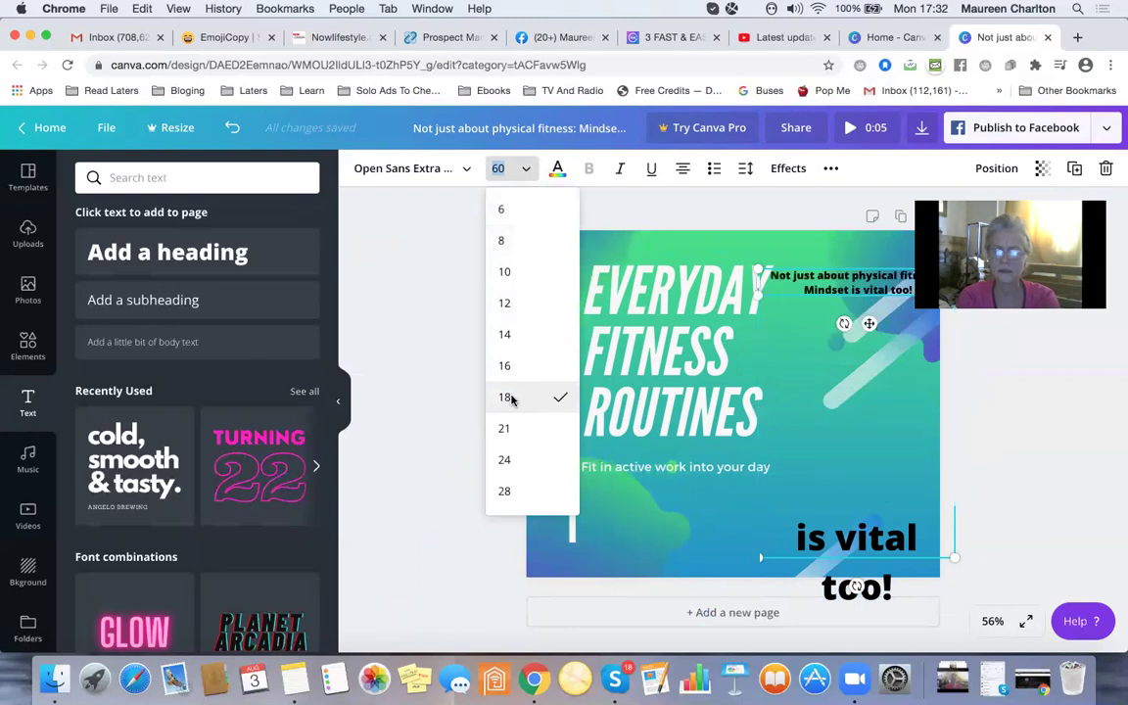
pyautogui.click(501, 168)
pyautogui.click(519, 443)
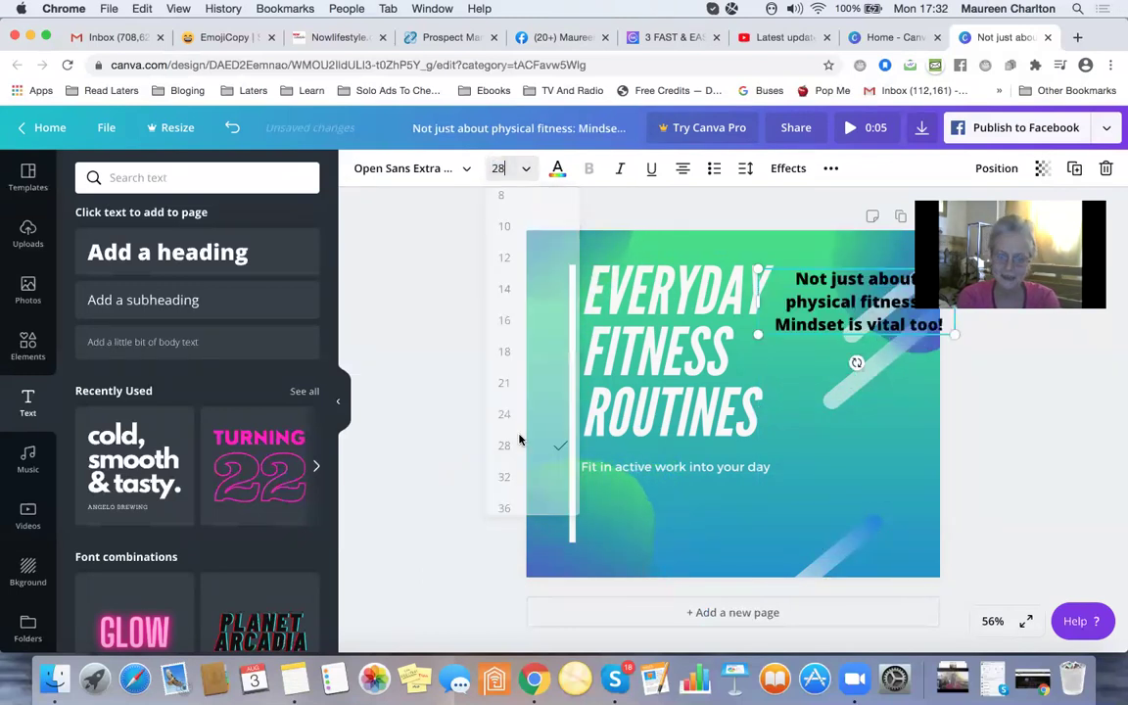
pyautogui.click(497, 168)
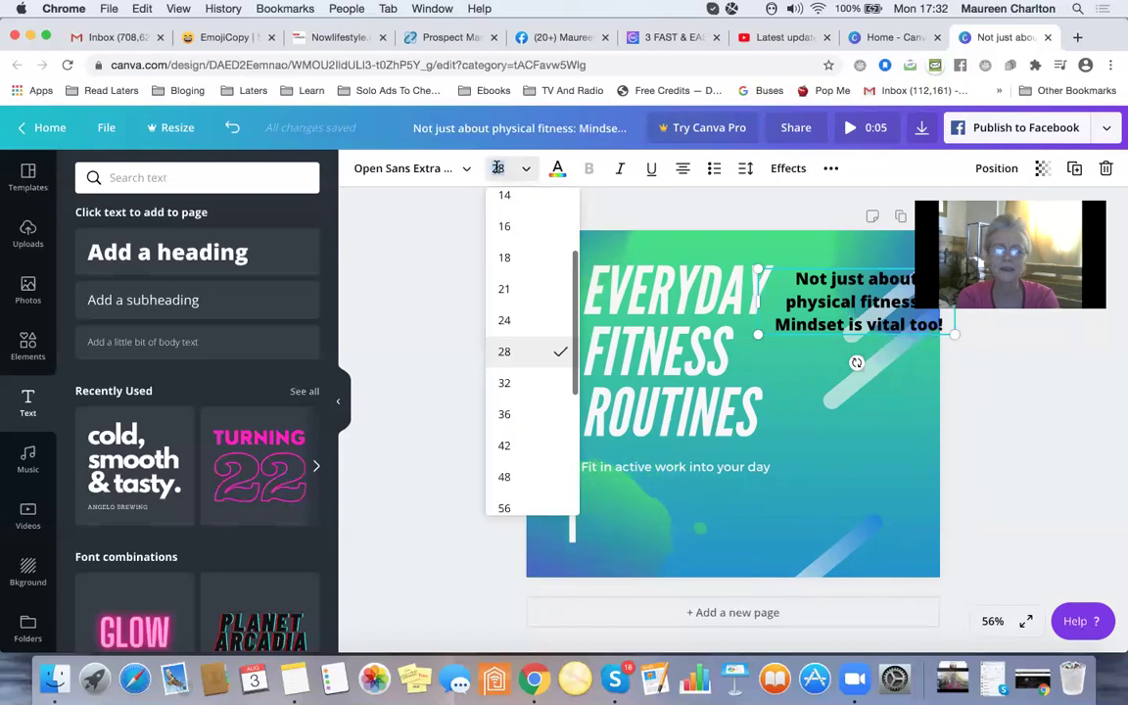
pyautogui.click(504, 445)
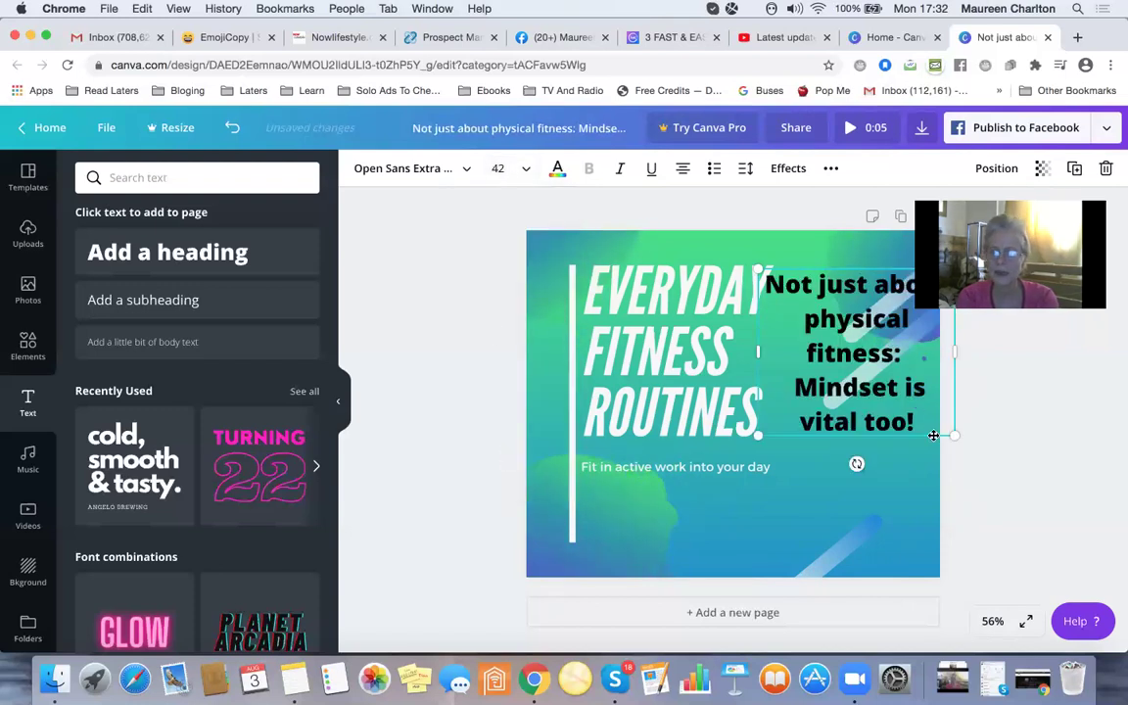
pyautogui.click(487, 375)
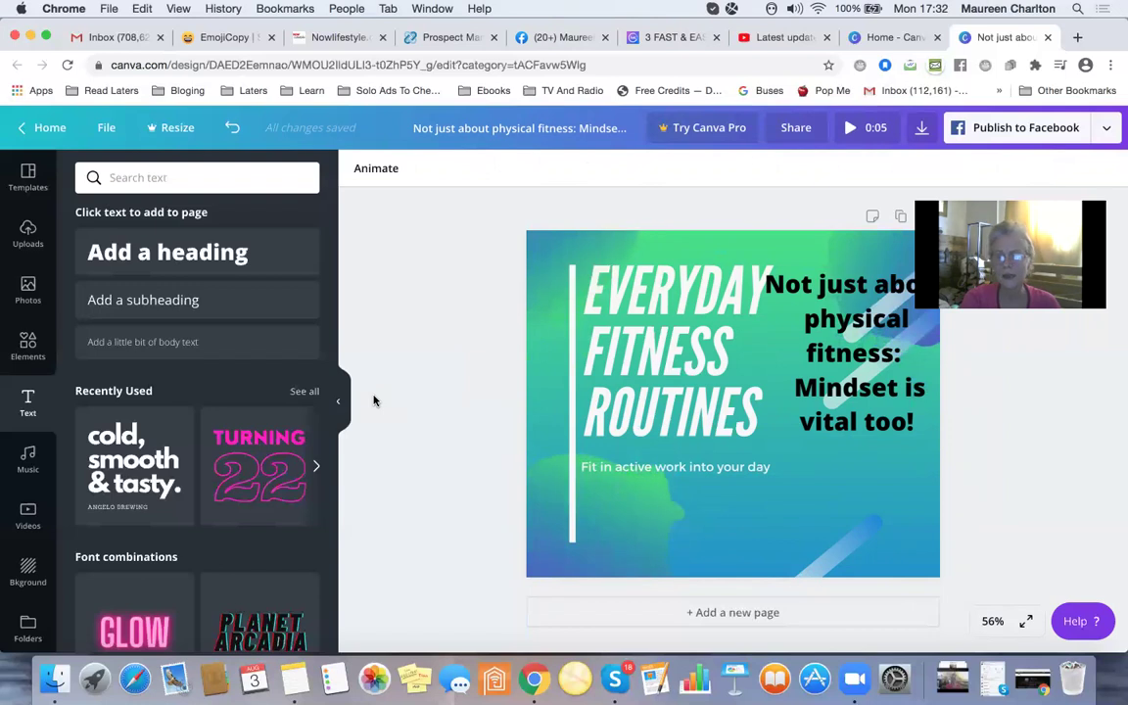
# - Open Google Calendar in a new browser tab
pyautogui.click(1077, 37)
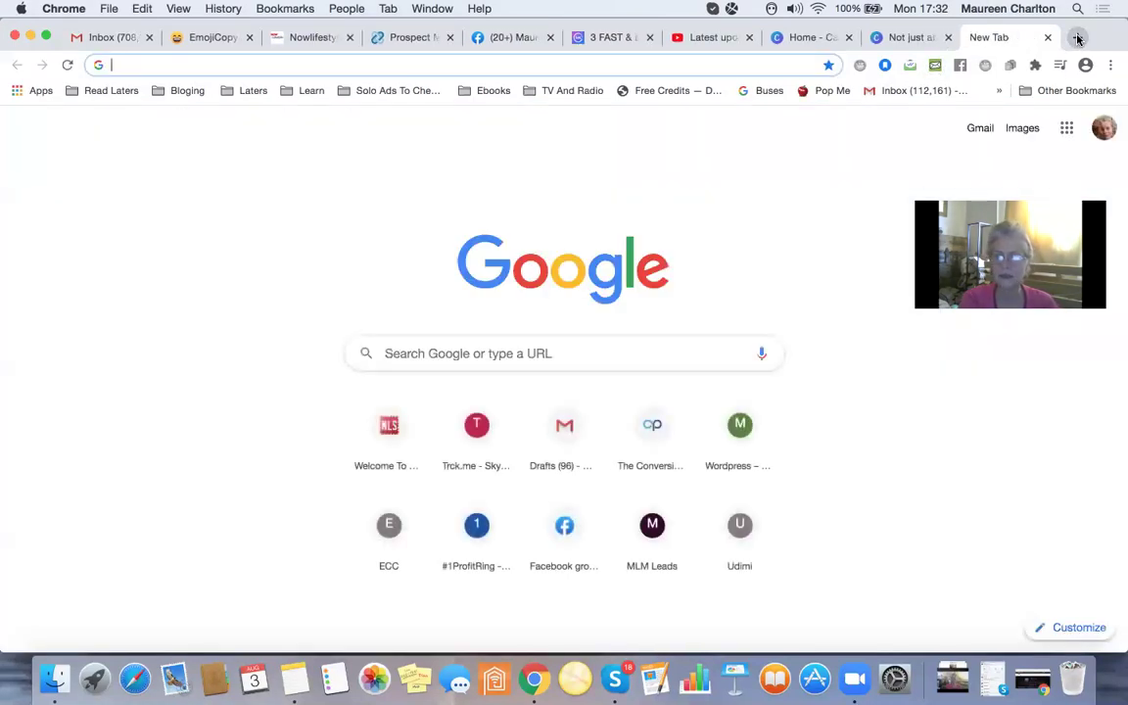
pyautogui.click(1067, 130)
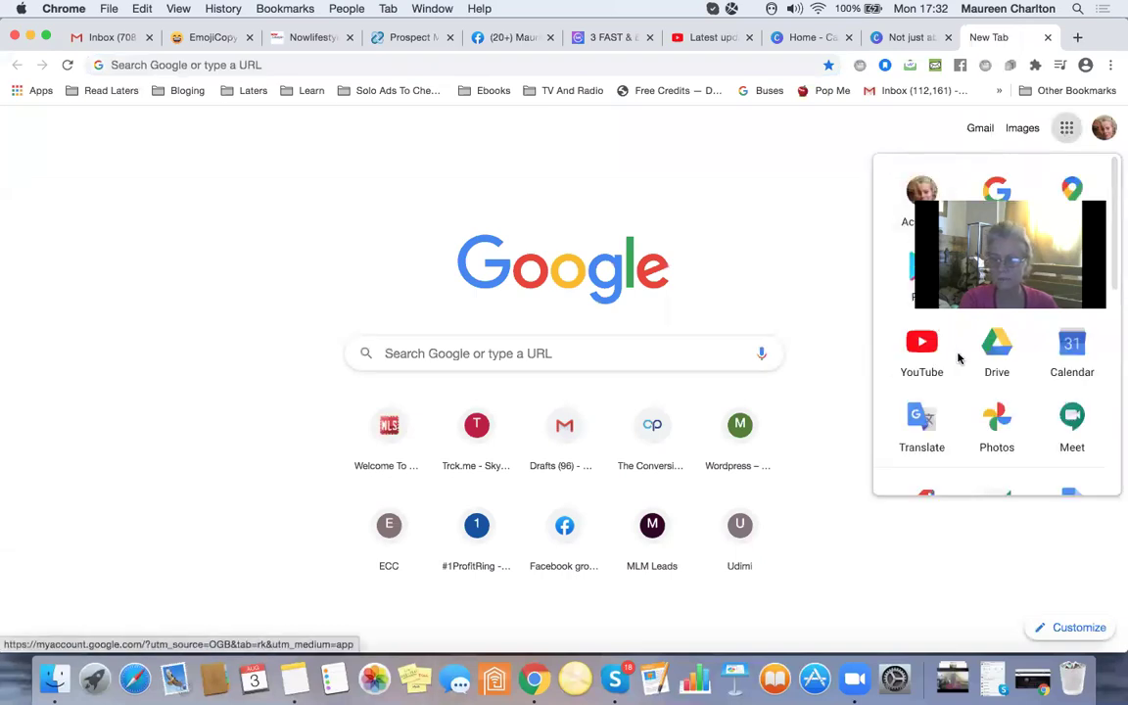
pyautogui.click(1063, 365)
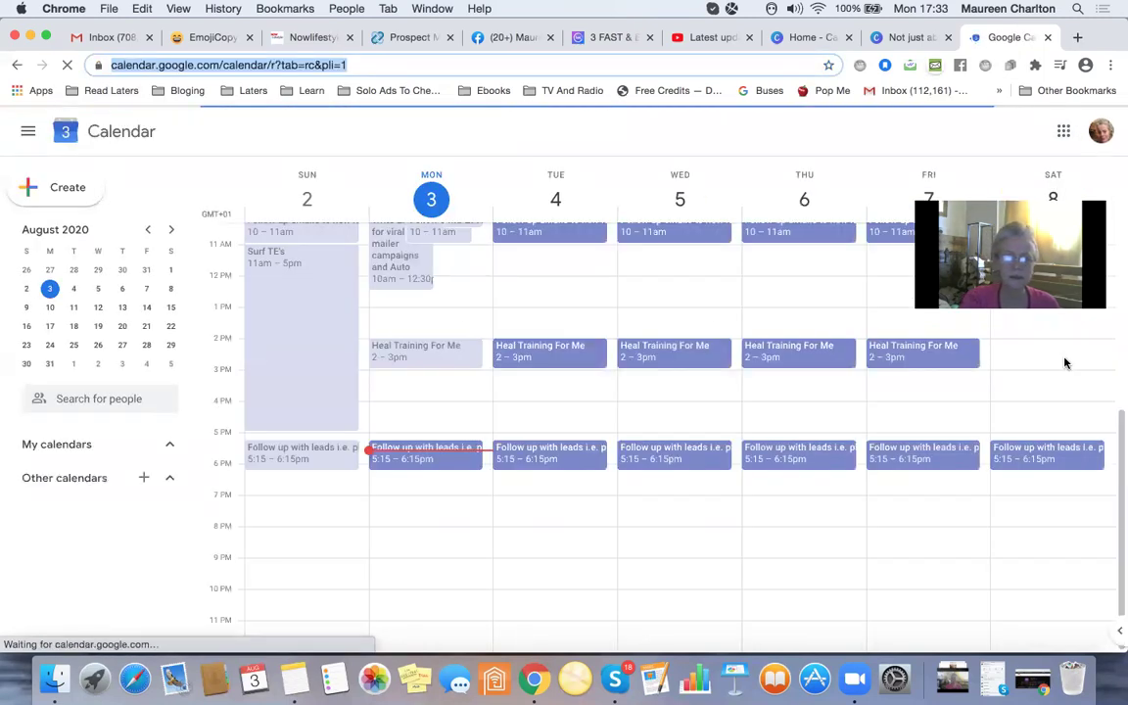
pyautogui.scroll(5, 476, 325)
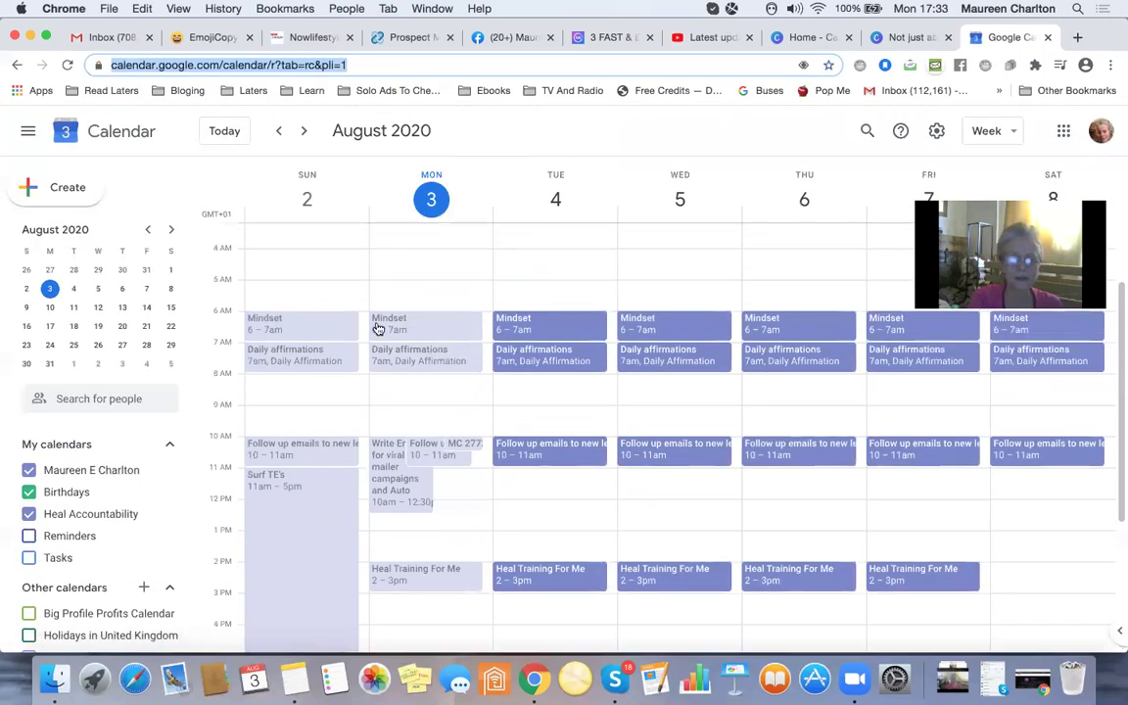
# - Copy the Mindset event's YouTube link address and close the Calendar tab
pyautogui.click(293, 323)
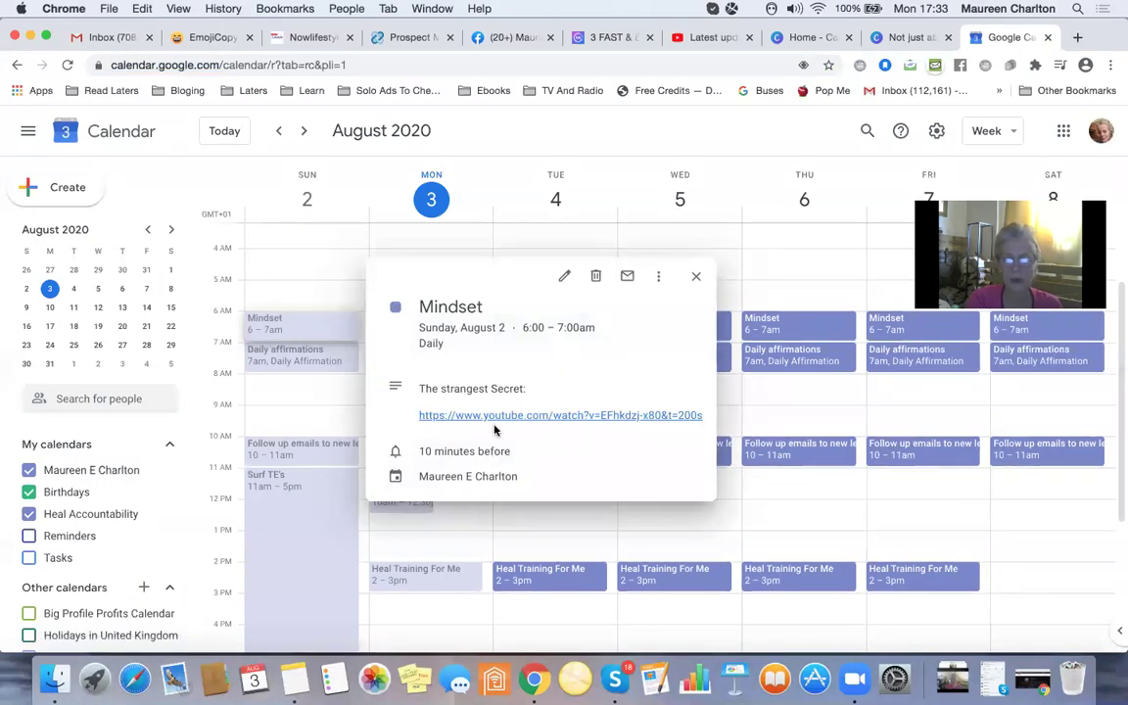
pyautogui.rightClick(530, 418)
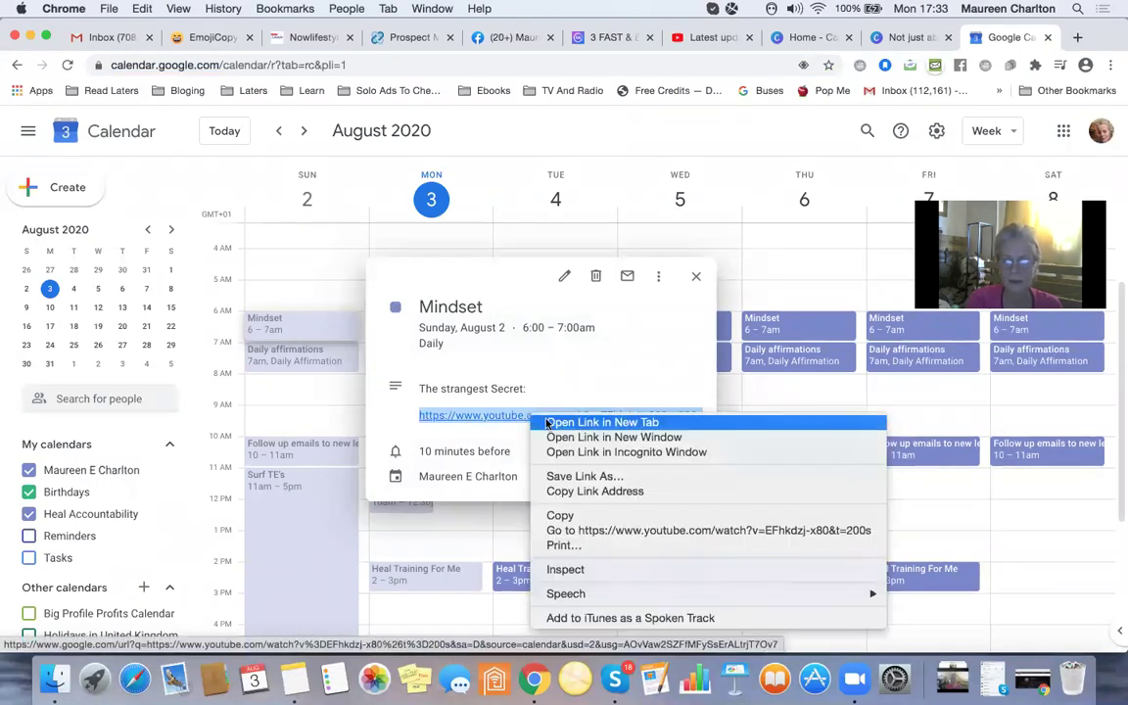
pyautogui.click(588, 490)
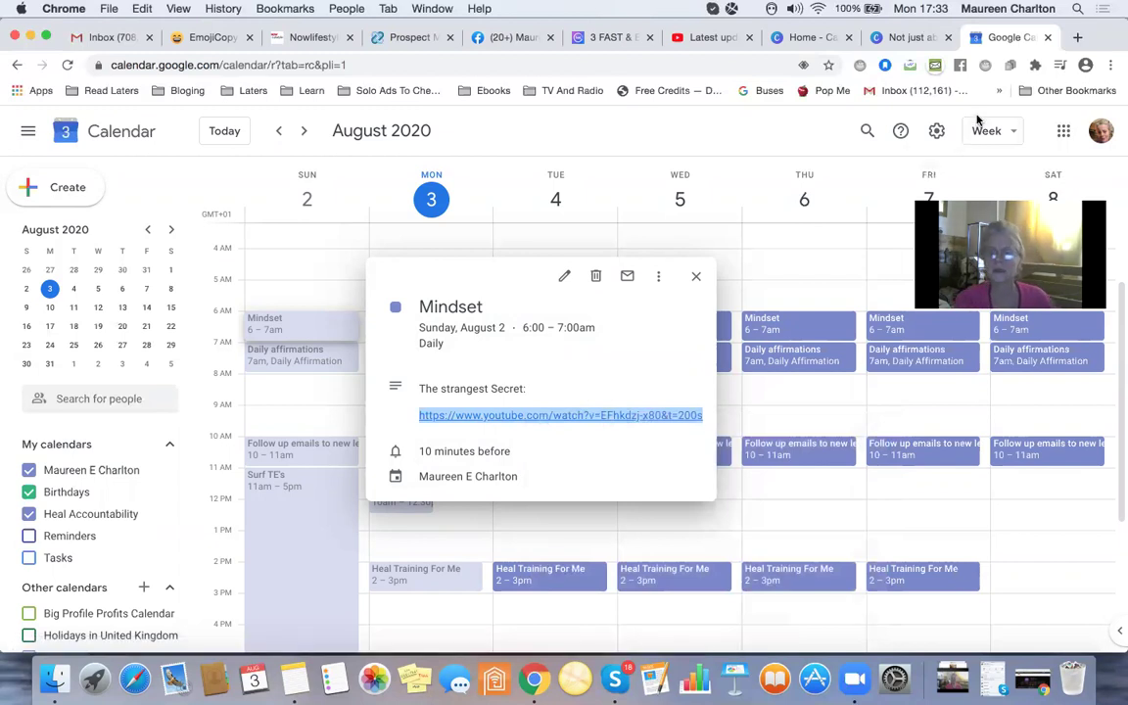
pyautogui.click(698, 278)
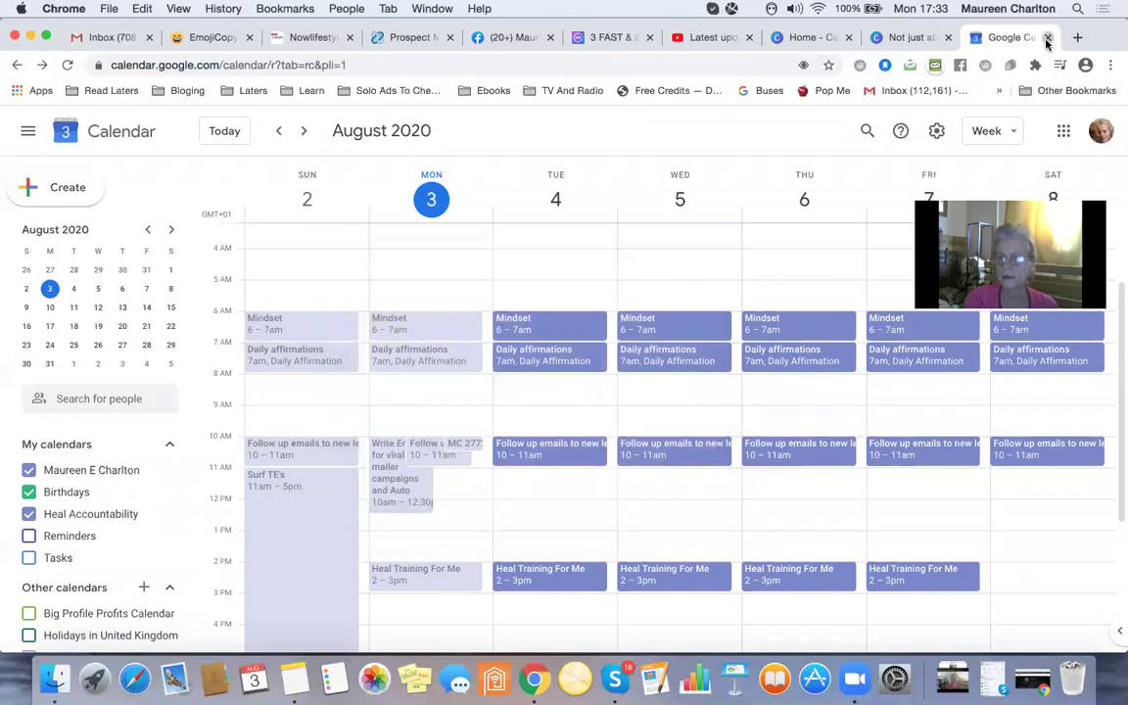
pyautogui.click(1047, 37)
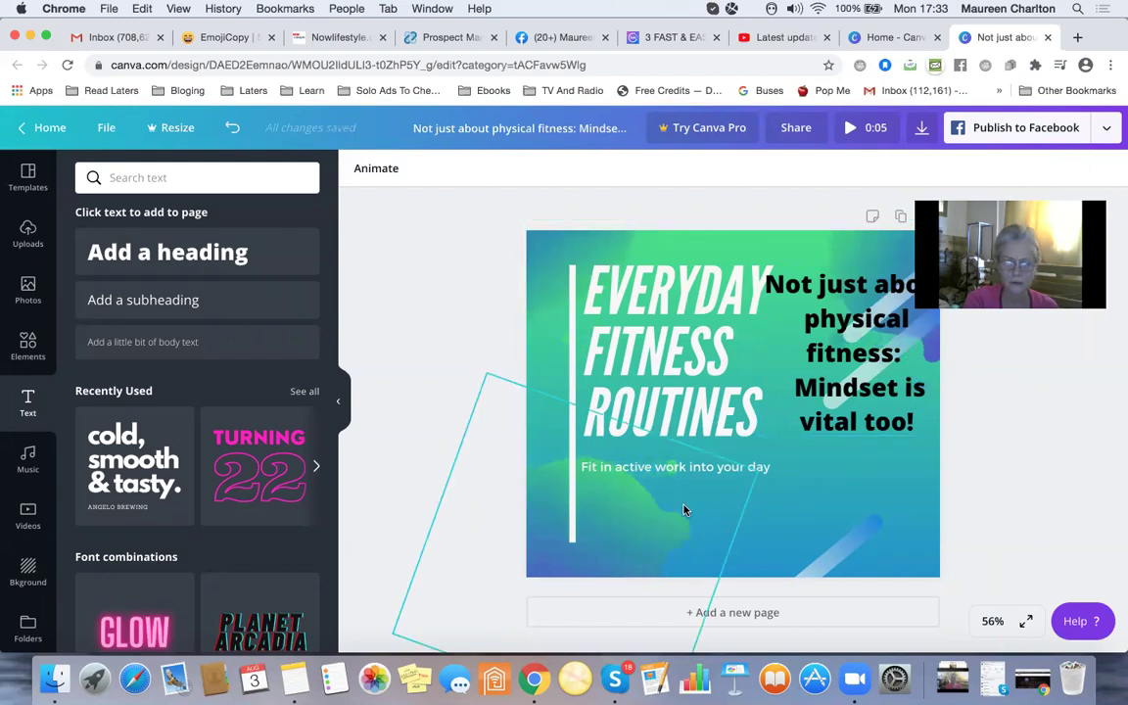
# - Add a subheading 'Take the 30 day challenge:' with the pasted link under the ROUTINES heading
pyautogui.click(152, 307)
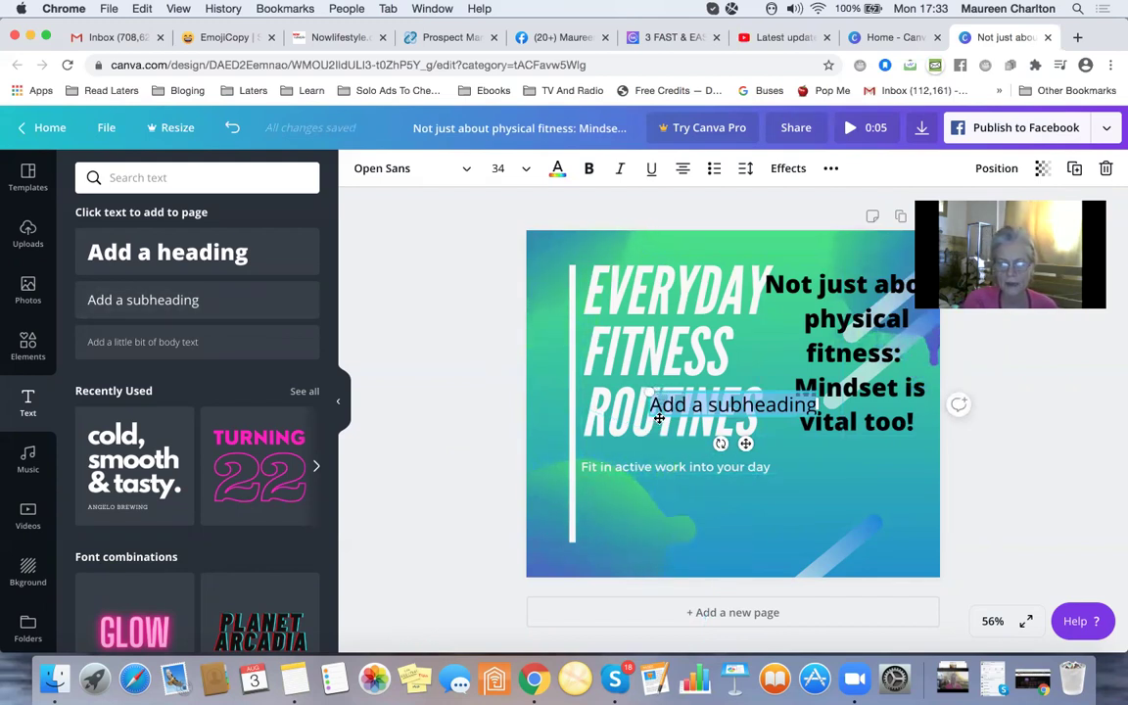
pyautogui.moveTo(659, 418); pyautogui.dragTo(592, 509)
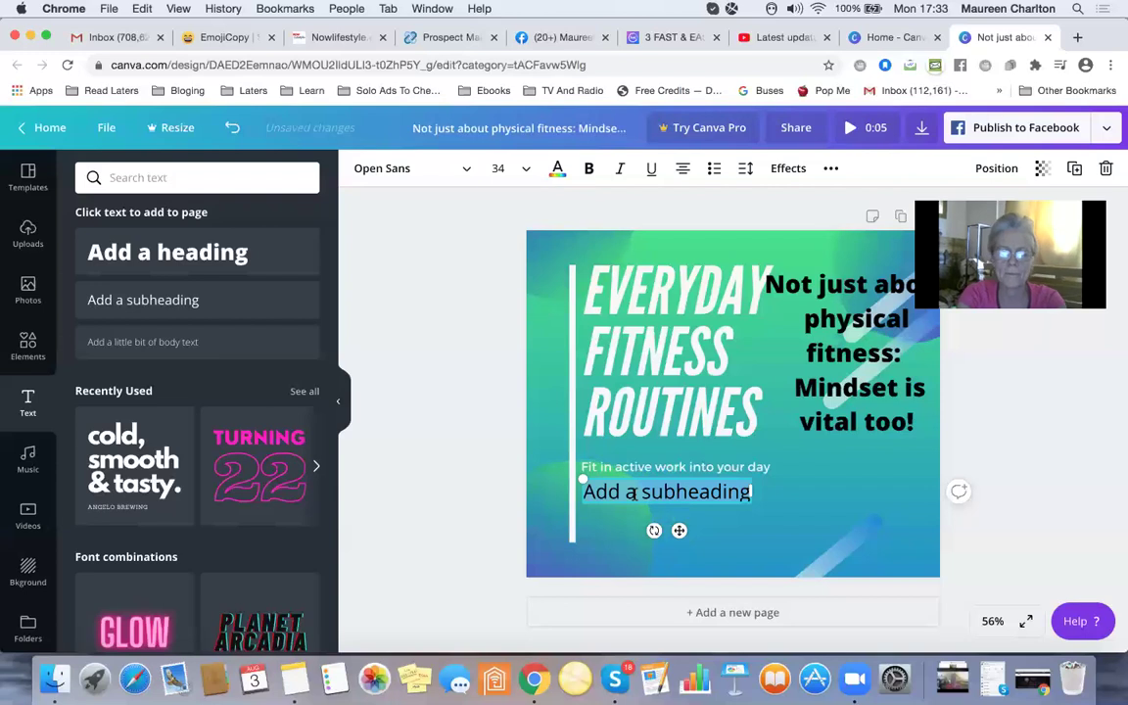
pyautogui.write('Take ')
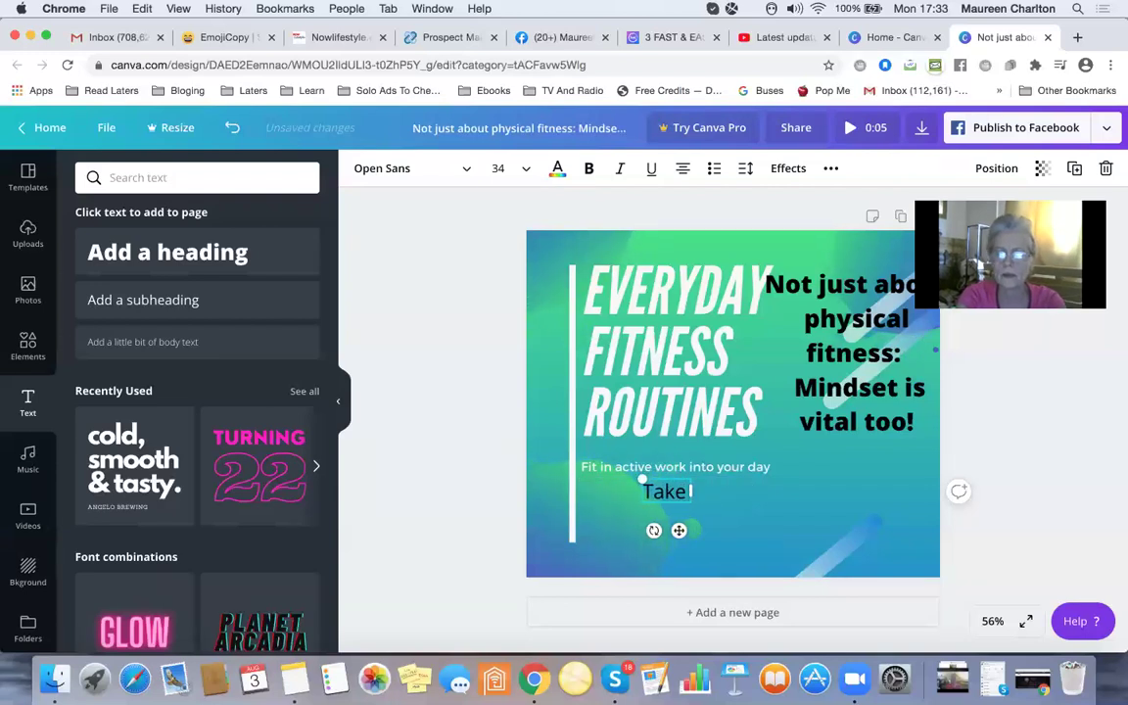
pyautogui.write('the 3')
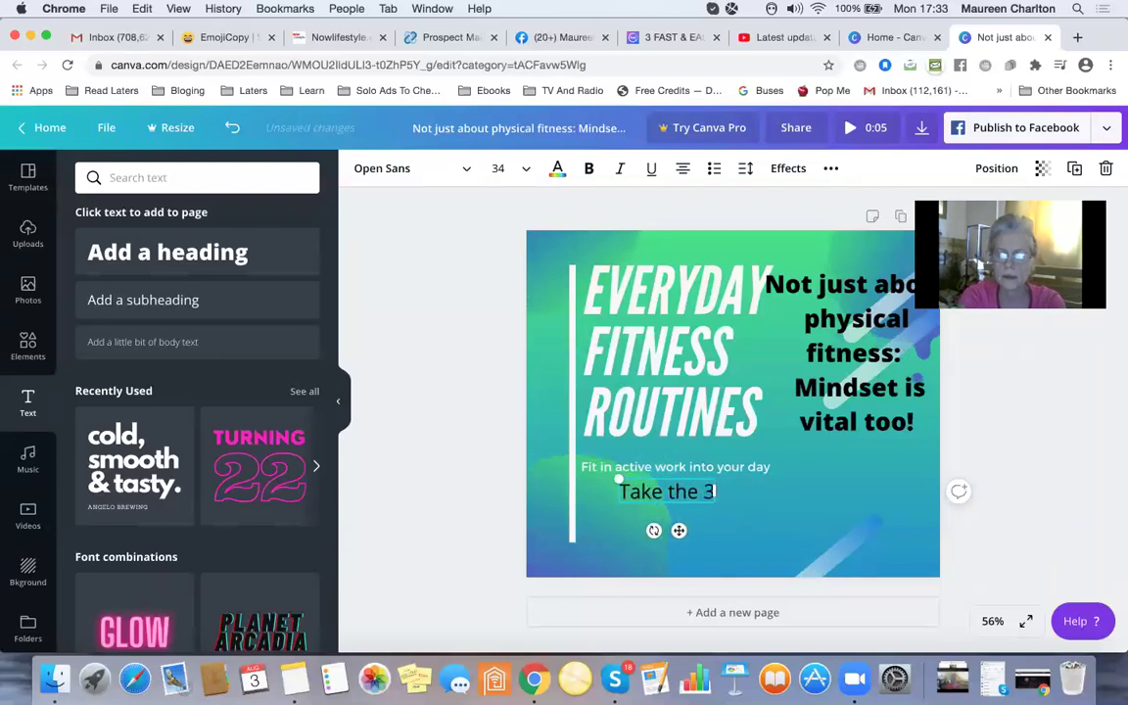
pyautogui.write('0 day c')
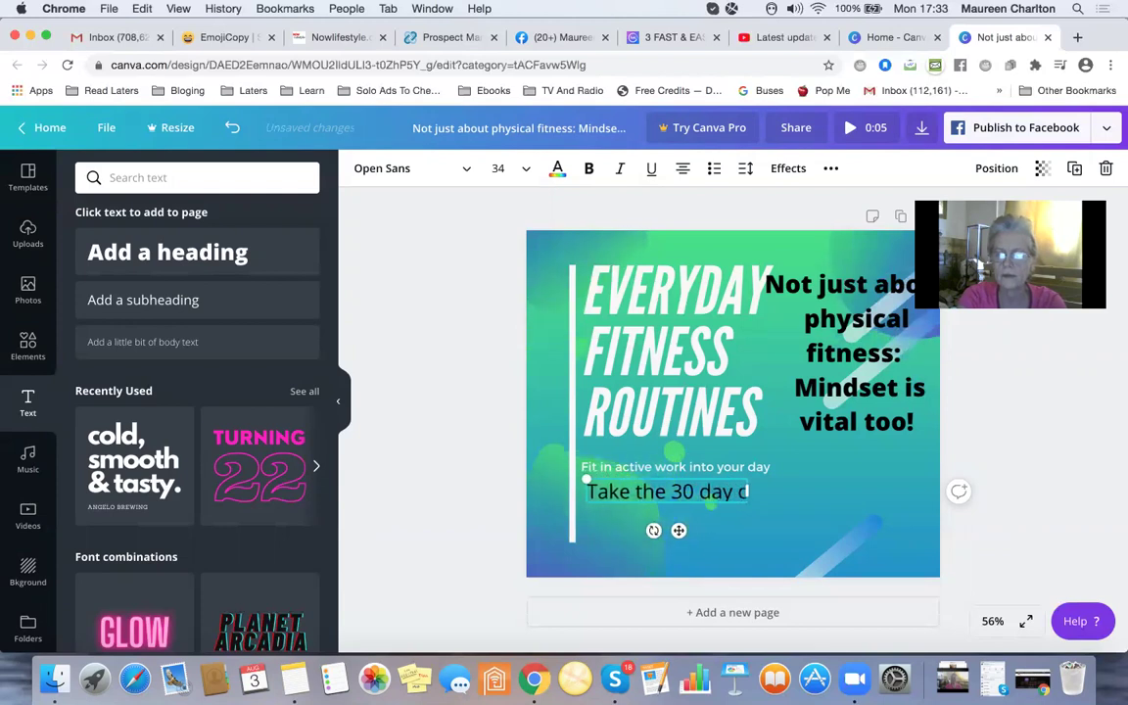
pyautogui.write('hallenge')
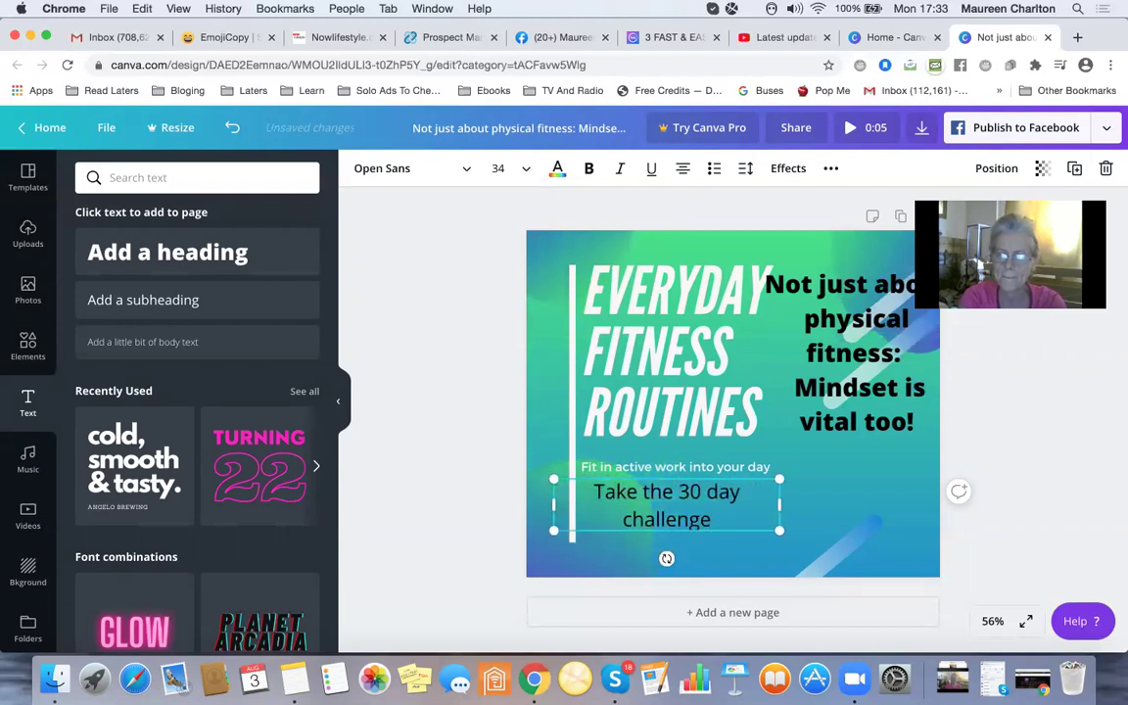
pyautogui.write(':')
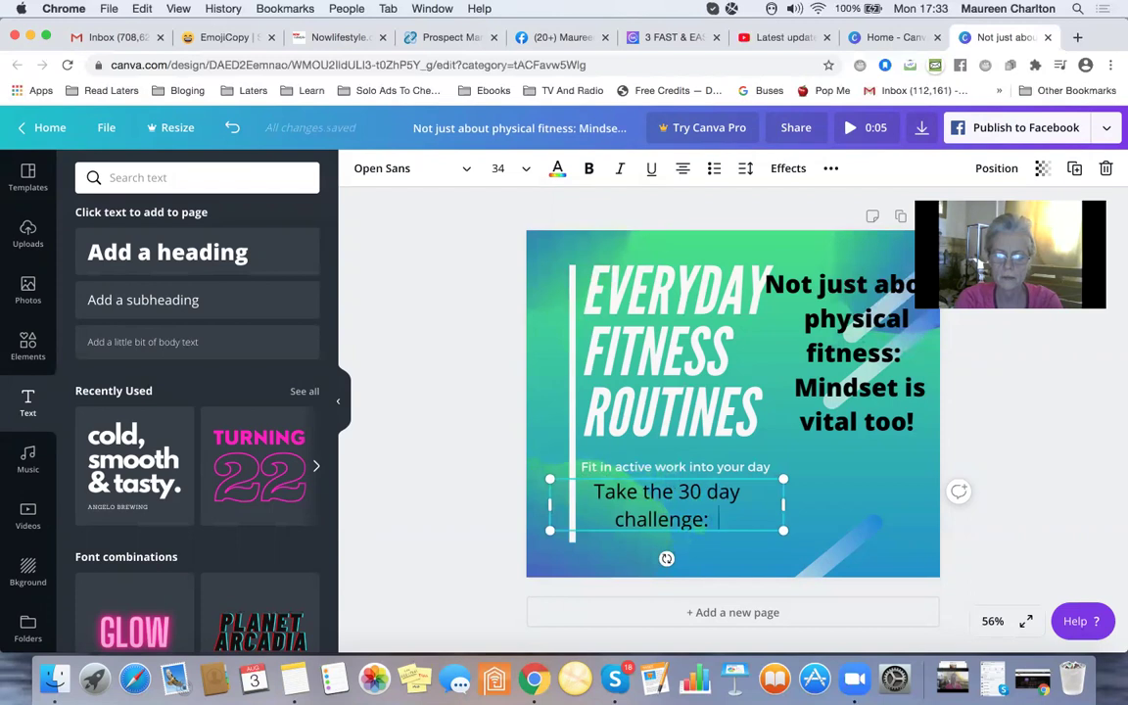
pyautogui.press('super+v')
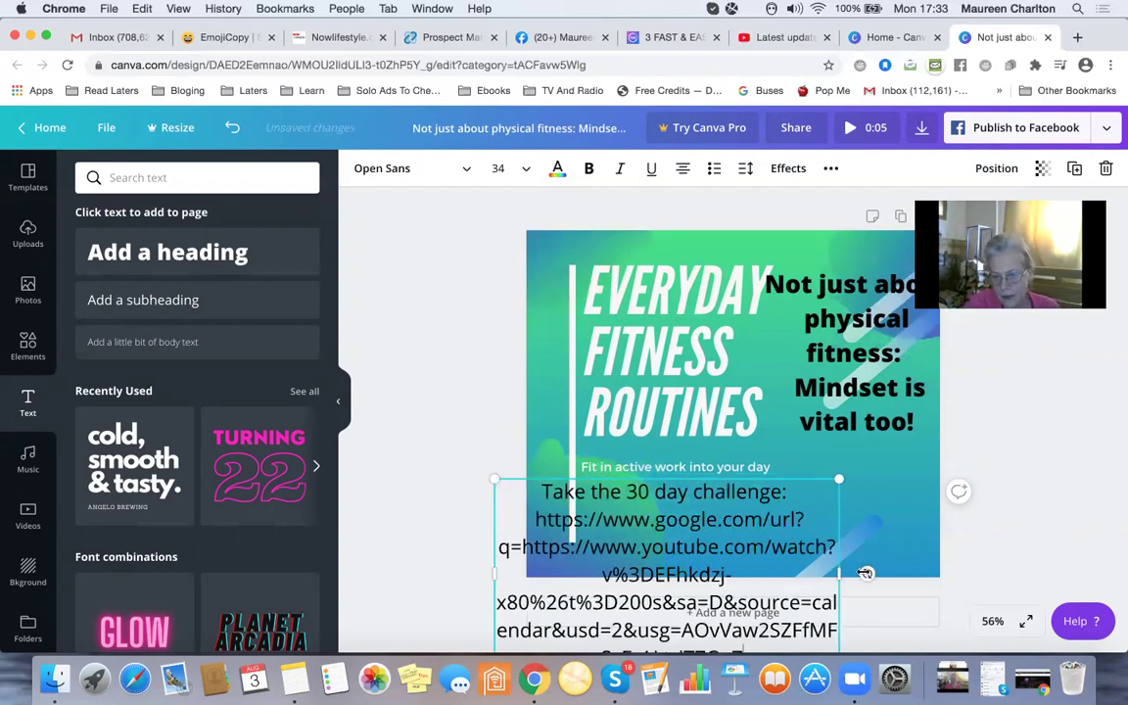
pyautogui.moveTo(840, 573); pyautogui.dragTo(934, 558)
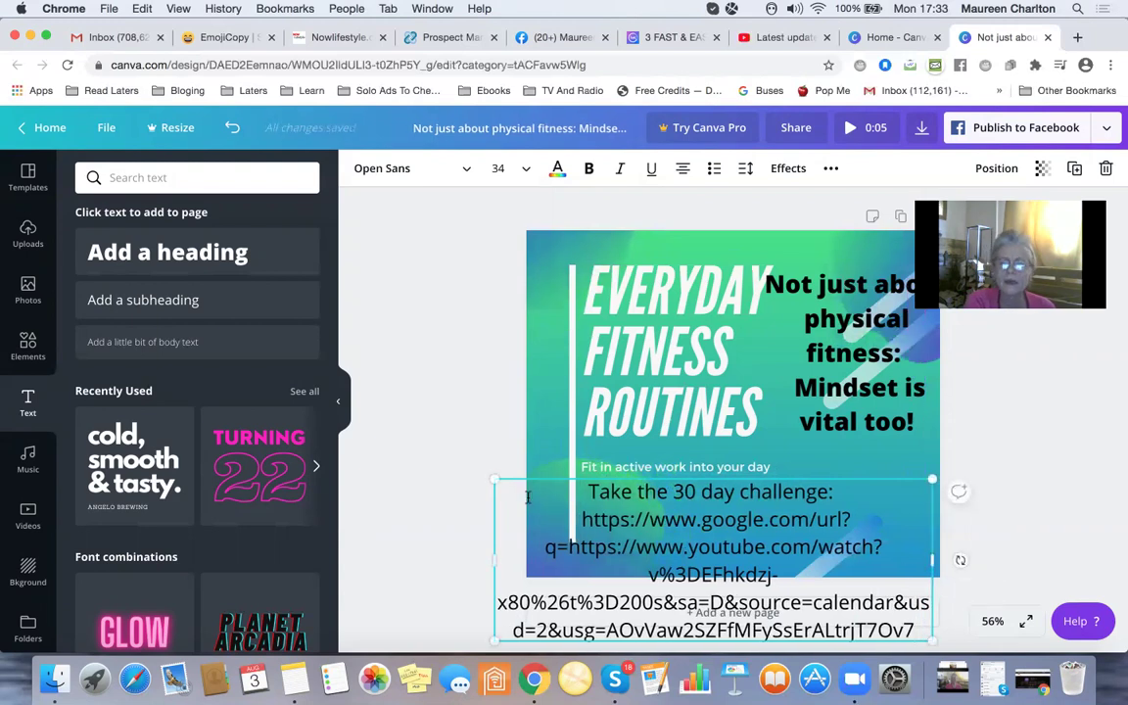
pyautogui.moveTo(552, 478); pyautogui.dragTo(553, 441)
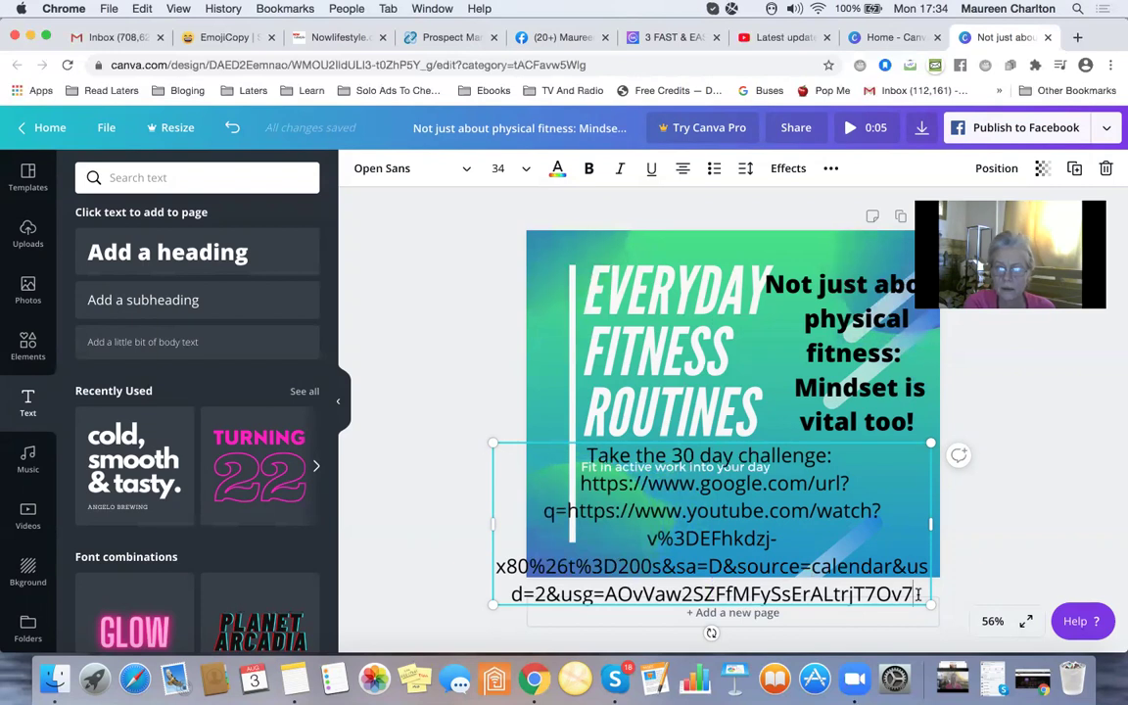
# - Delete the pasted link, leaving only the challenge line selected
pyautogui.moveTo(921, 593)
pyautogui.mouseDown()
pyautogui.moveTo(668, 537)
pyautogui.moveTo(578, 486)
pyautogui.mouseUp()
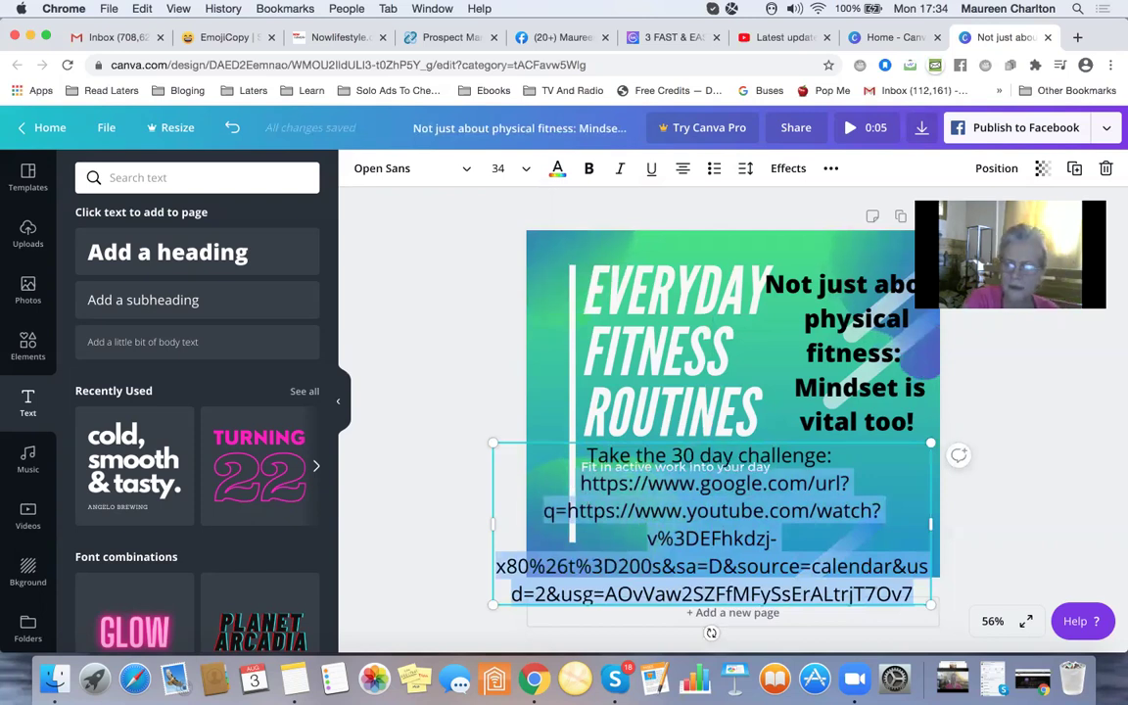
pyautogui.press('BackSpace')
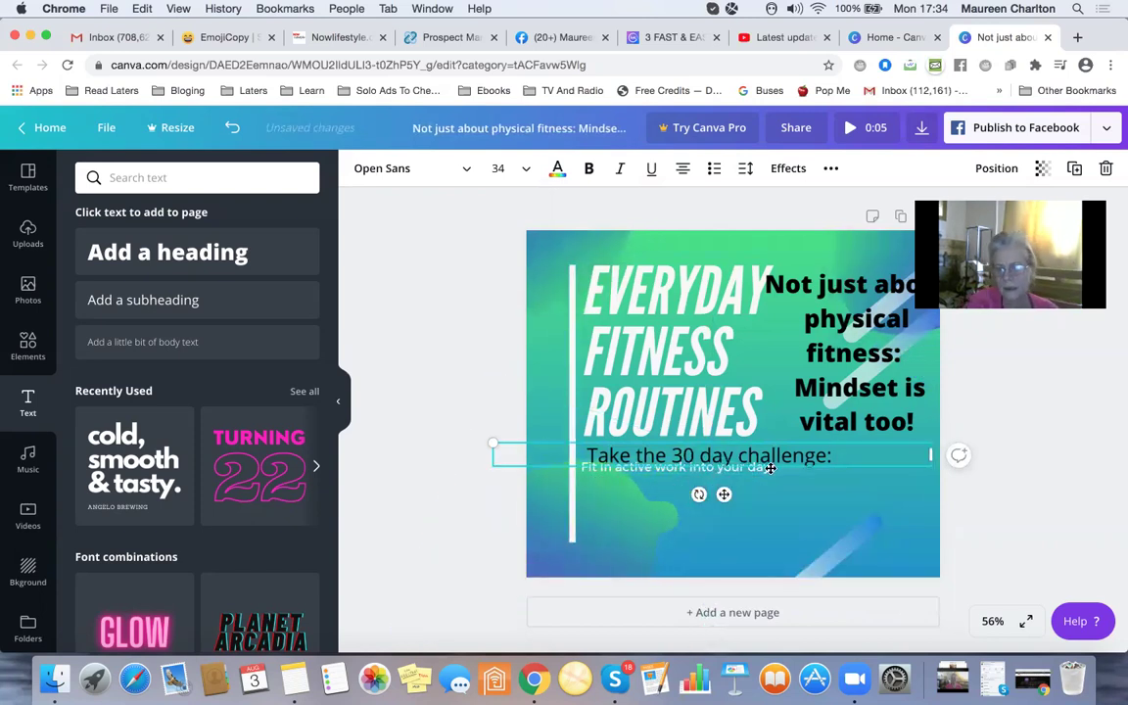
pyautogui.tripleClick(850, 455)
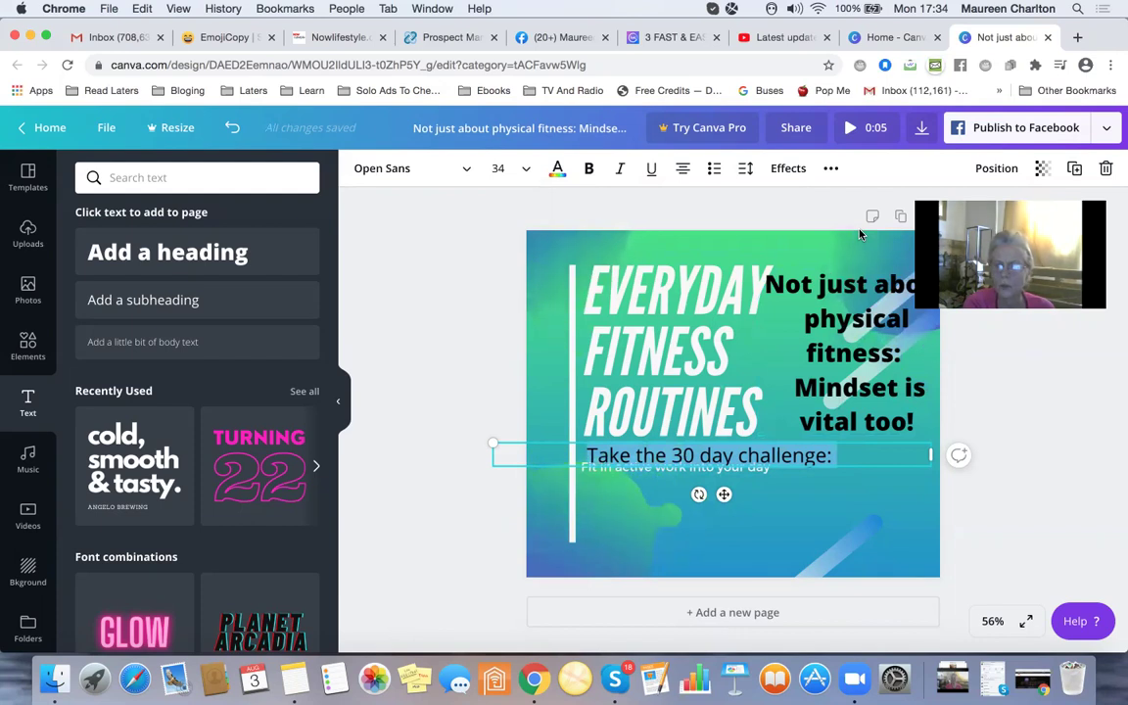
# - Link the 'Take the 30 day challenge:' text to the copied YouTube address
pyautogui.click(831, 170)
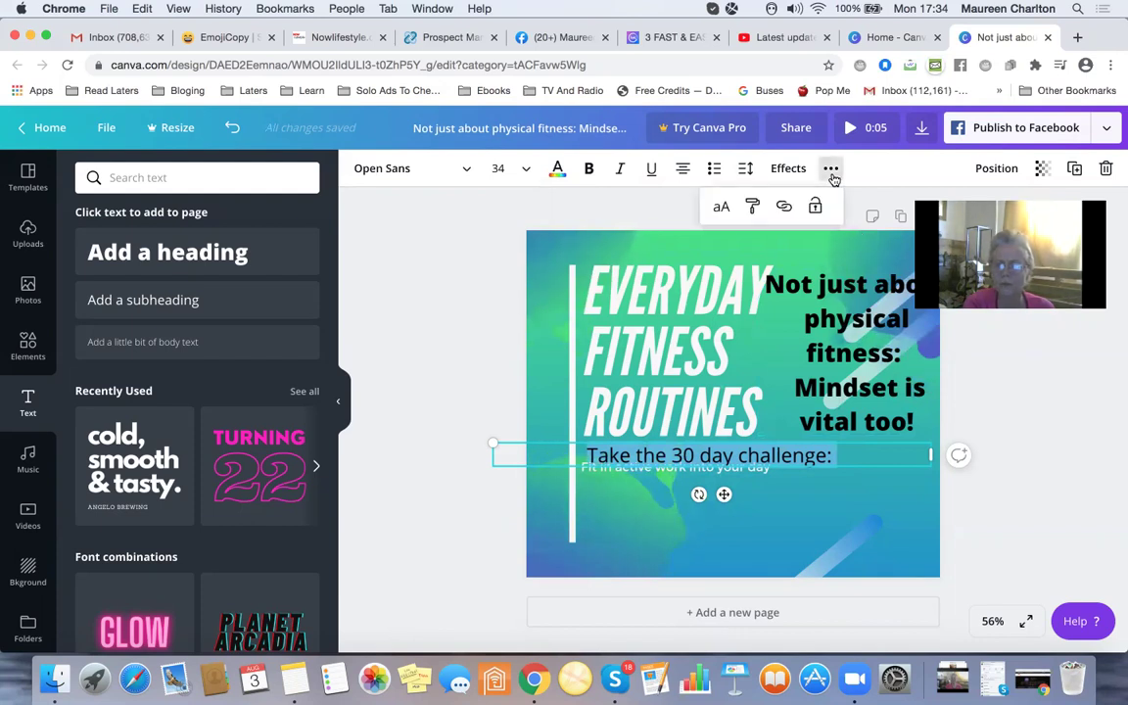
pyautogui.click(785, 208)
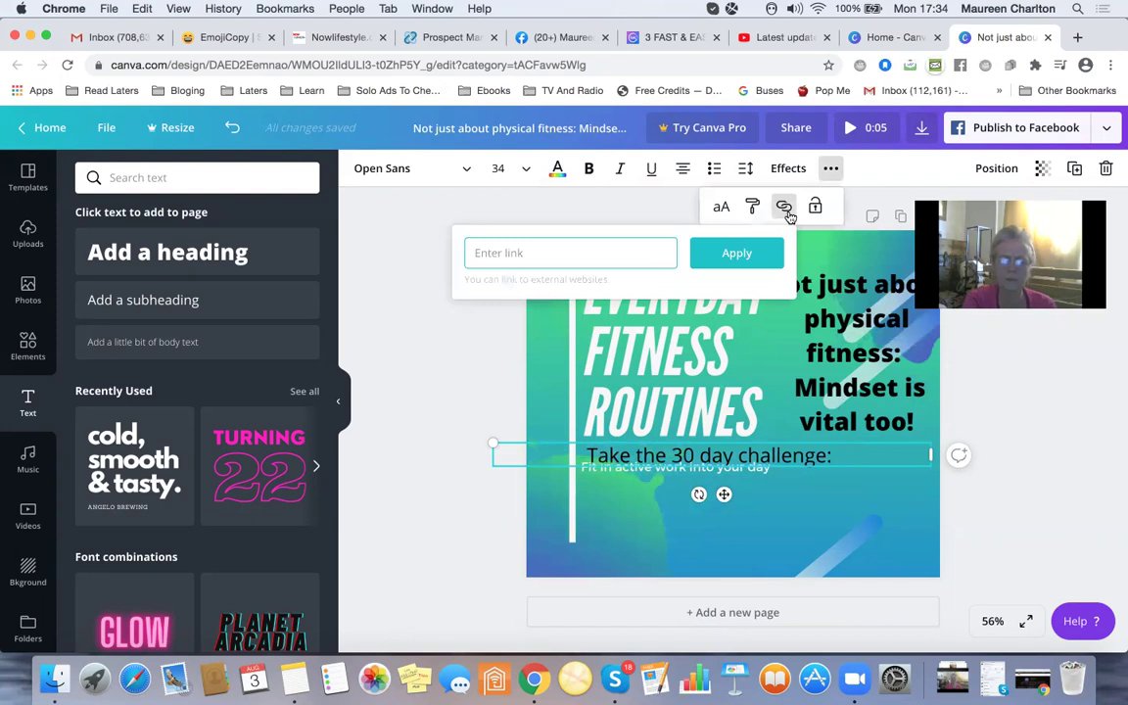
pyautogui.press('super+v')
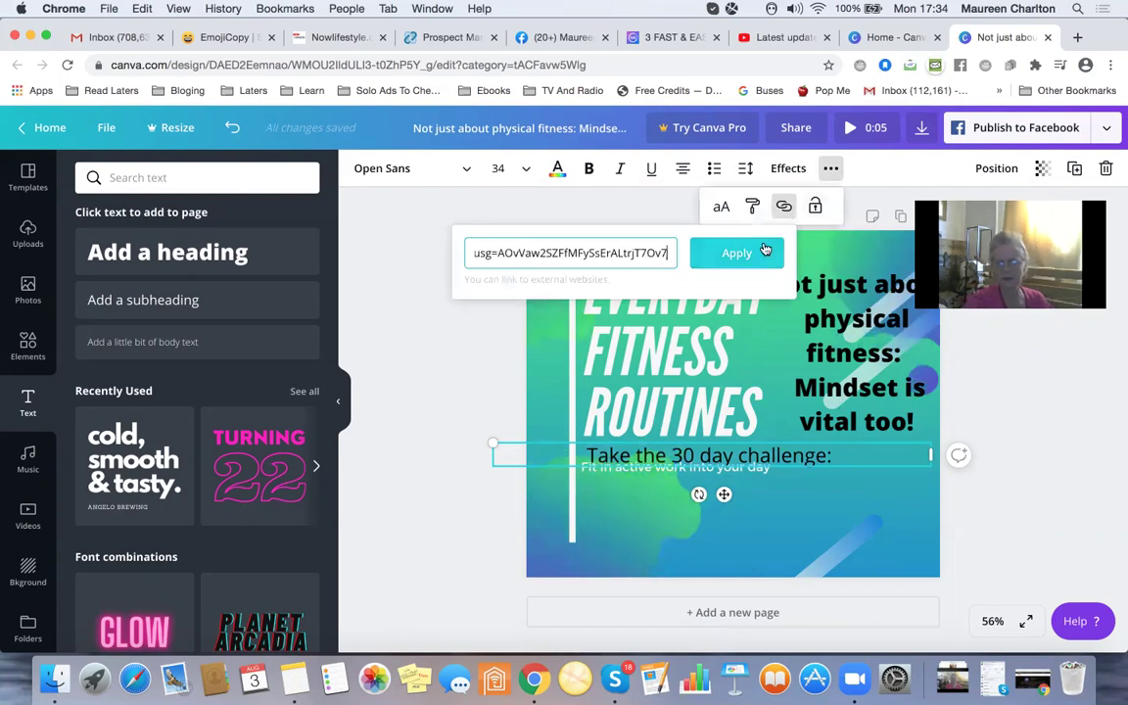
pyautogui.click(749, 253)
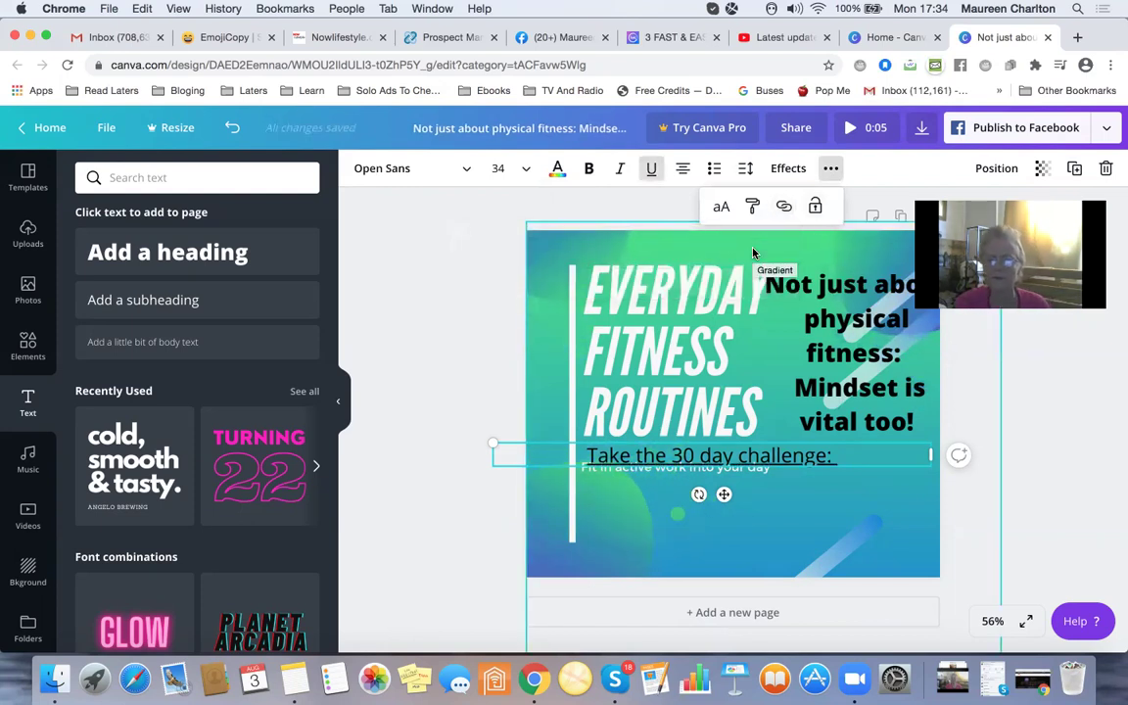
pyautogui.click(465, 353)
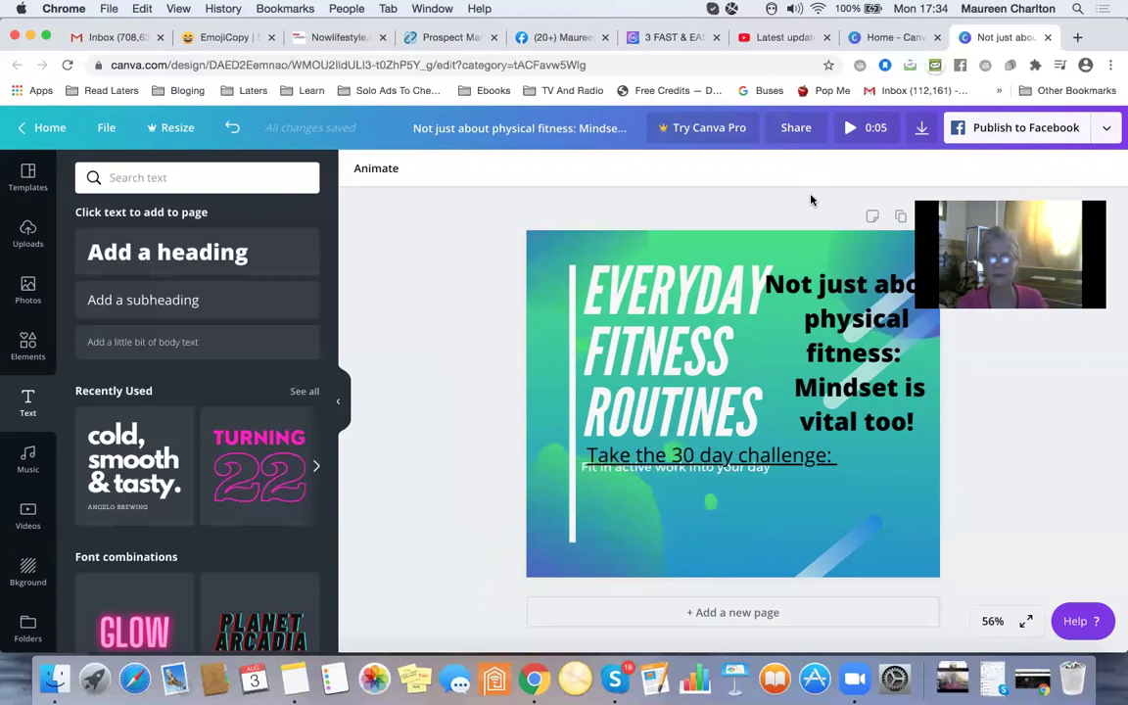
# - Export the Everyday Fitness Routines design as a JPG instead of MP4, then resume editing
pyautogui.click(1025, 131)
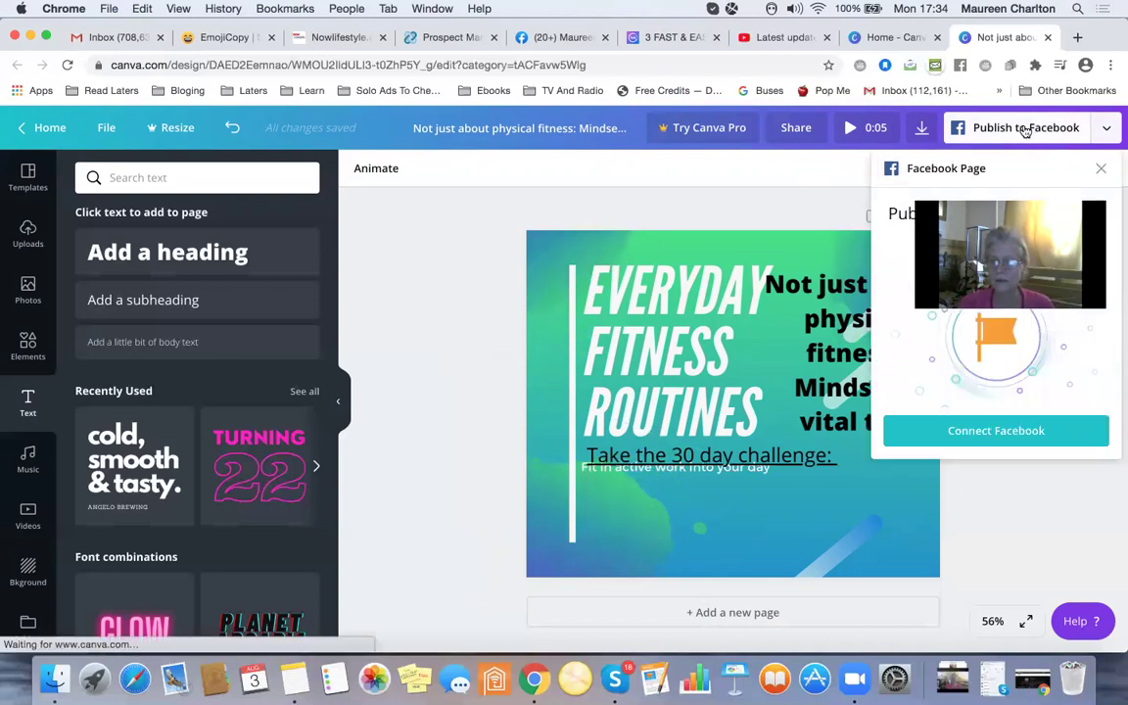
pyautogui.click(840, 186)
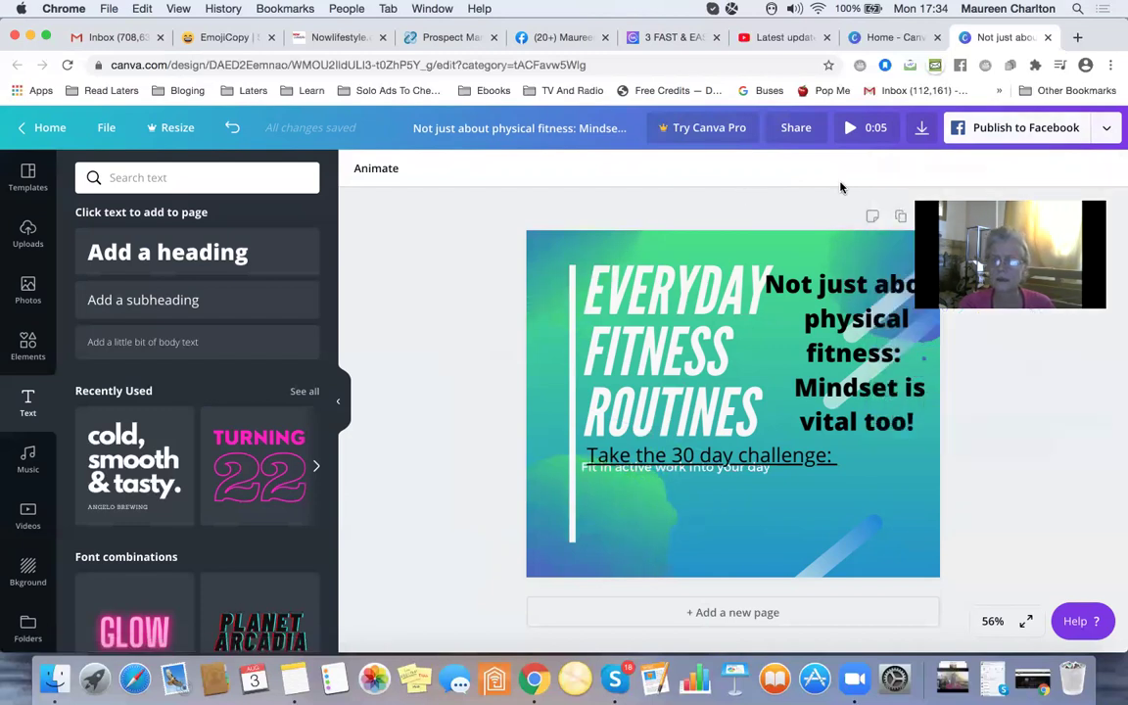
pyautogui.click(920, 137)
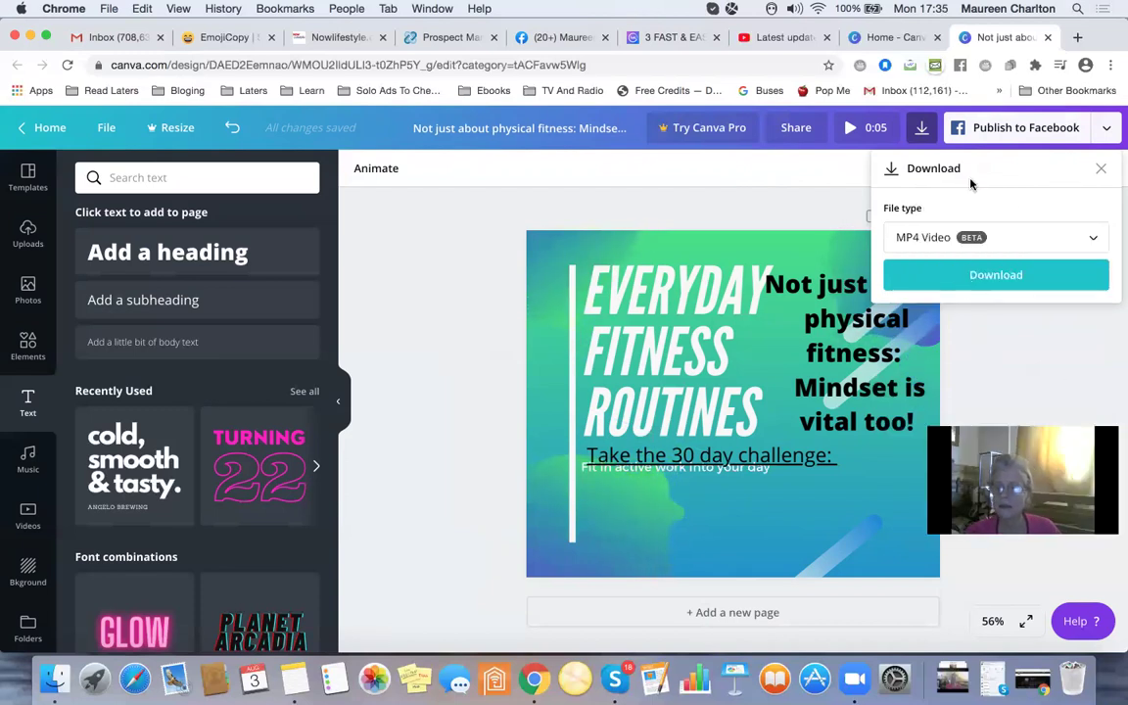
pyautogui.click(1006, 238)
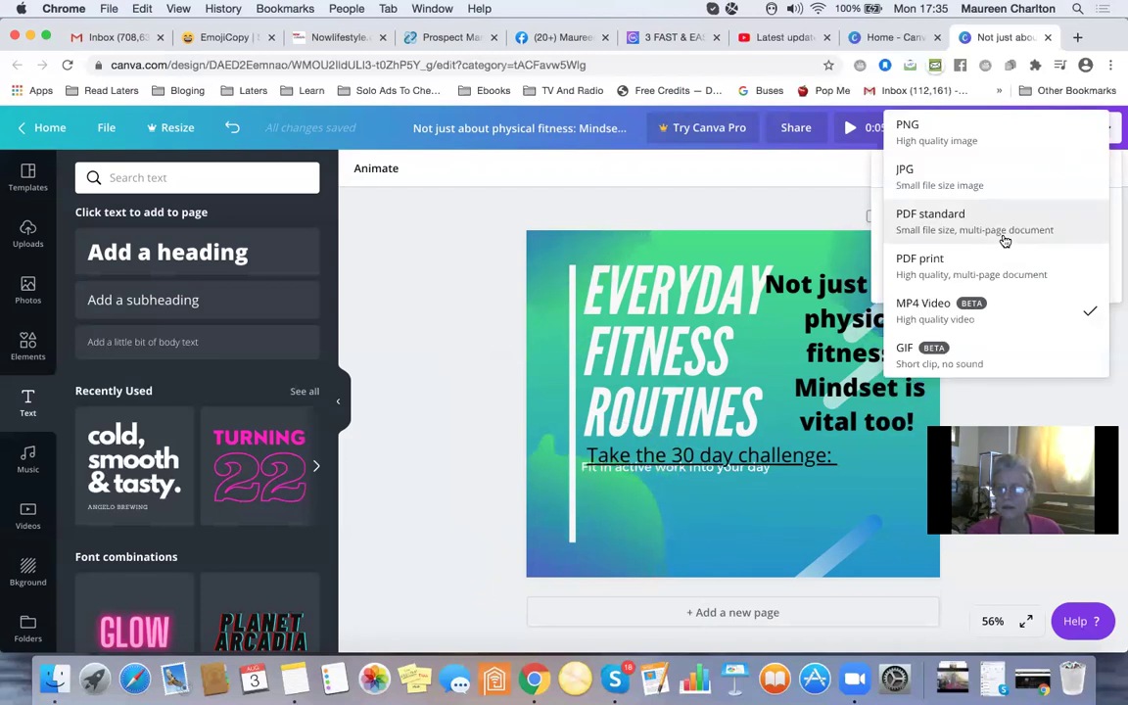
pyautogui.click(948, 189)
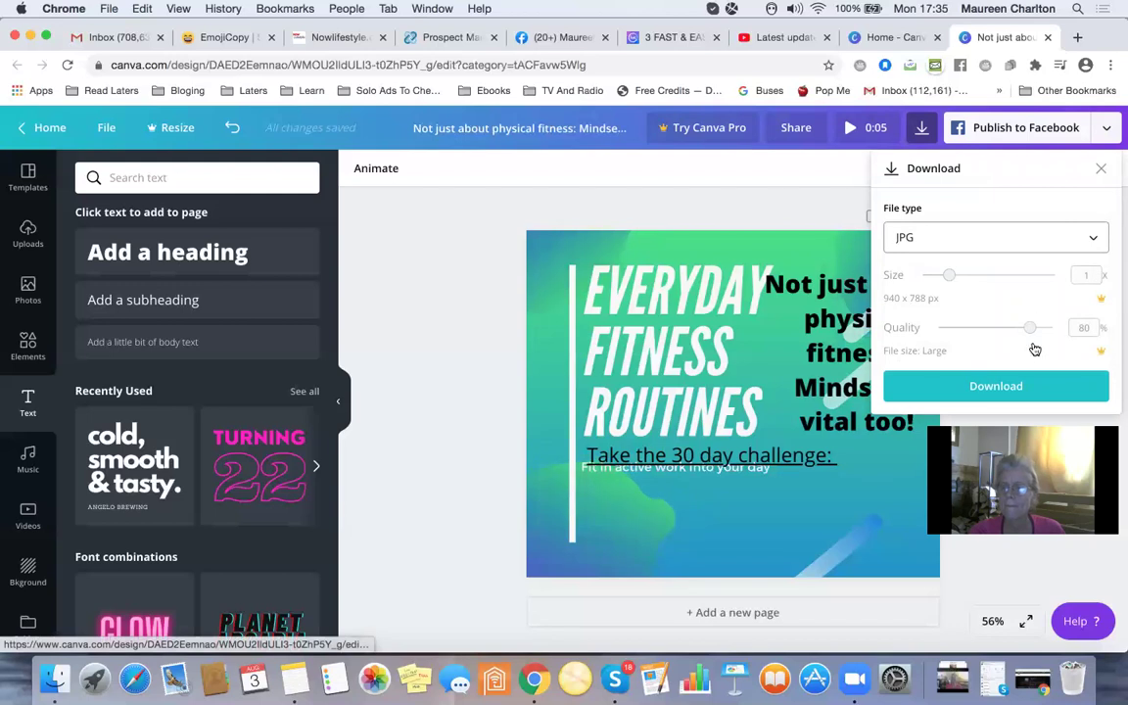
pyautogui.click(1001, 386)
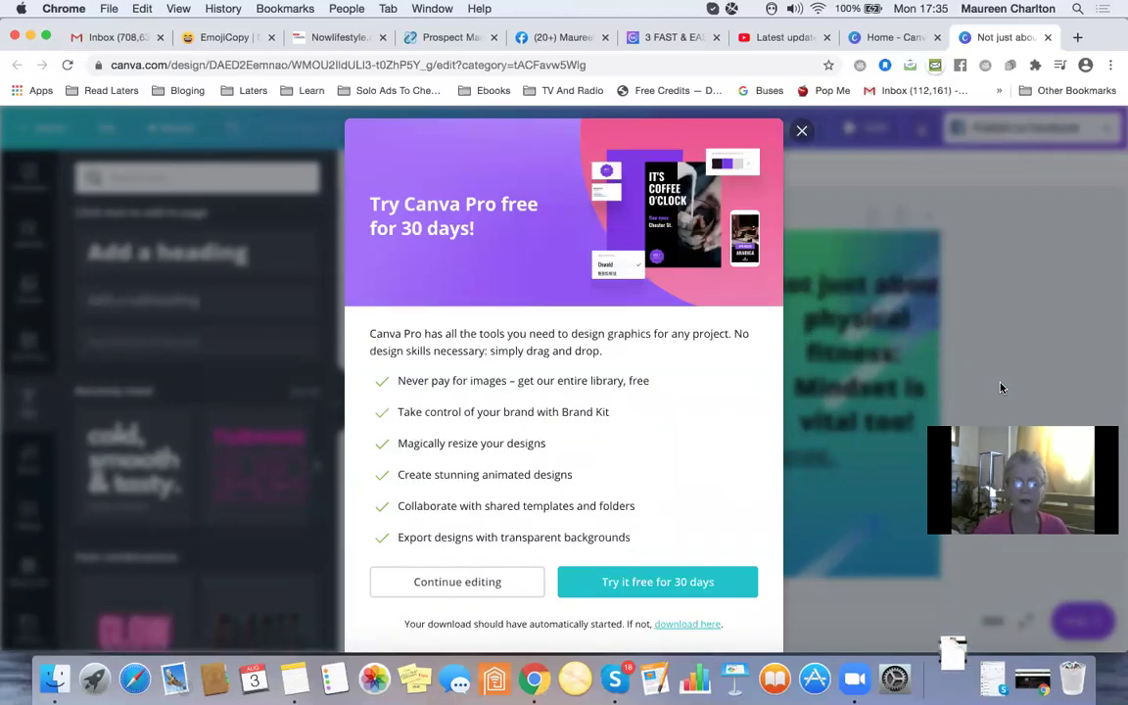
pyautogui.click(516, 585)
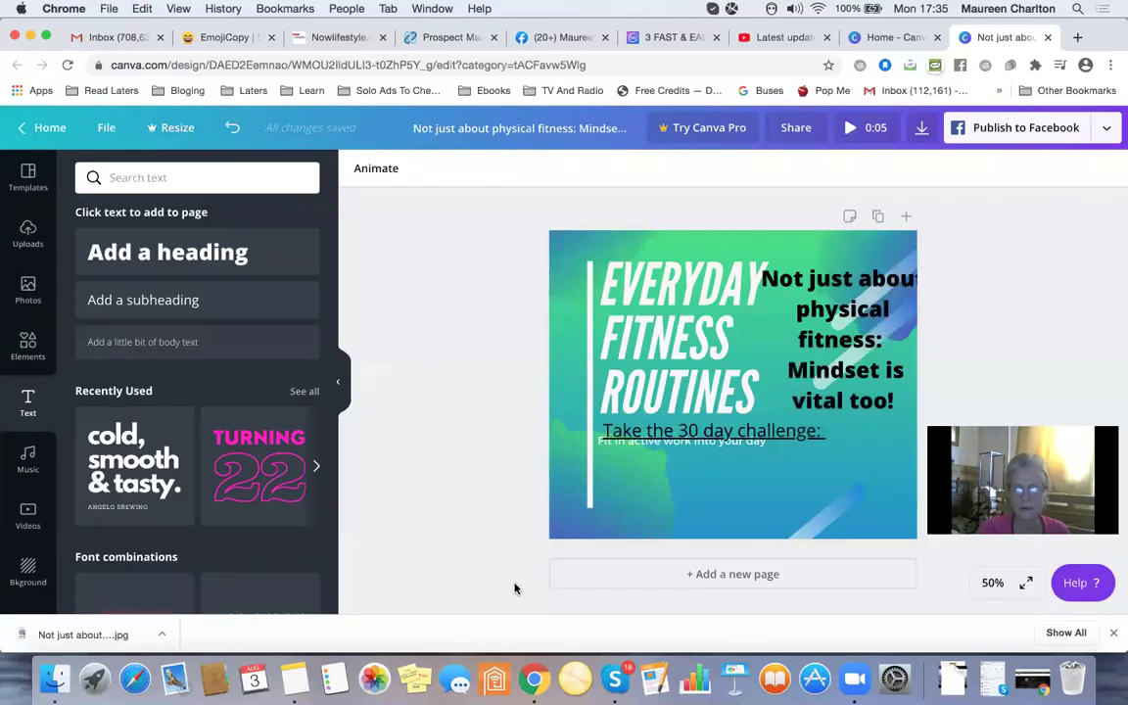
# - View the downloaded fitness JPG in Preview, reveal it in Finder, then close both
pyautogui.click(84, 634)
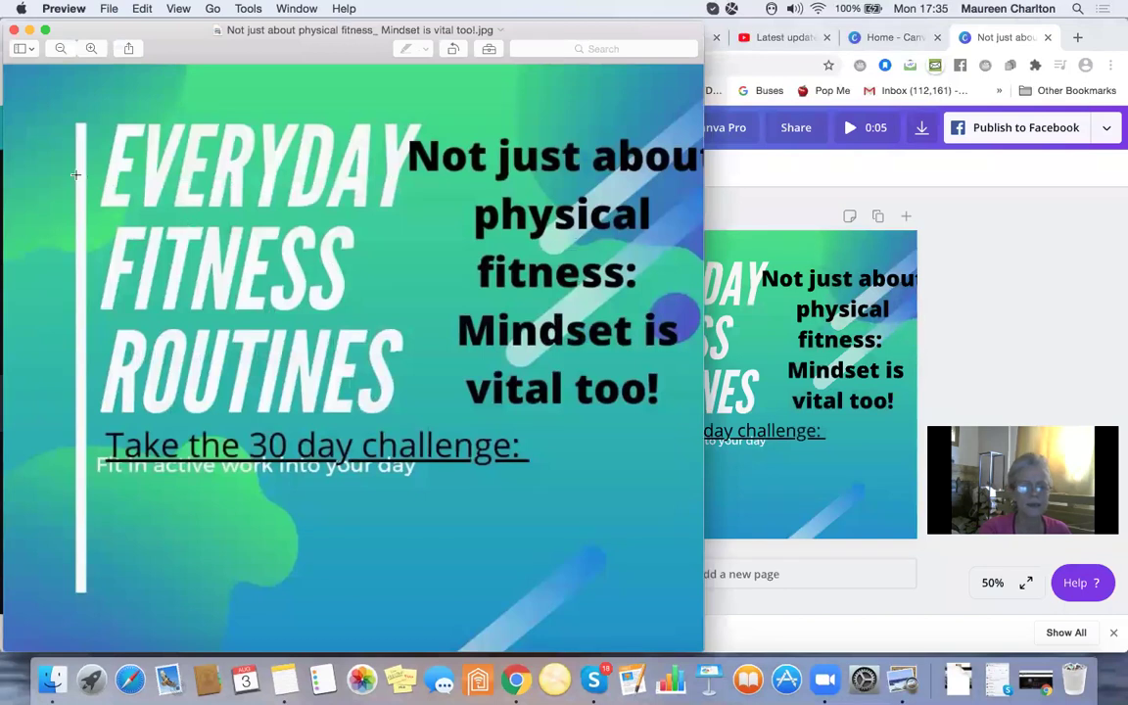
pyautogui.click(14, 30)
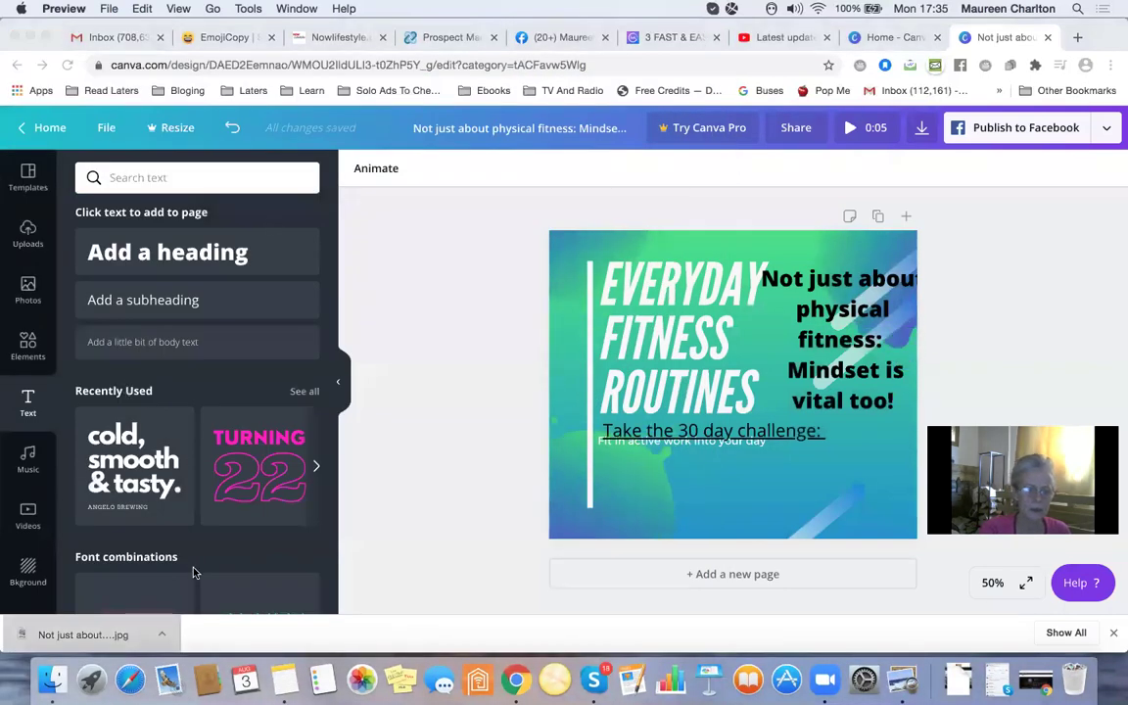
pyautogui.click(162, 635)
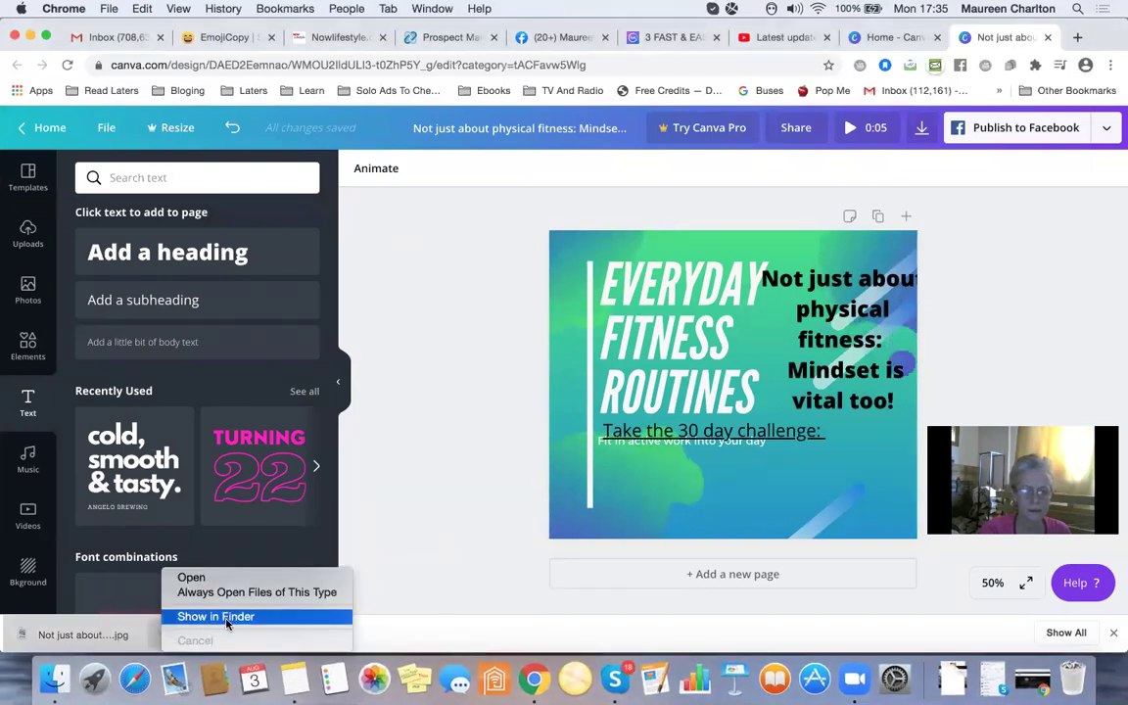
pyautogui.click(227, 613)
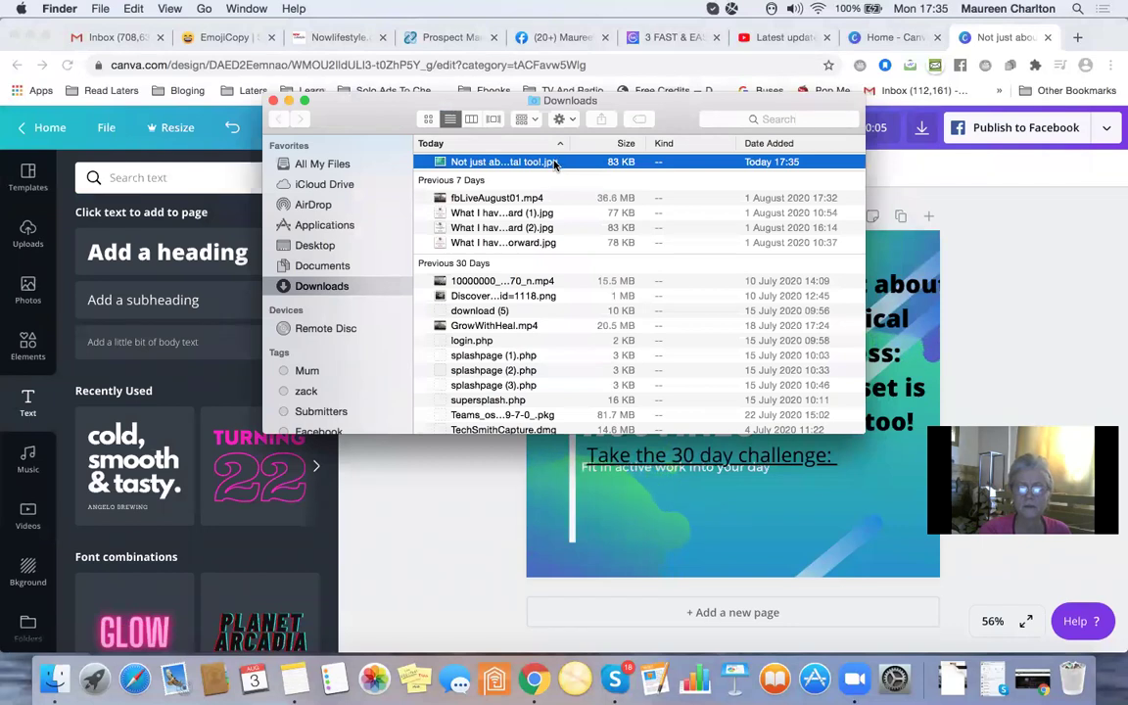
pyautogui.doubleClick(555, 163)
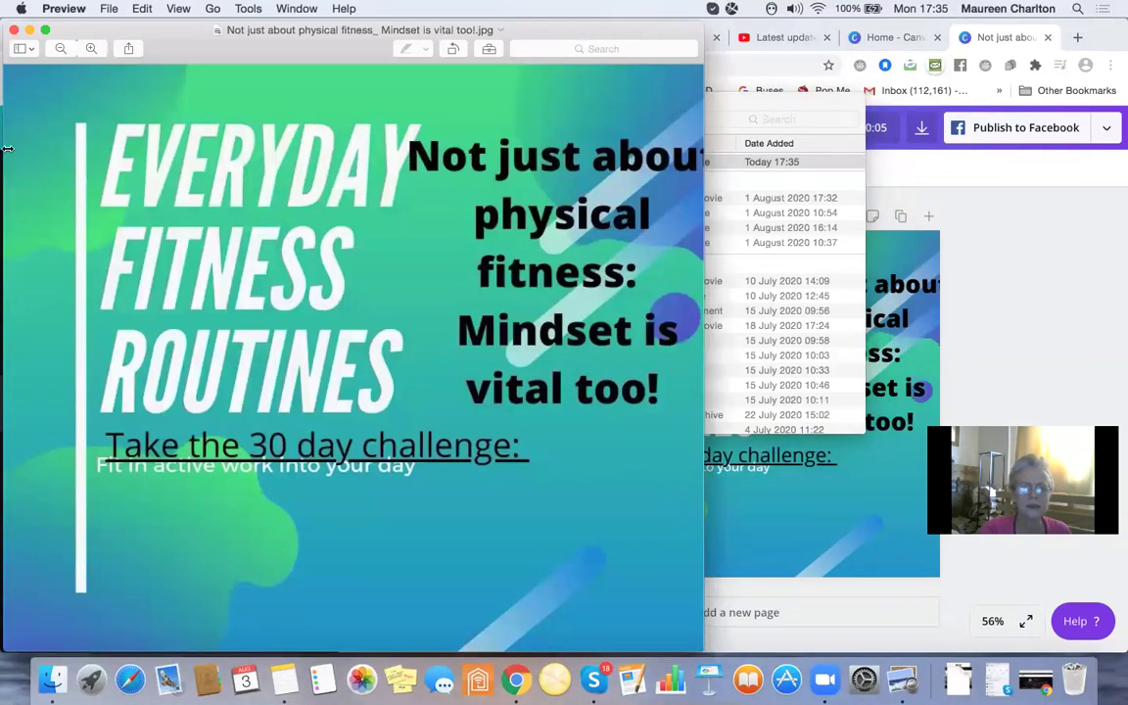
pyautogui.click(13, 31)
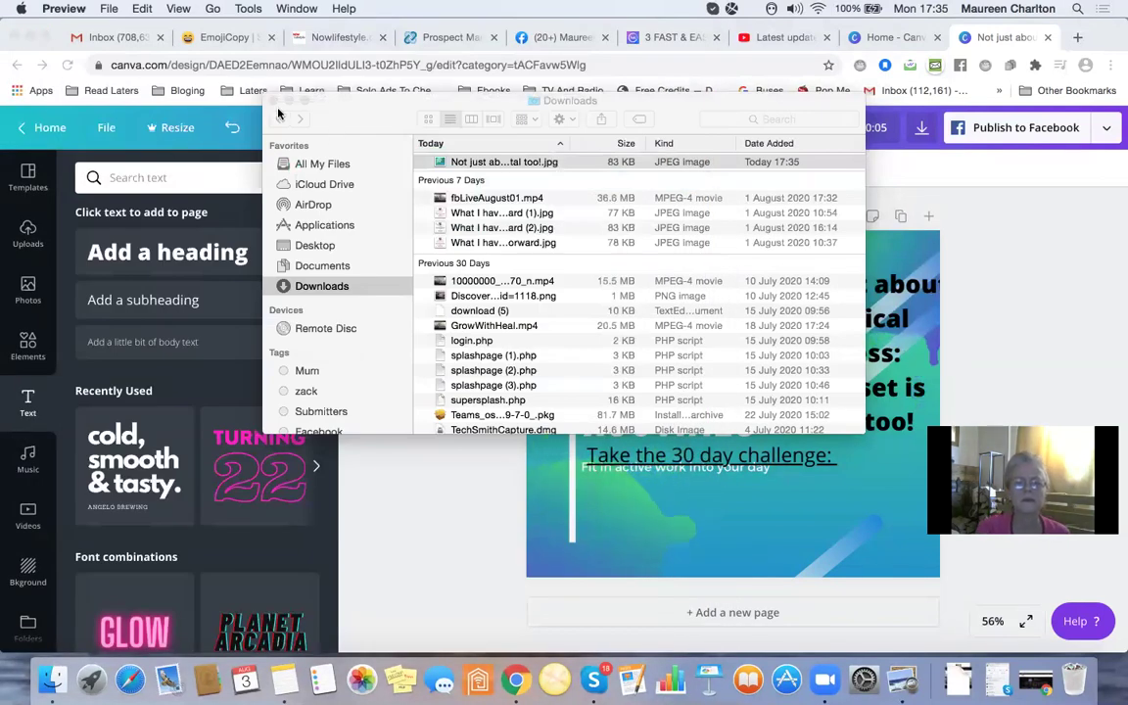
pyautogui.click(275, 100)
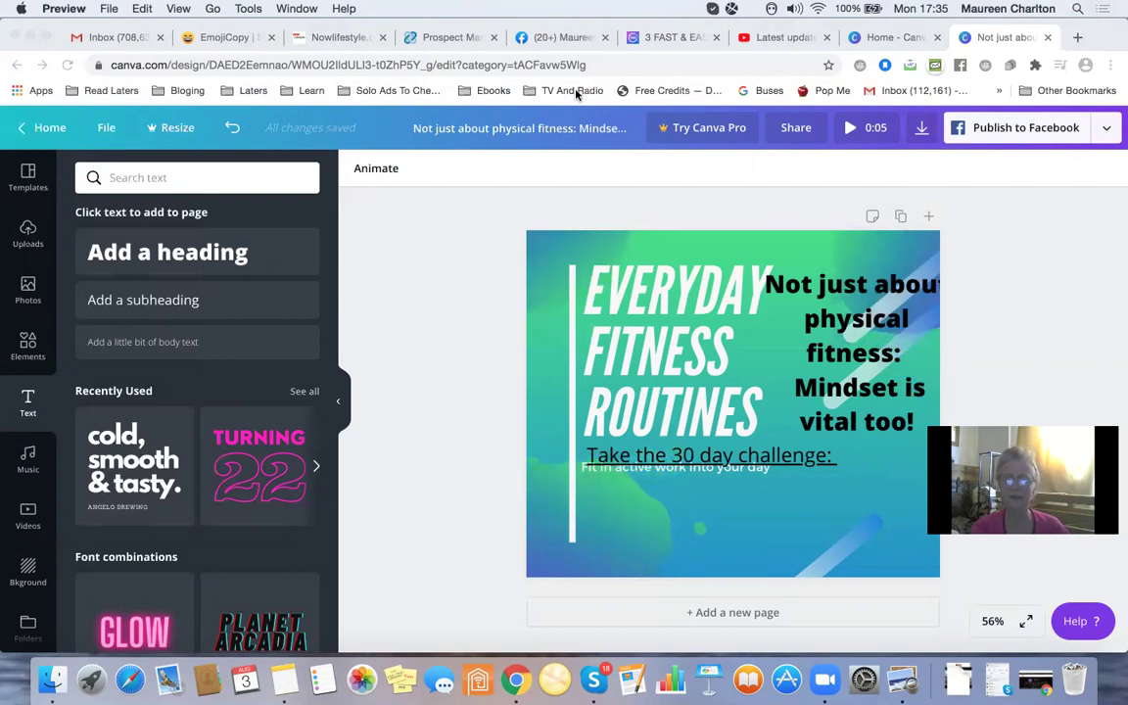
# - Write a group post 'Up for a challenge ????' plus the mindset line, pasting the copied link below
pyautogui.click(588, 45)
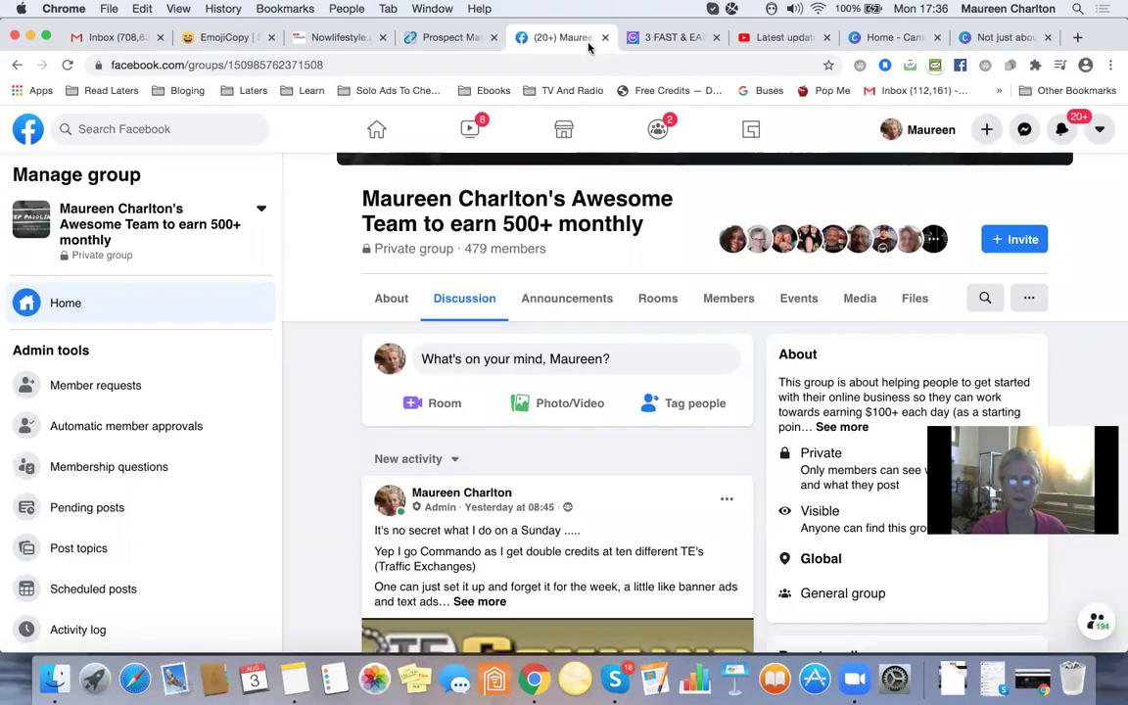
pyautogui.click(564, 364)
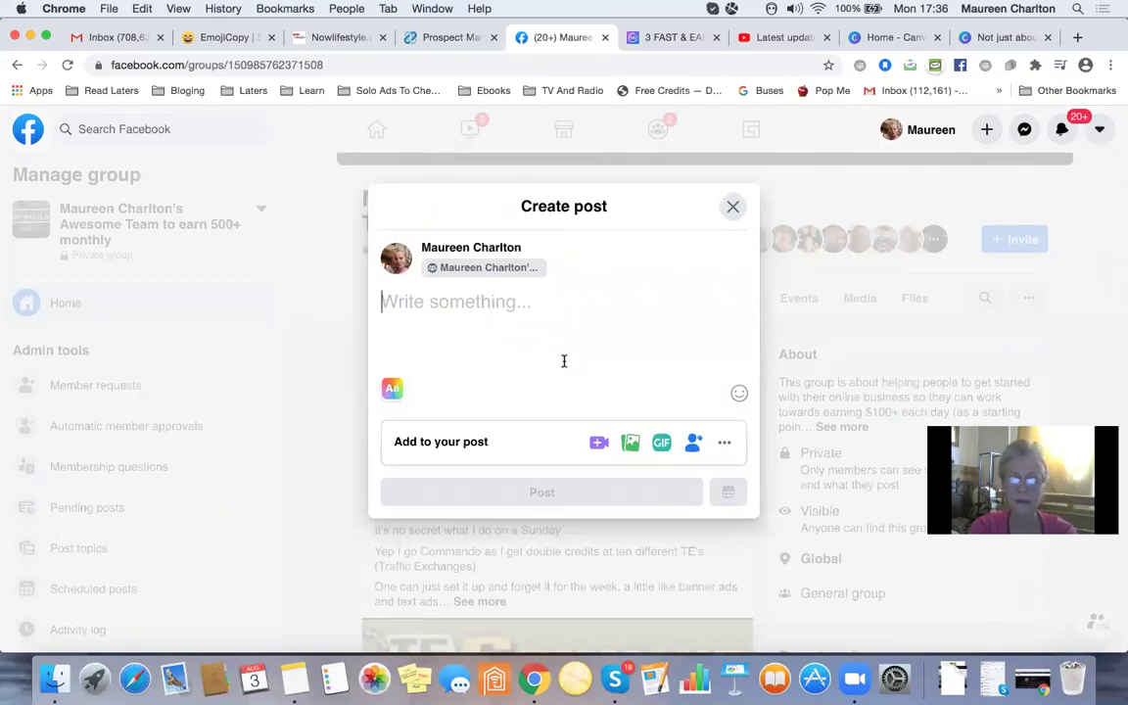
pyautogui.write('Up f')
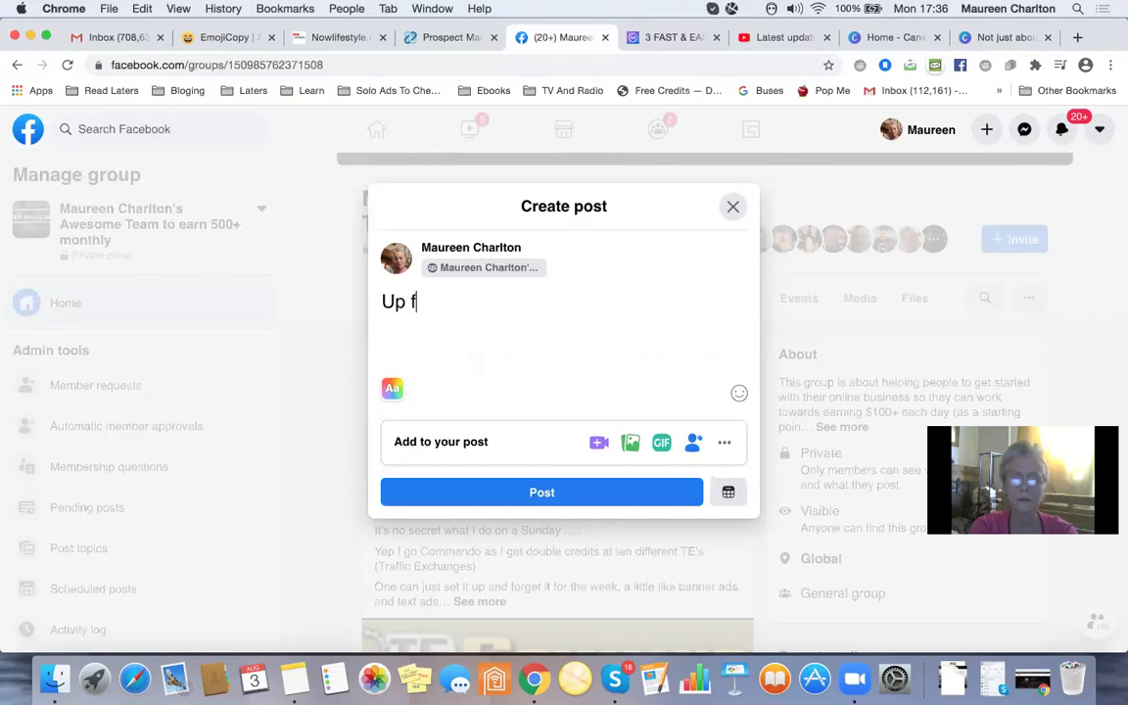
pyautogui.write('or a ch')
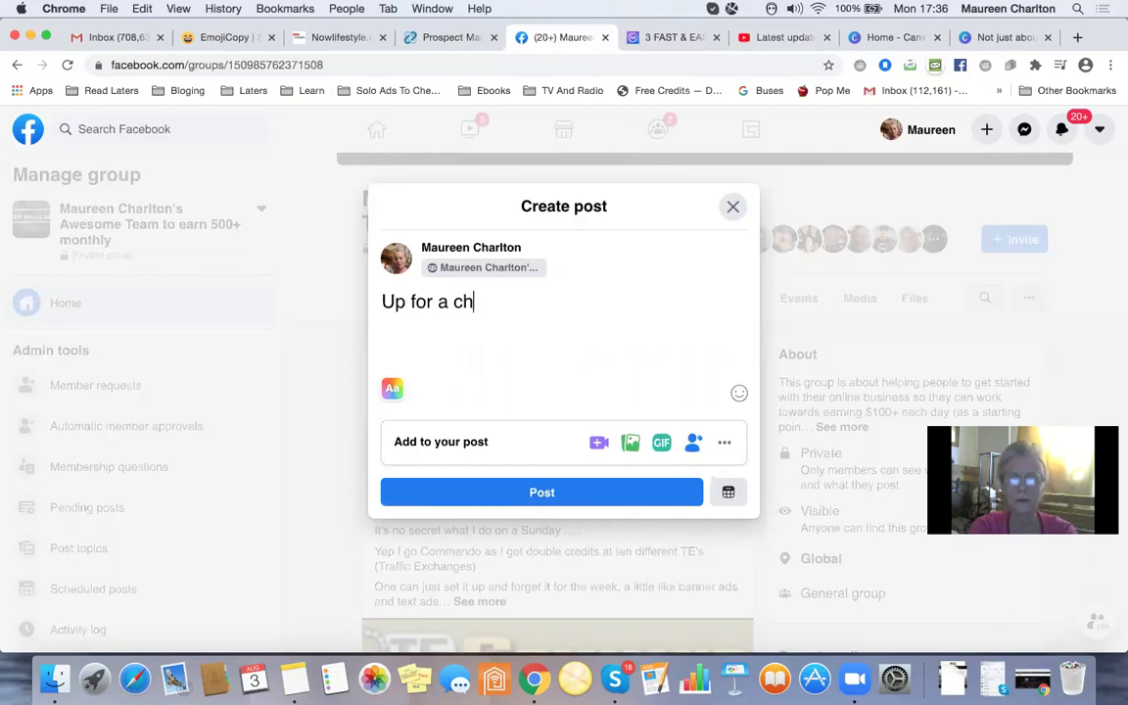
pyautogui.write('allenge ')
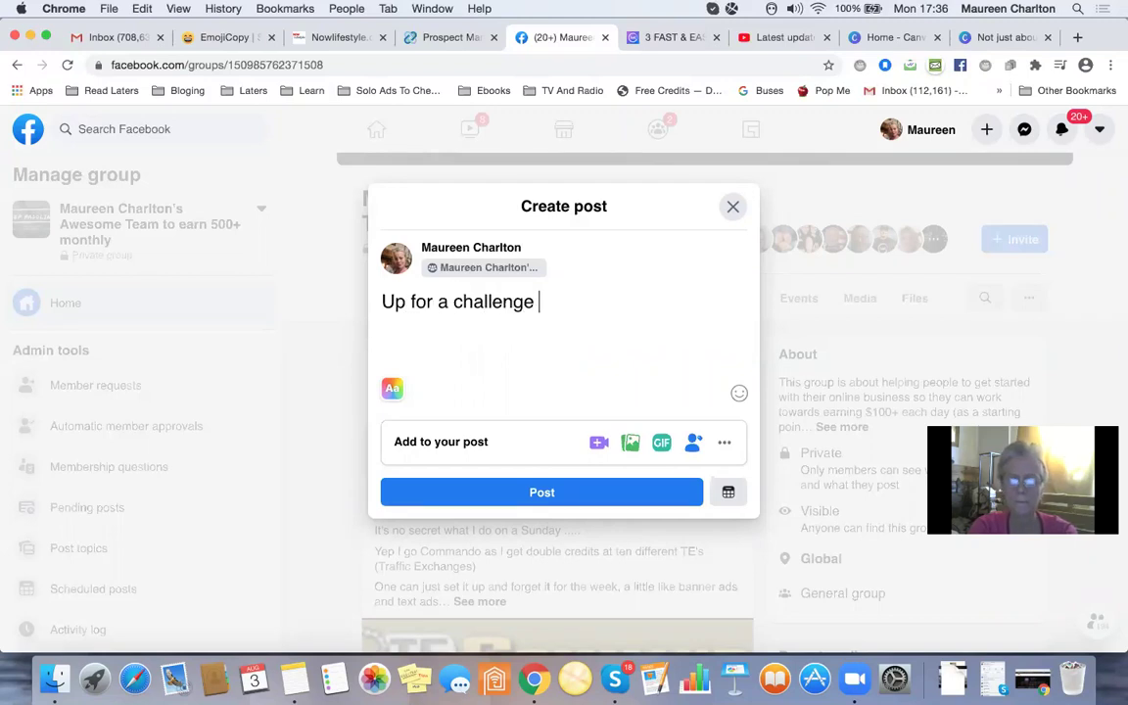
pyautogui.write('????')
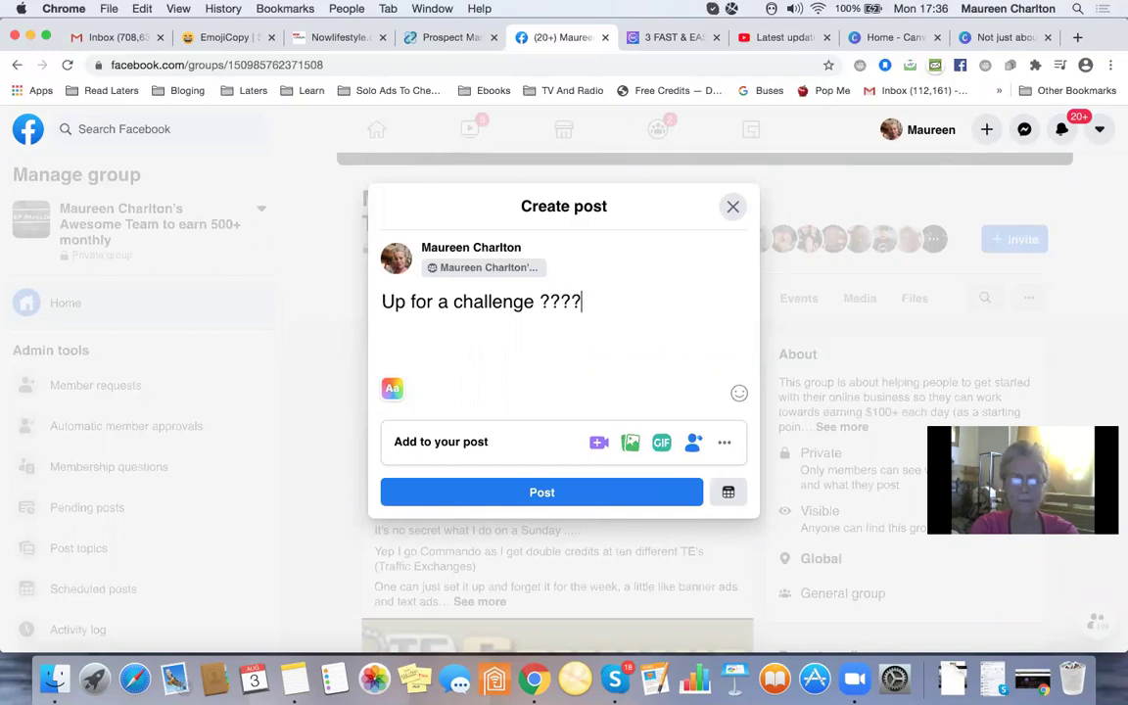
pyautogui.press('Return')
pyautogui.press('Return')
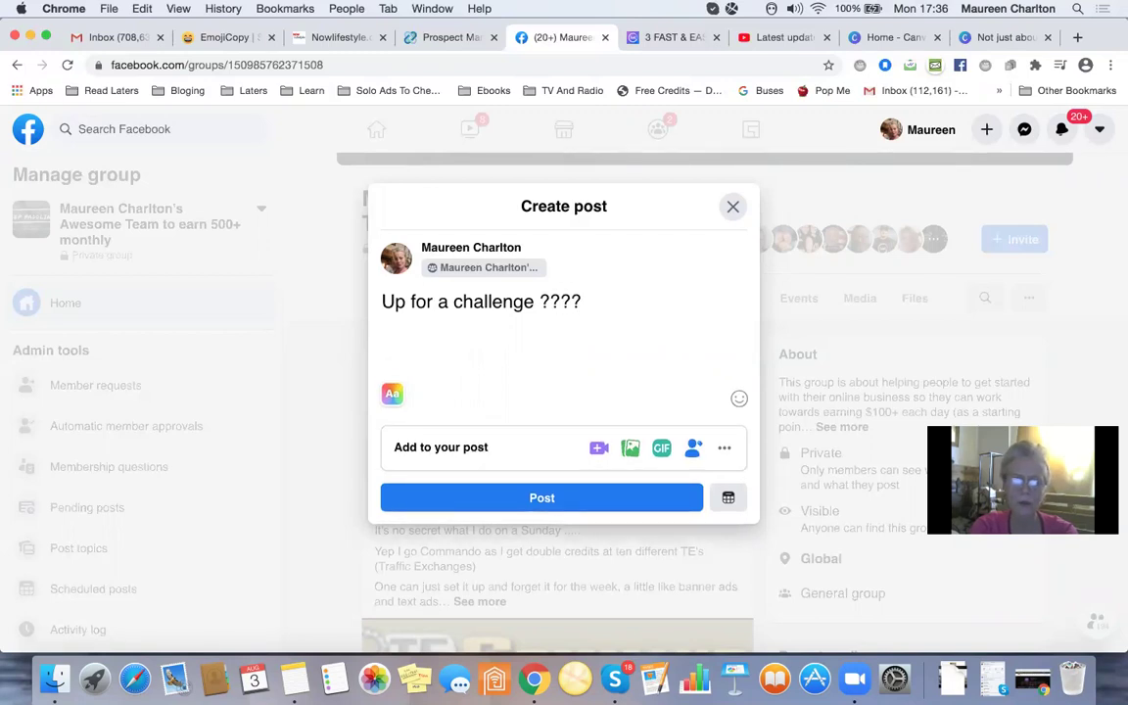
pyautogui.write('Nonot p')
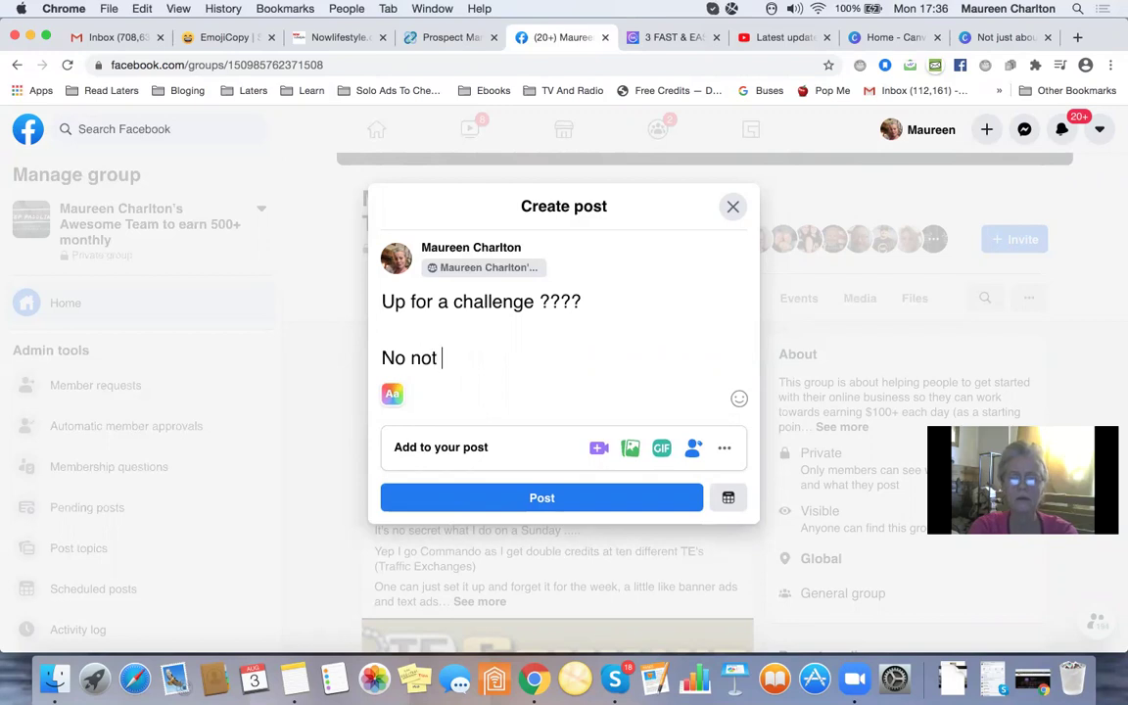
pyautogui.write('hysi')
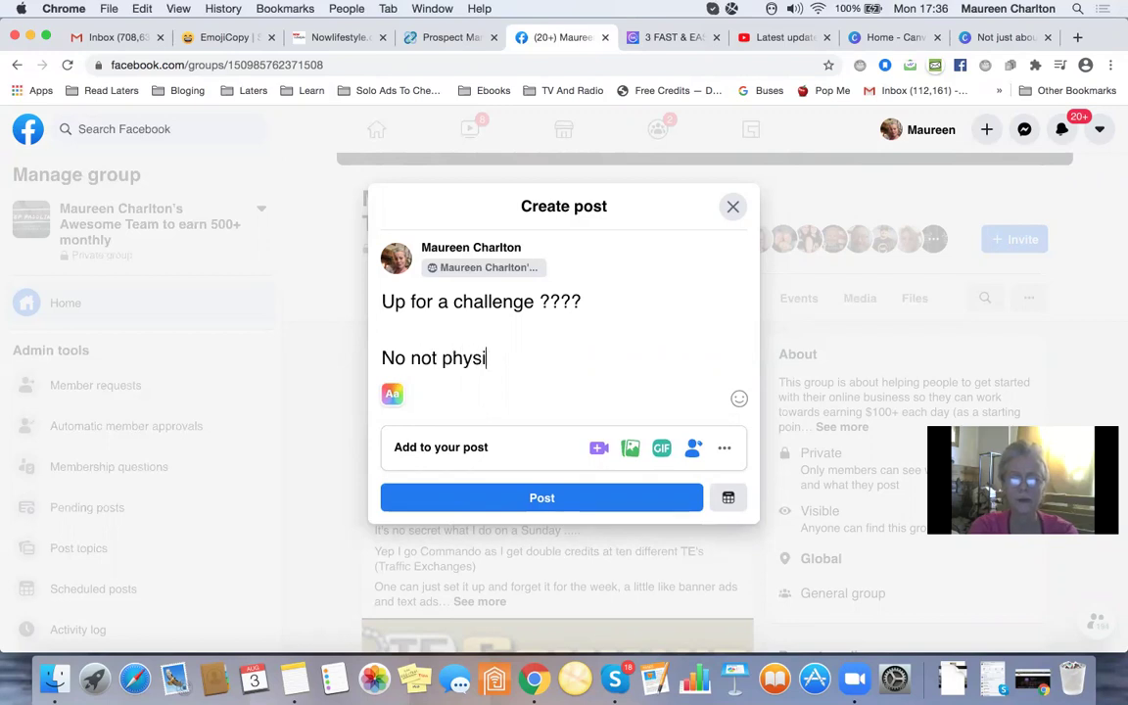
pyautogui.write('cal fitn')
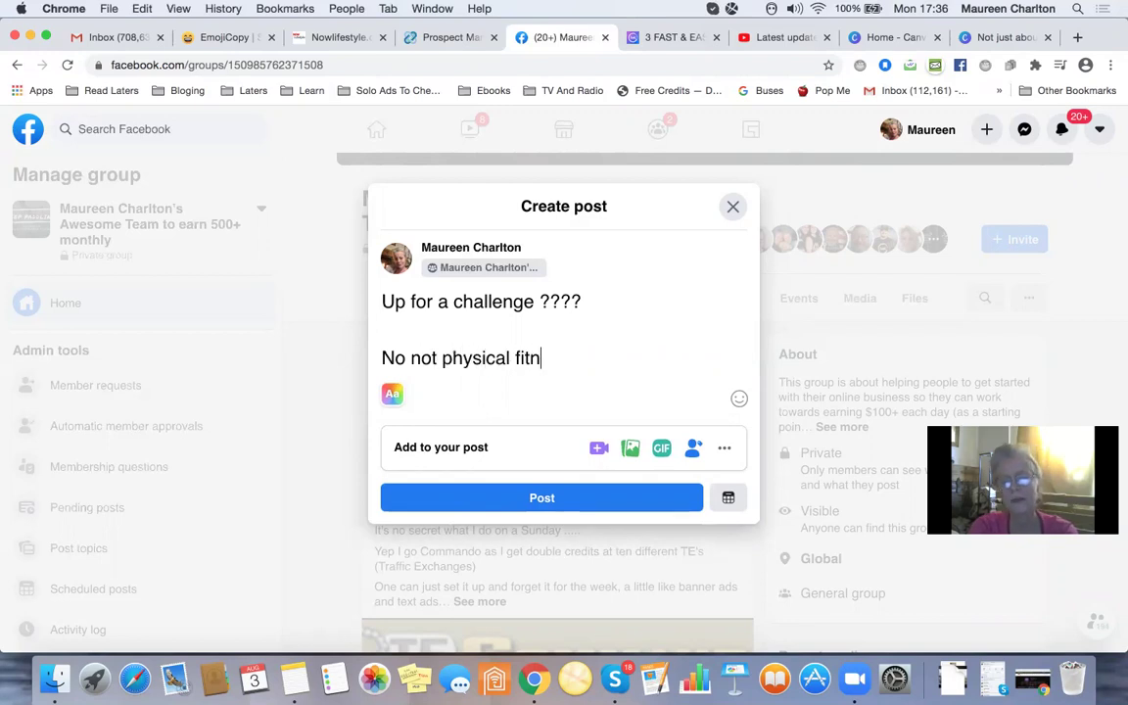
pyautogui.write('ess today')
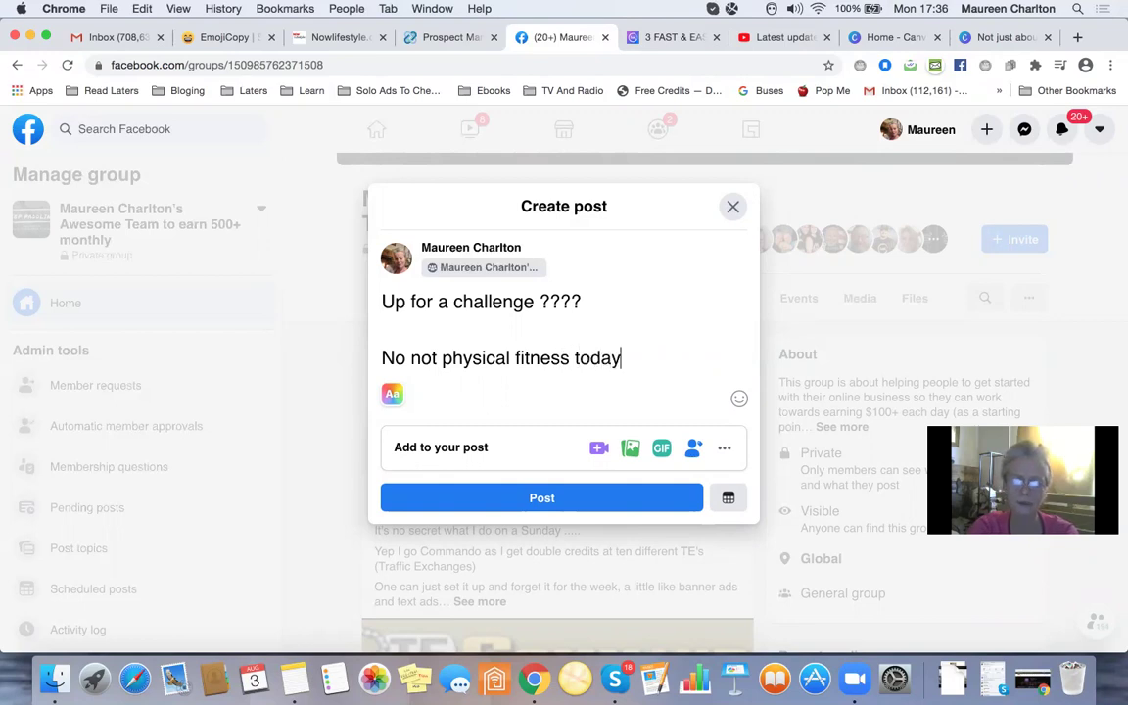
pyautogui.write(', although o')
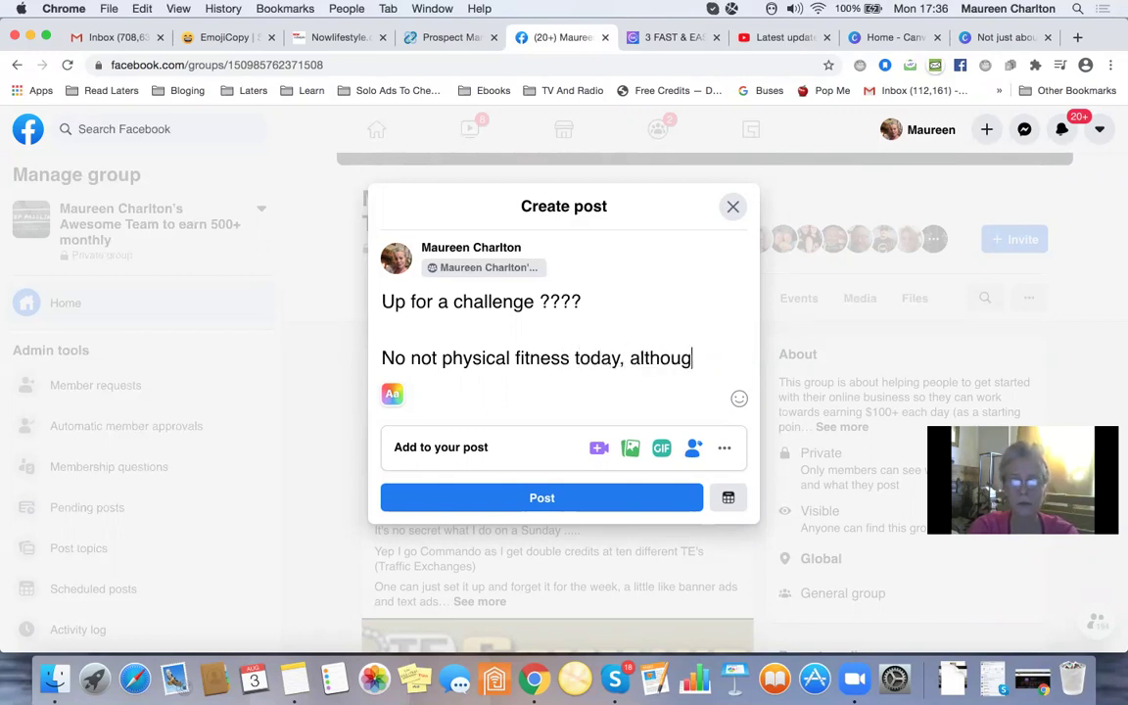
pyautogui.write('ne ')
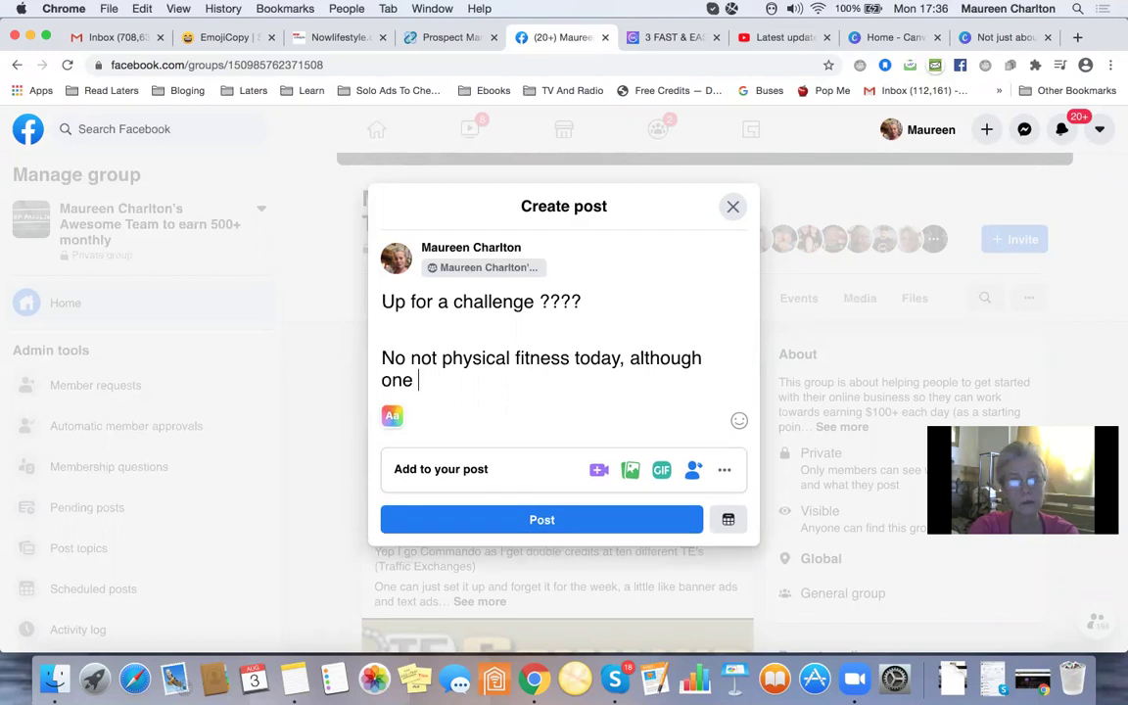
pyautogui.write('should... to')
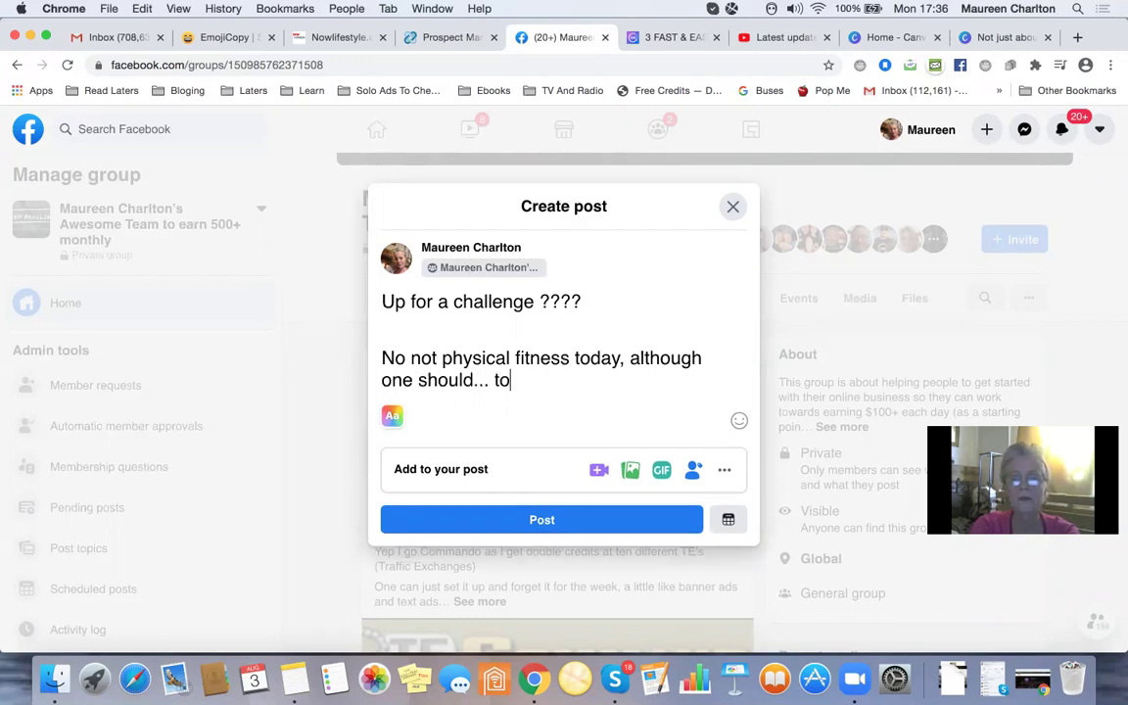
pyautogui.write('day is about mindset!!')
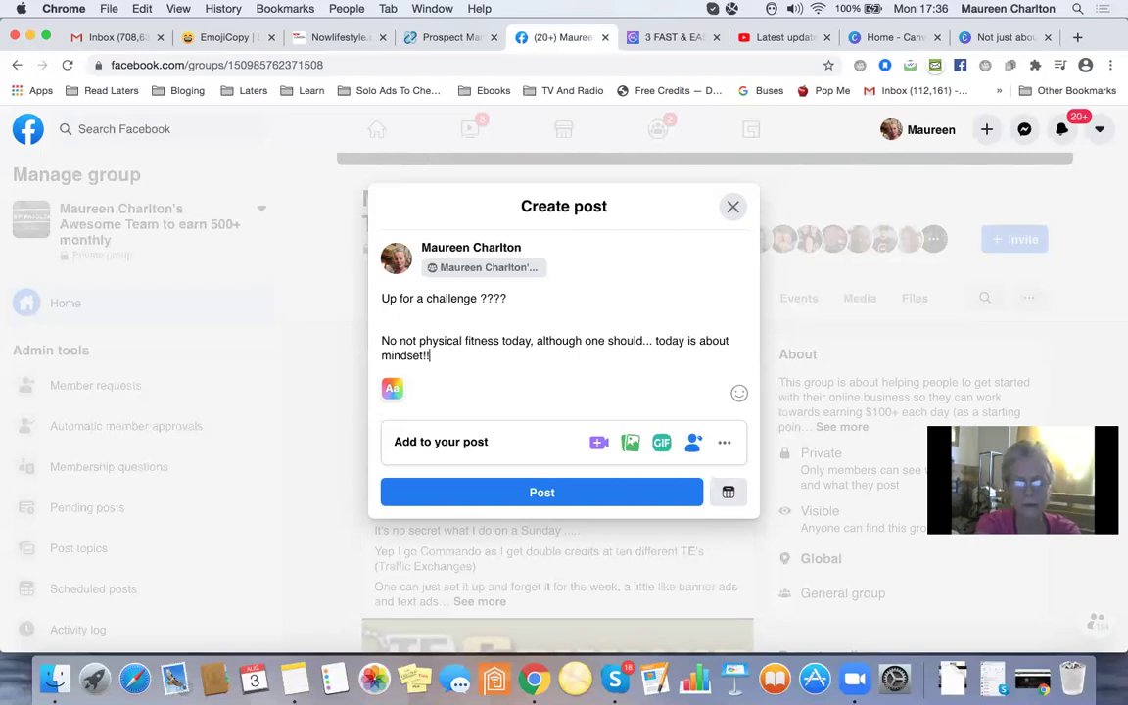
pyautogui.press('Return')
pyautogui.press('Return')
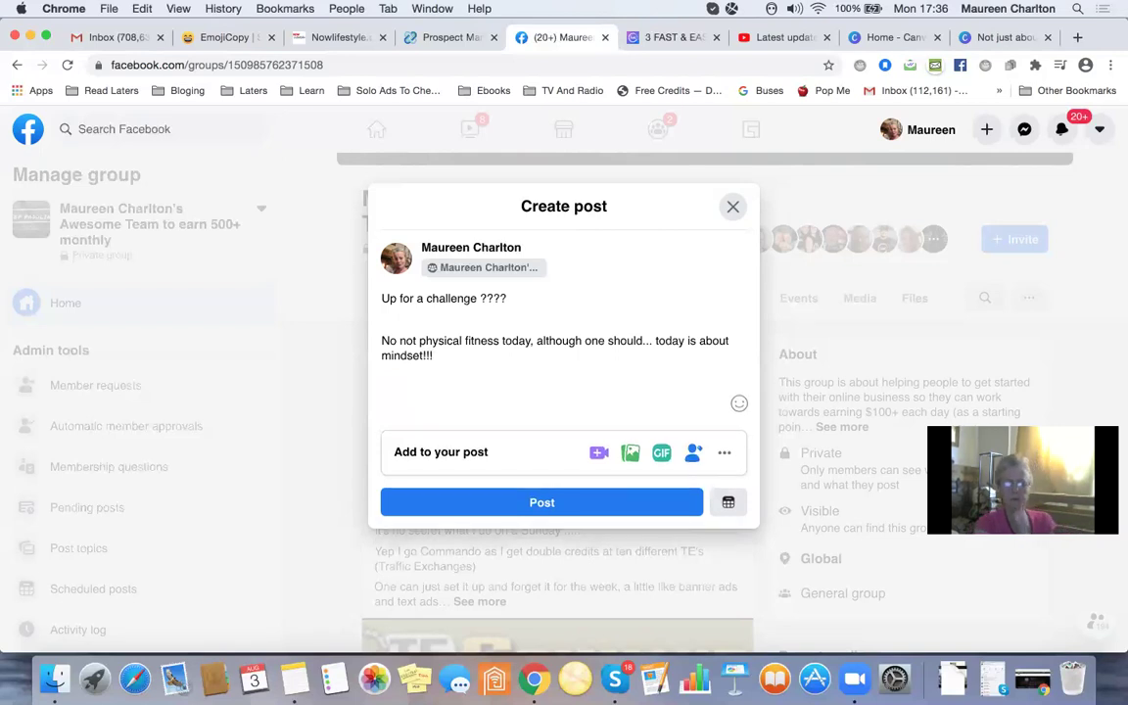
pyautogui.write('https://www.google.com/url?q=https://www.youtube.com/watch?v%3DEFhkdzj-x80%26t%3D200s&sa=D&source=calendar&usd=2&usg=AOvVaw2SZFfMFySsErALtrjT7Ov7')
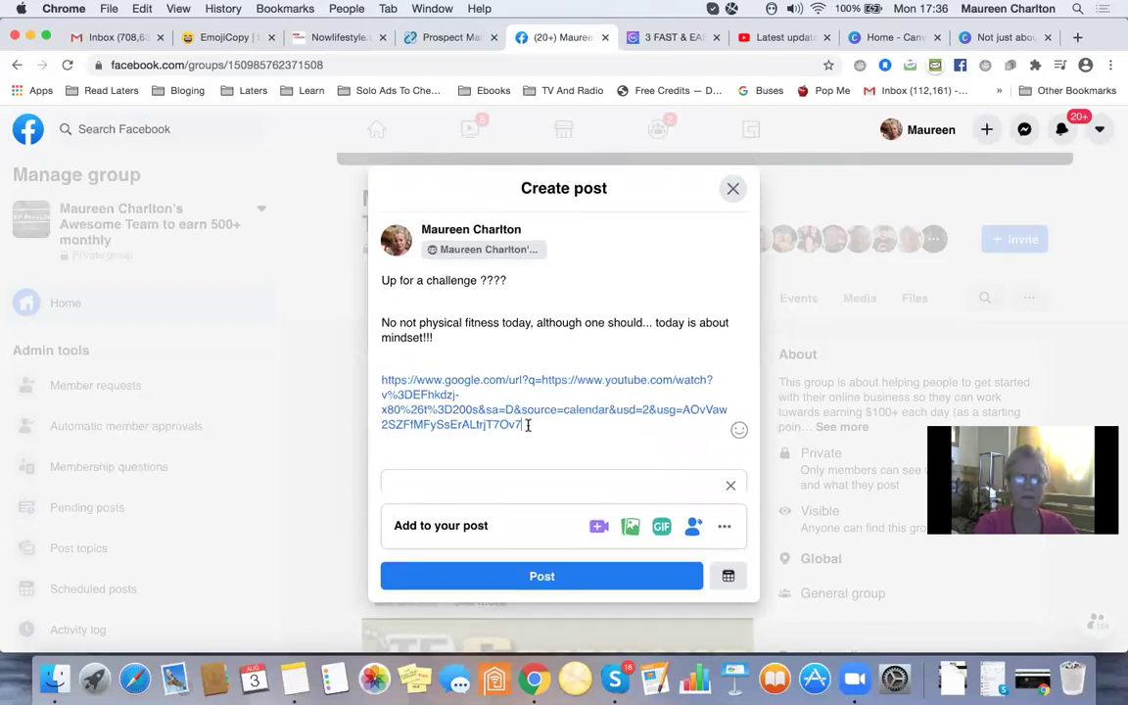
# - Delete the pasted URL and its empty line, and remove the video link preview
pyautogui.moveTo(528, 425)
pyautogui.mouseDown()
pyautogui.moveTo(382, 395)
pyautogui.moveTo(381, 379)
pyautogui.mouseUp()
pyautogui.press('BackSpace')
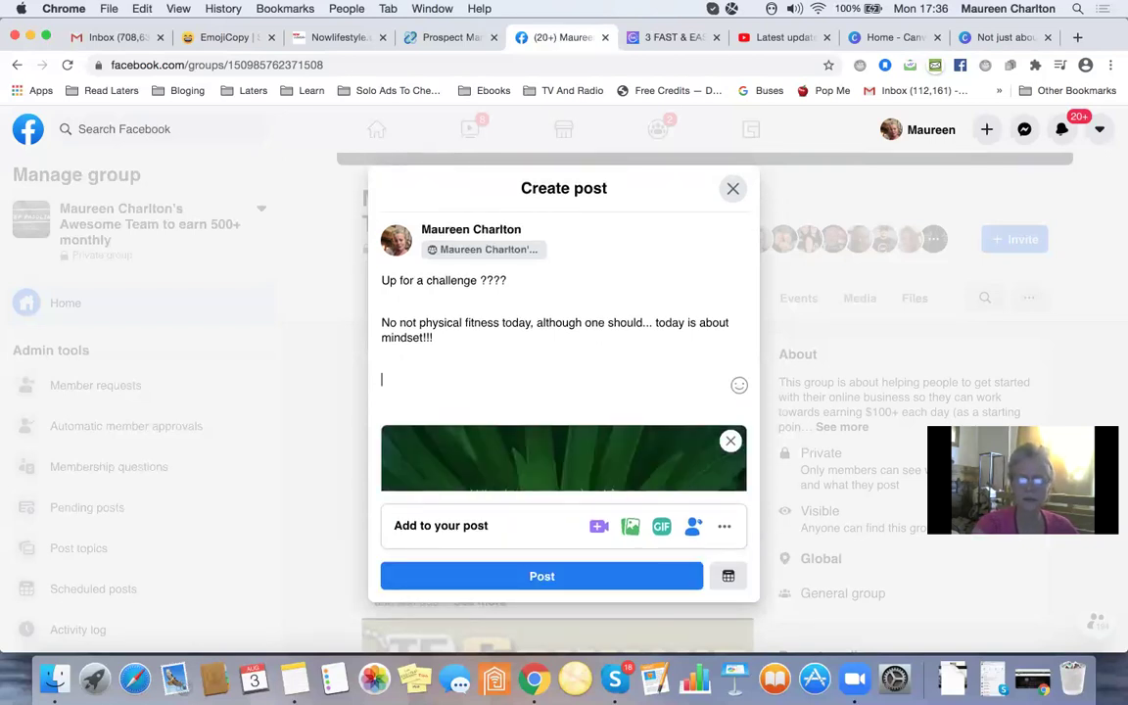
pyautogui.press('BackSpace')
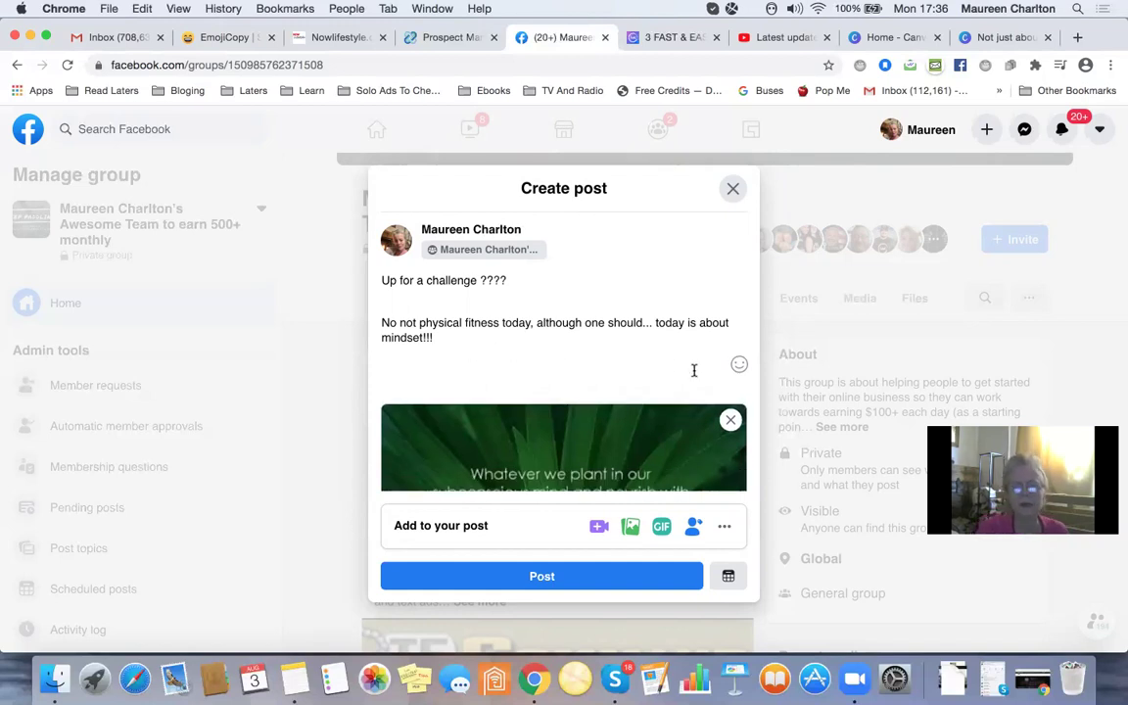
pyautogui.click(730, 420)
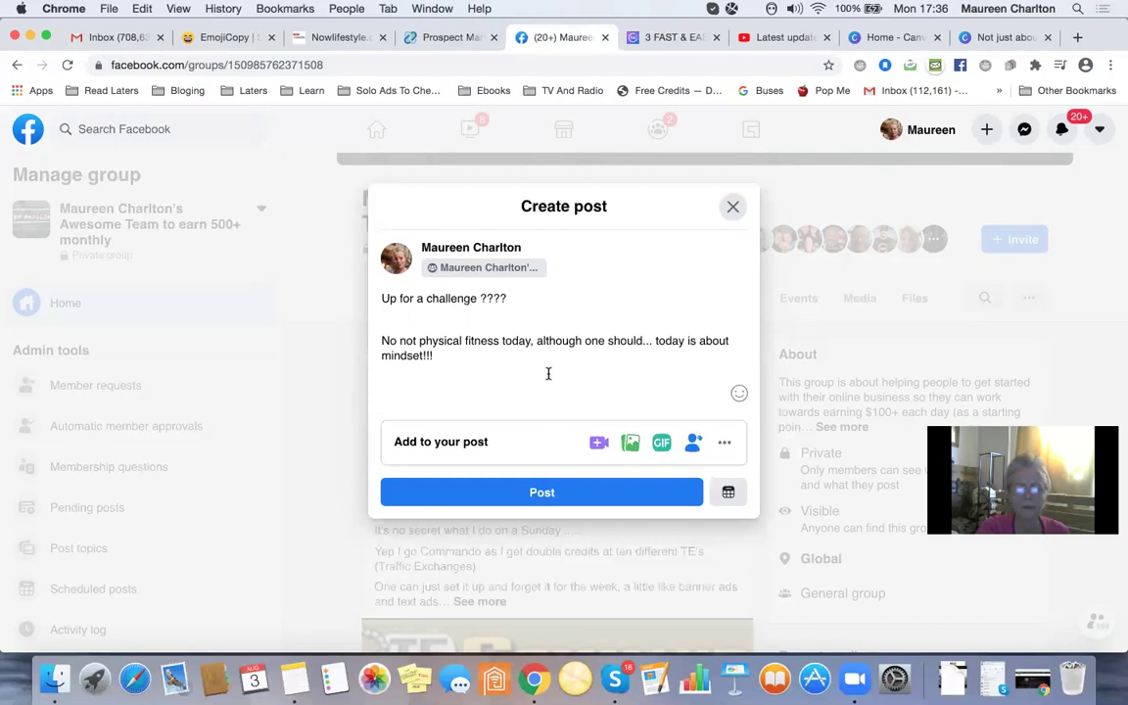
# - Attach the fitness mindset JPG from Downloads as the post's photo
pyautogui.click(630, 446)
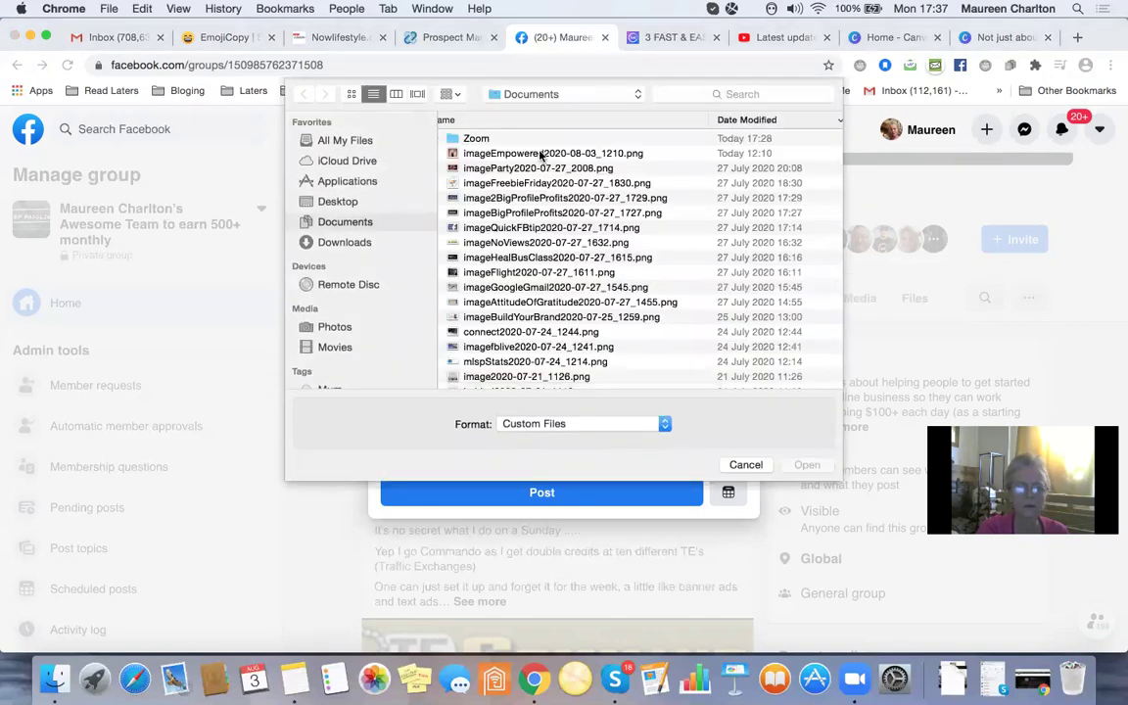
pyautogui.click(337, 245)
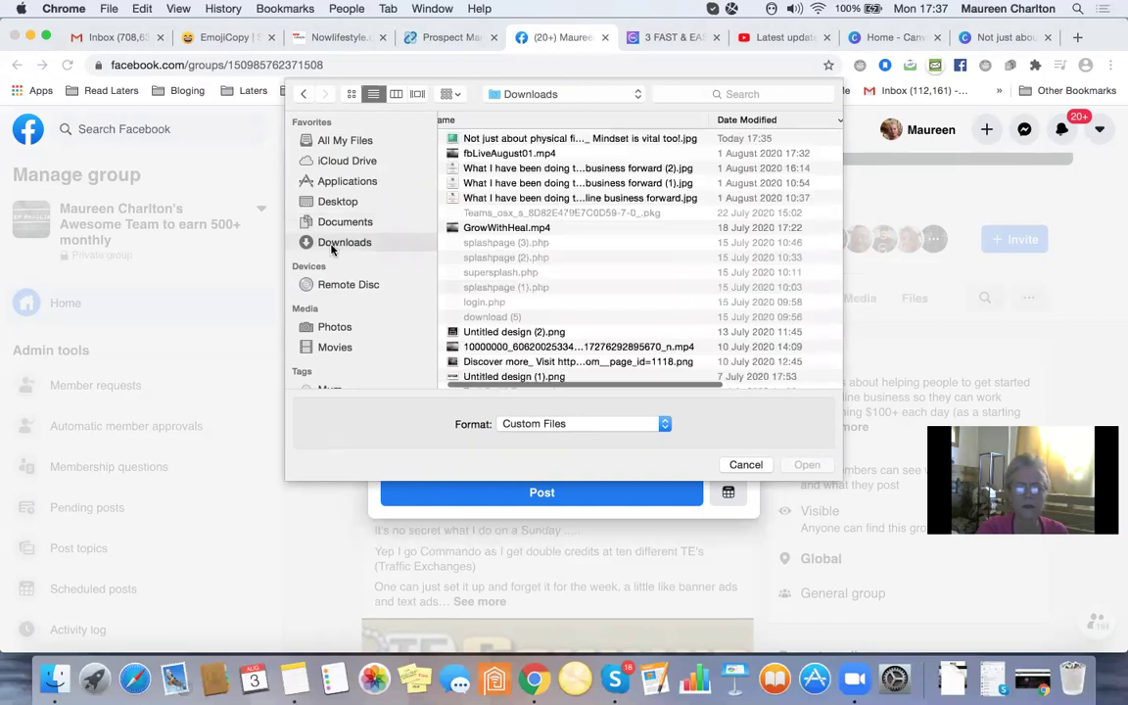
pyautogui.click(533, 142)
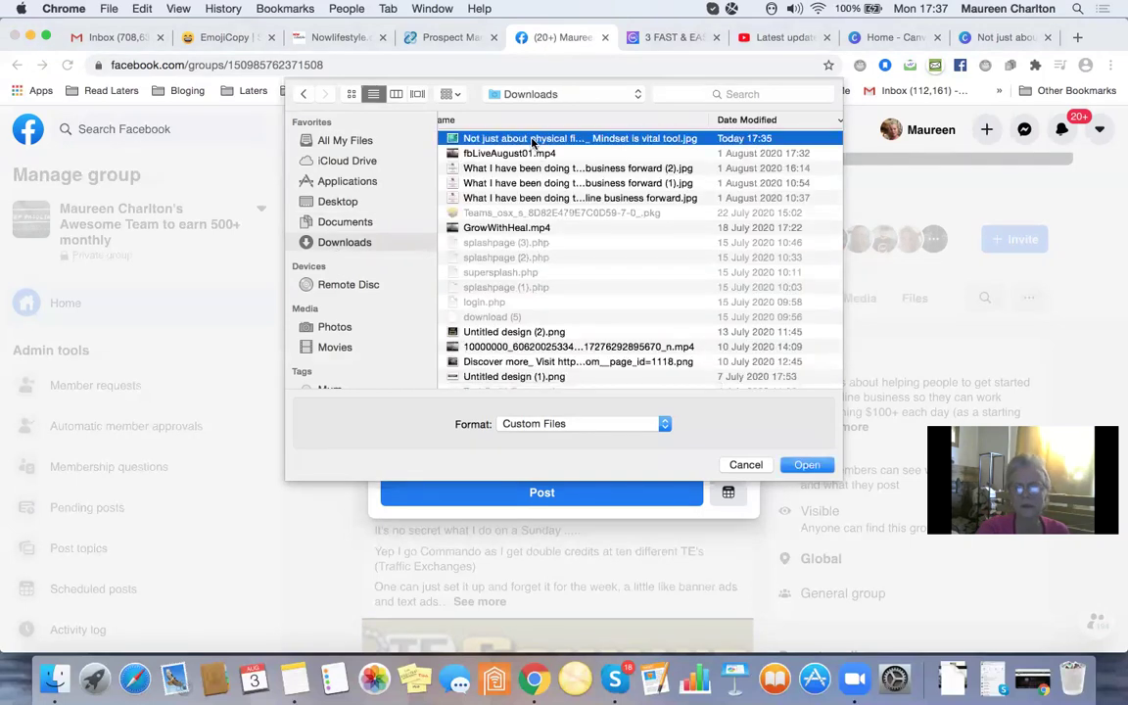
pyautogui.click(813, 460)
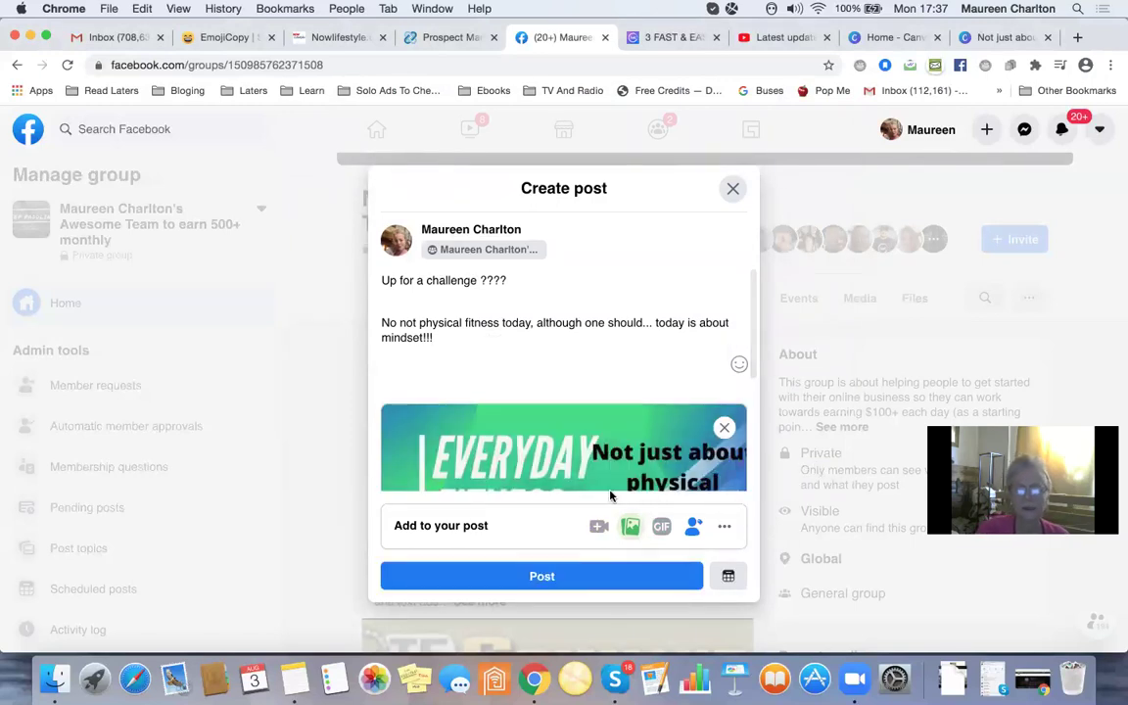
pyautogui.scroll(-3, 560, 450)
pyautogui.scroll(-2, 560, 450)
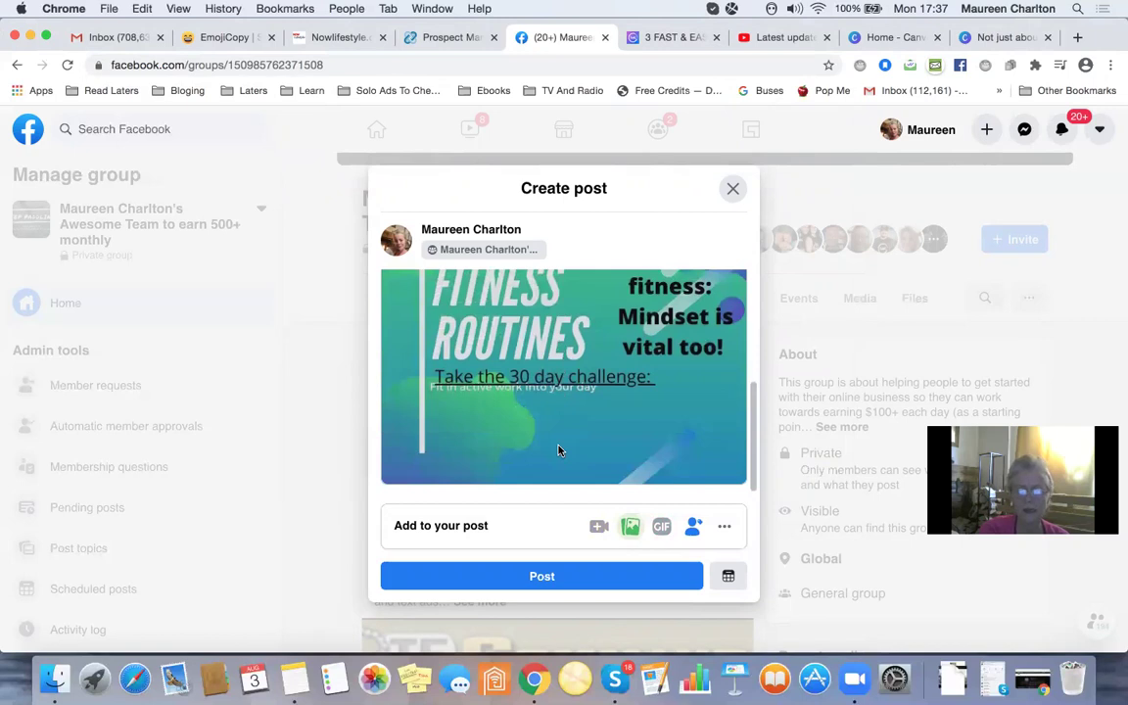
pyautogui.scroll(5, 560, 451)
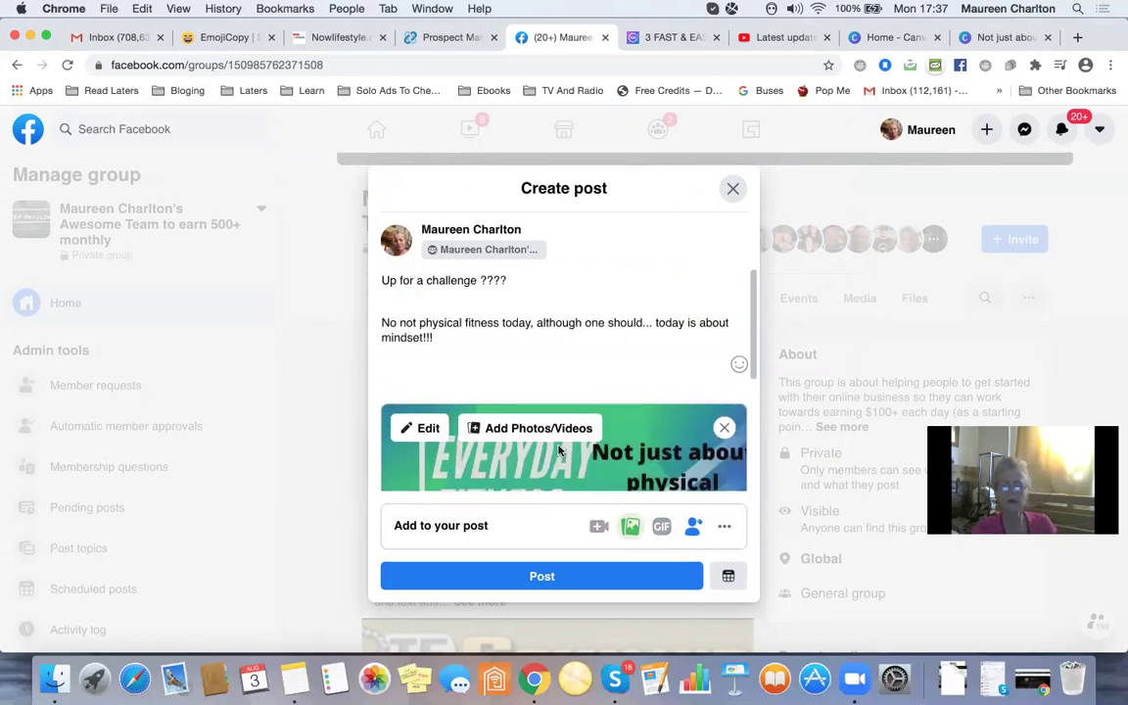
# - Schedule the group post for 4 August 2020 at 08:15
pyautogui.click(729, 576)
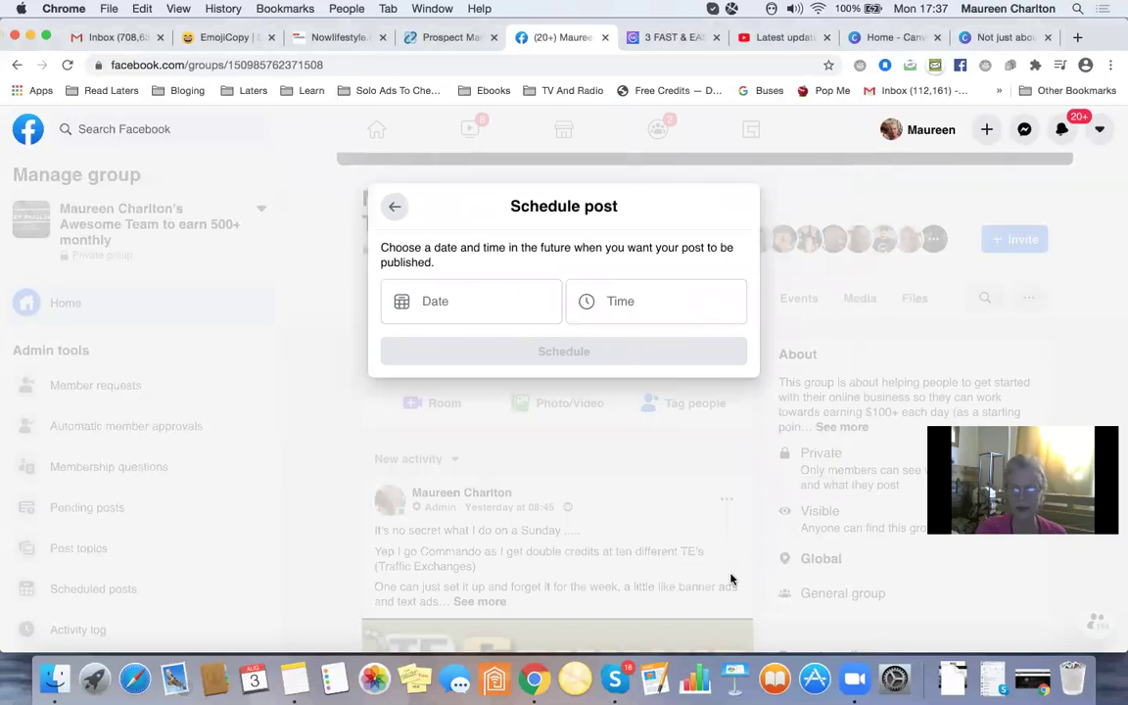
pyautogui.click(470, 306)
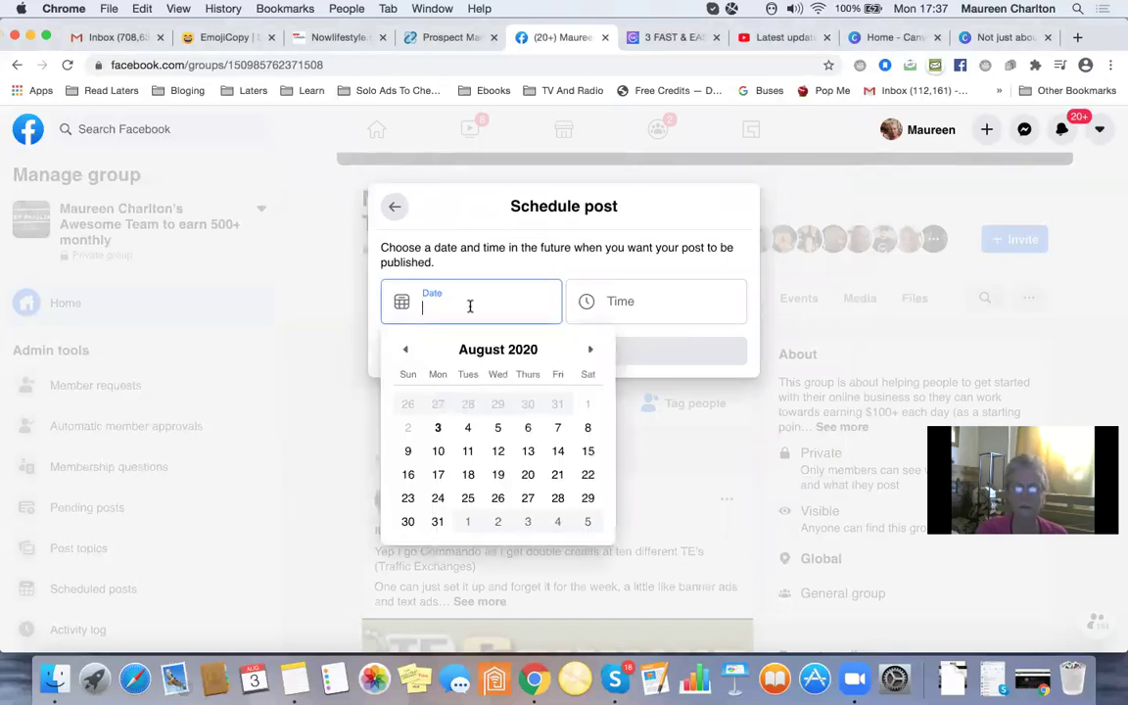
pyautogui.click(468, 428)
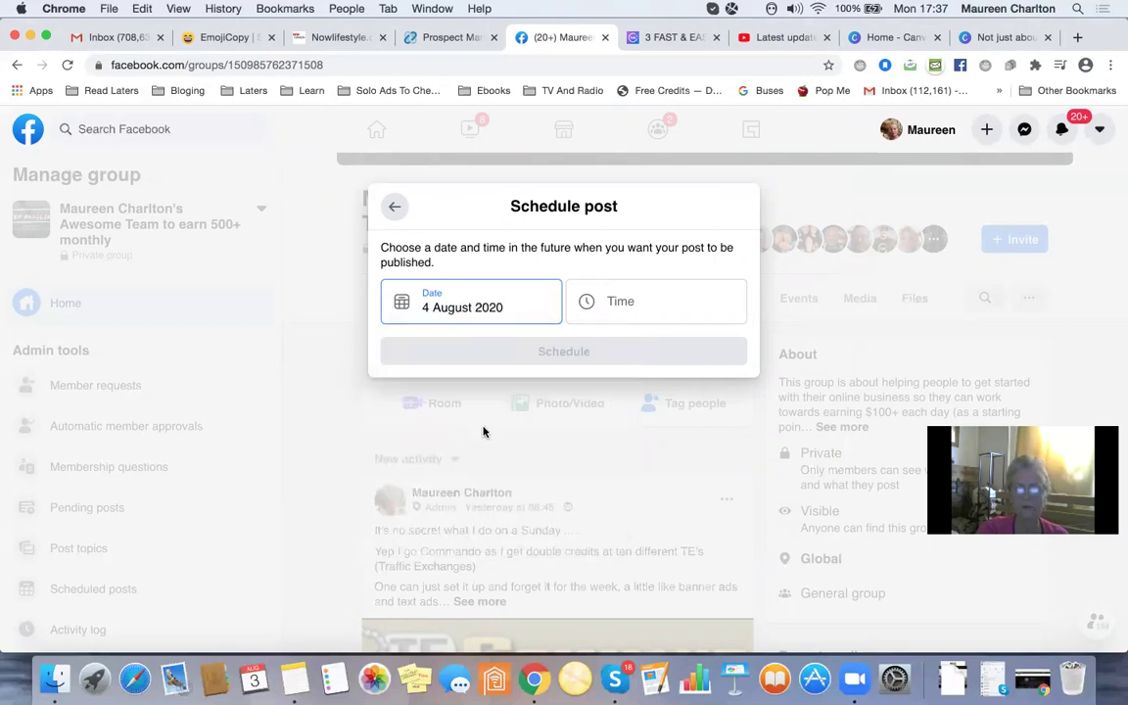
pyautogui.click(671, 301)
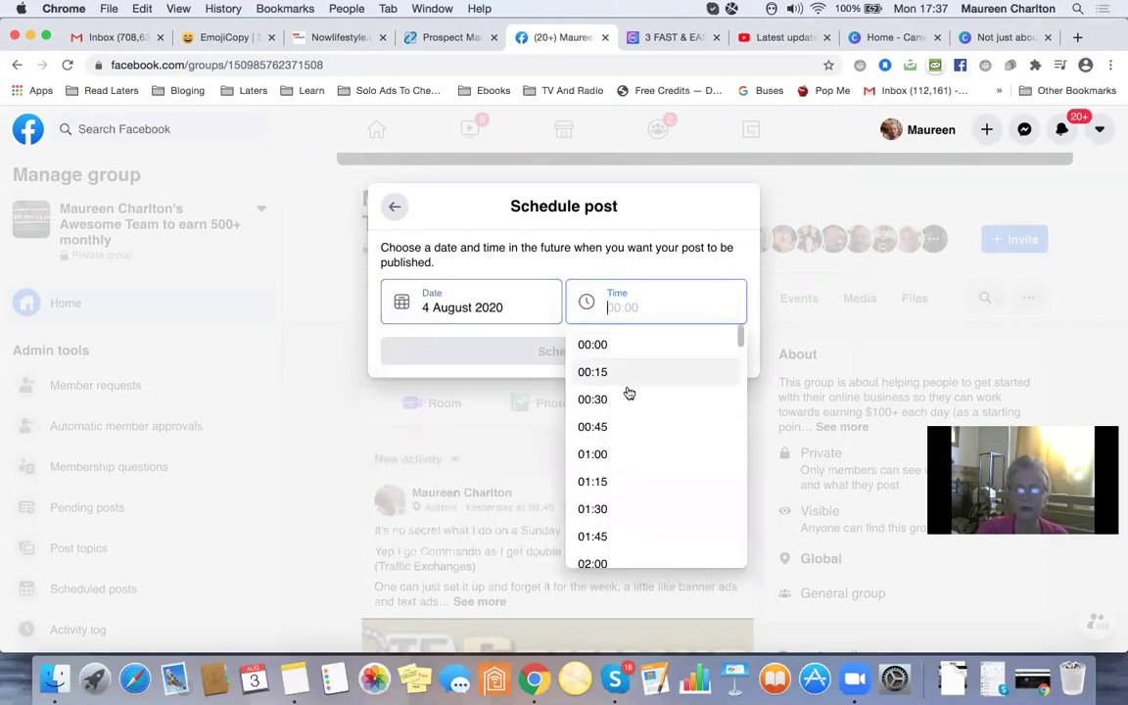
pyautogui.scroll(-3, 620, 458)
pyautogui.scroll(-4, 619, 461)
pyautogui.scroll(-2, 620, 461)
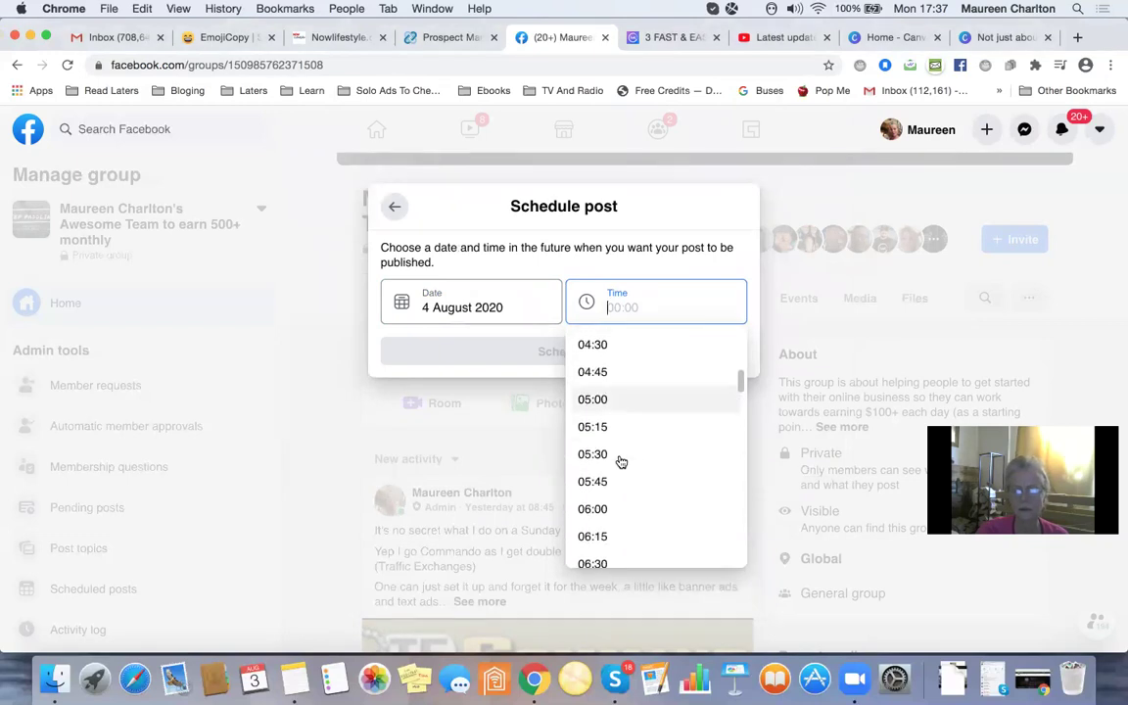
pyautogui.scroll(-2, 620, 461)
pyautogui.scroll(-3, 620, 461)
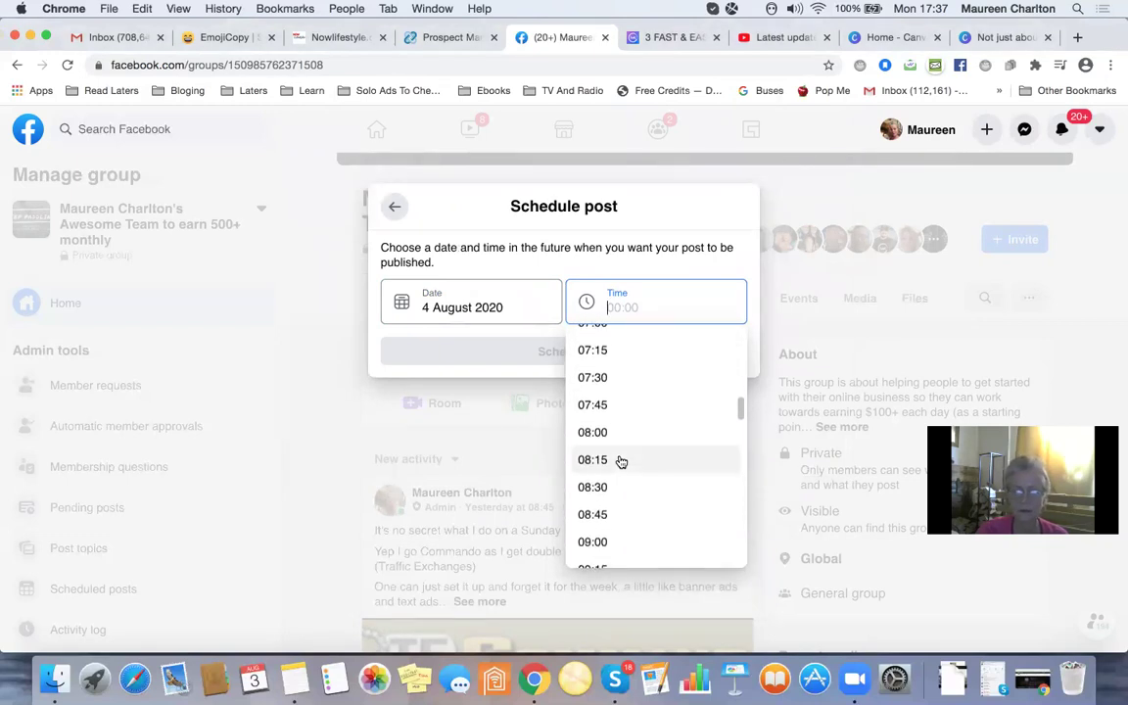
pyautogui.click(620, 461)
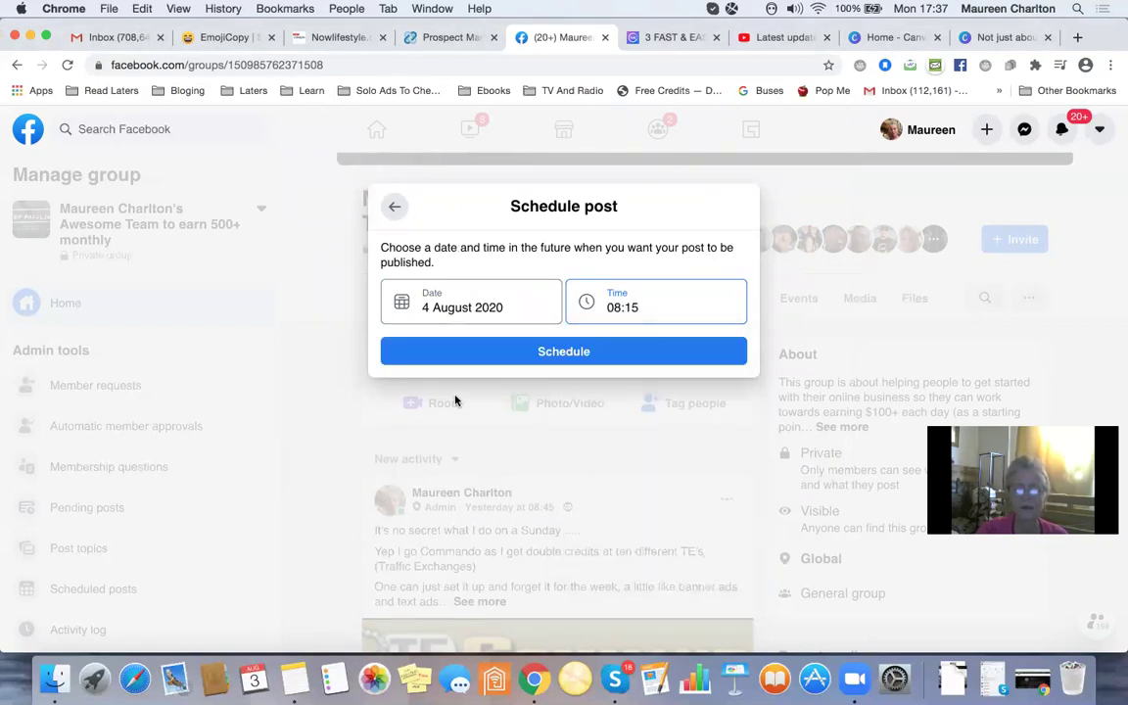
pyautogui.click(562, 351)
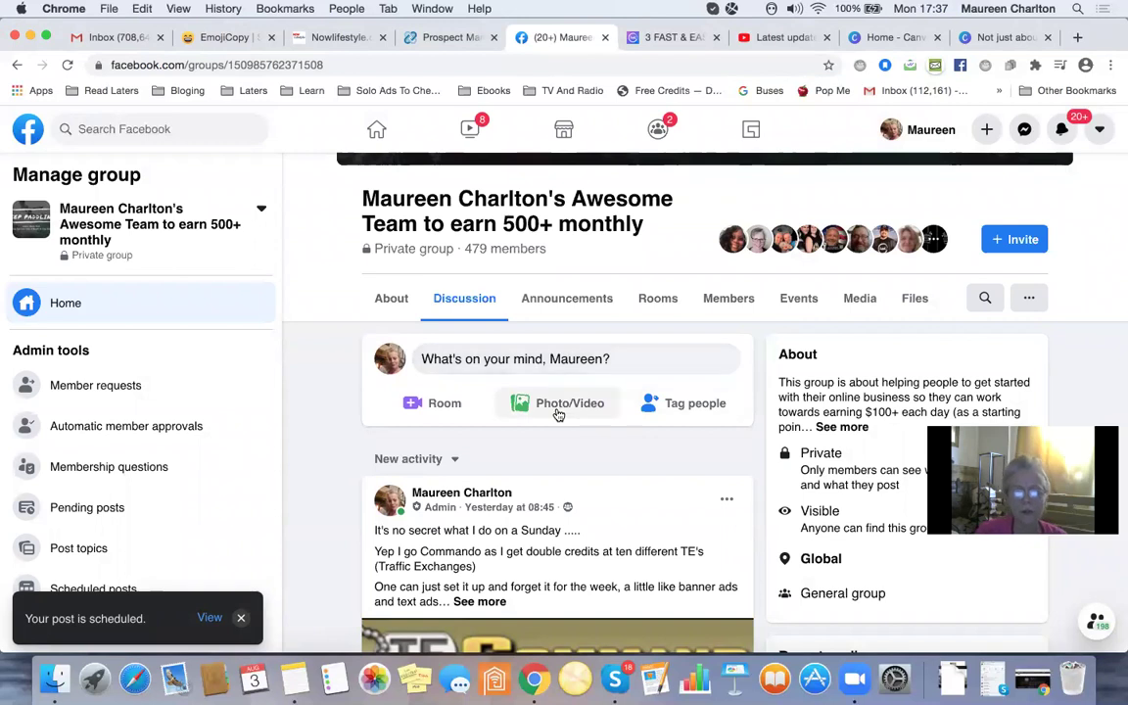
# - Open Scheduled posts from the Manage group sidebar to see the queued fitness post
pyautogui.scroll(3, 557, 414)
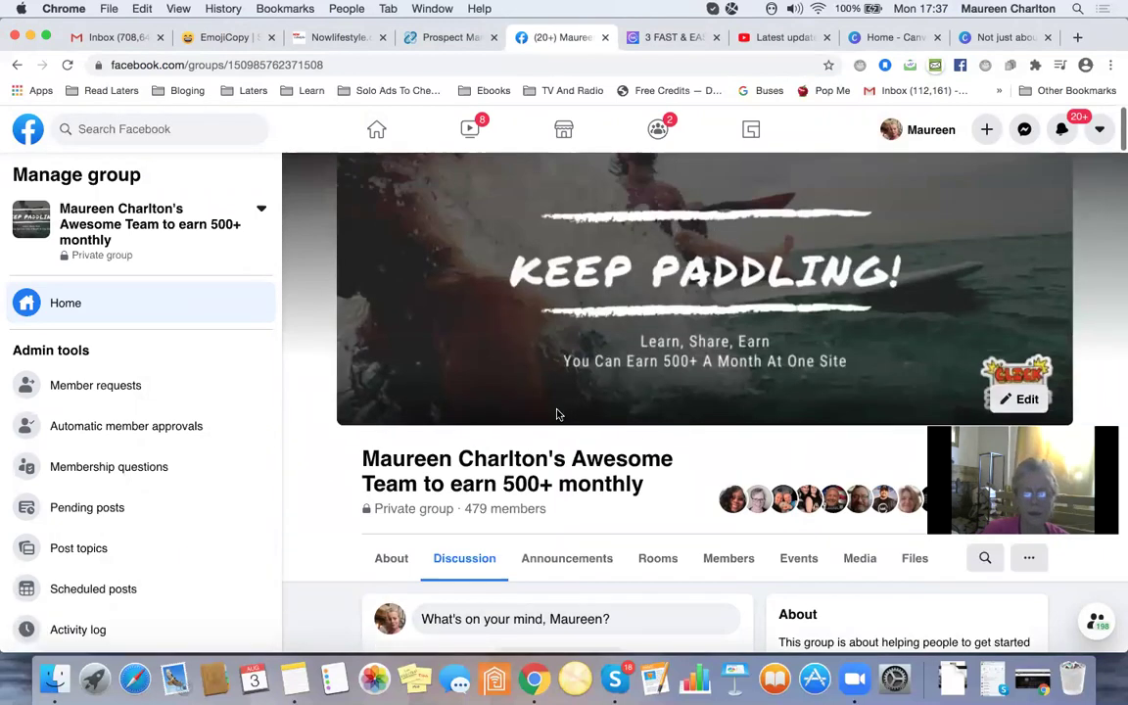
pyautogui.scroll(-3, 557, 414)
pyautogui.scroll(-3, 557, 411)
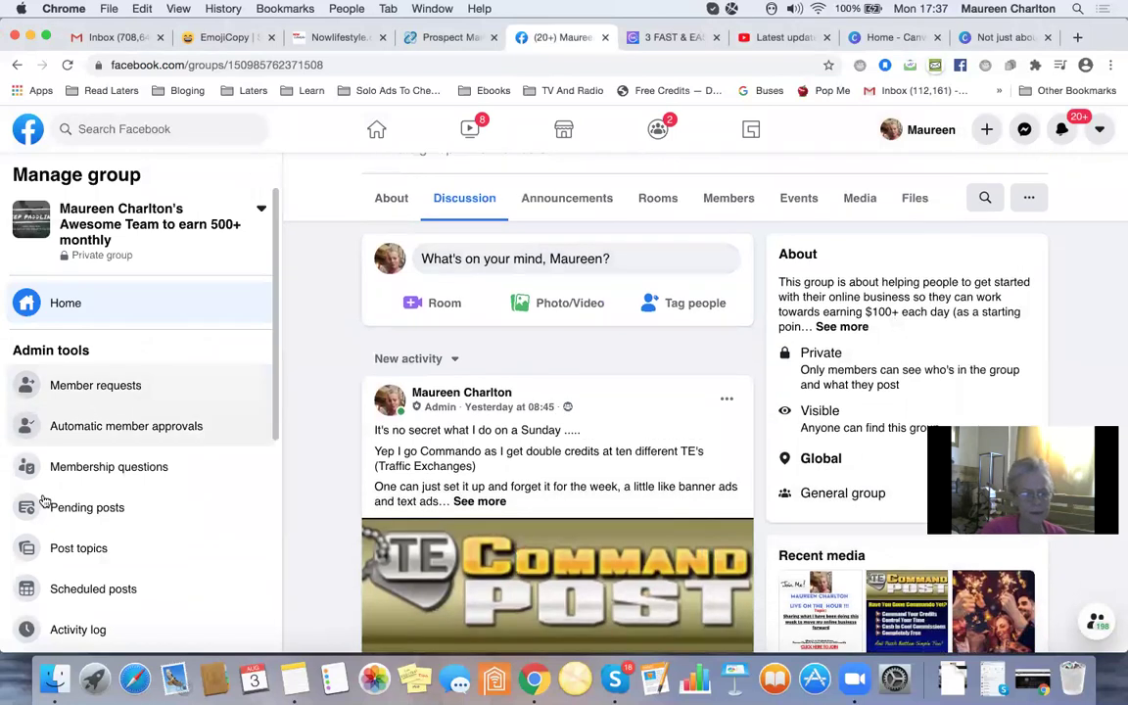
pyautogui.scroll(-1, 45, 504)
pyautogui.scroll(-3, 46, 511)
pyautogui.scroll(-2, 46, 511)
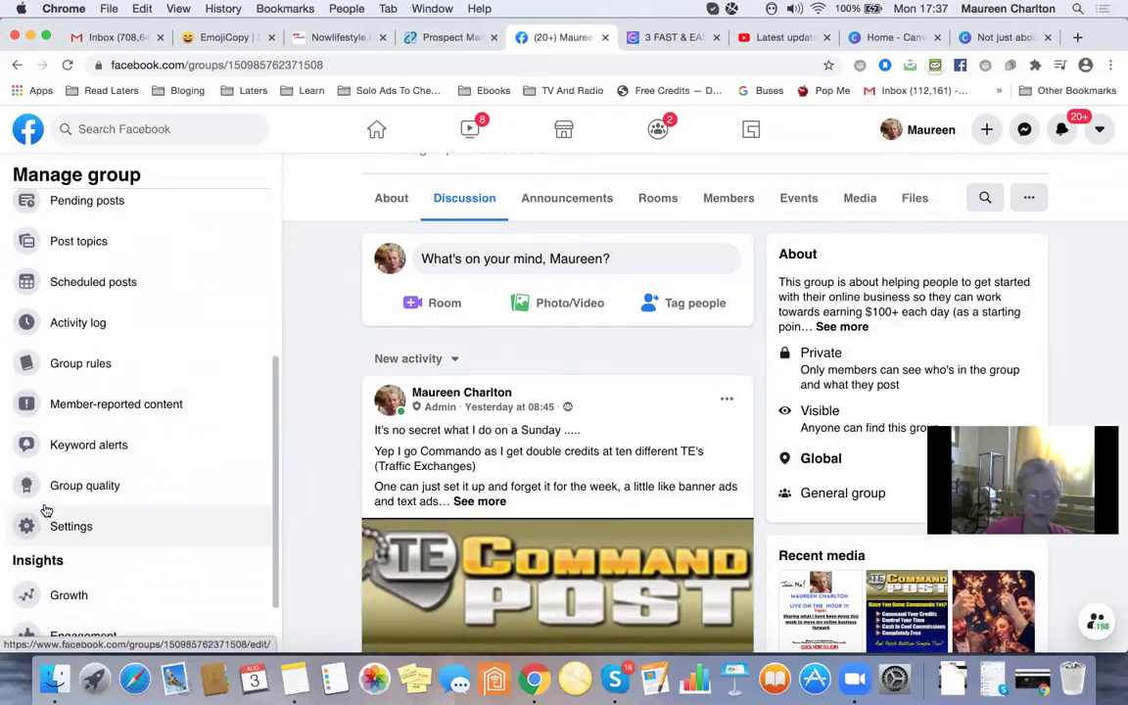
pyautogui.scroll(-2, 46, 511)
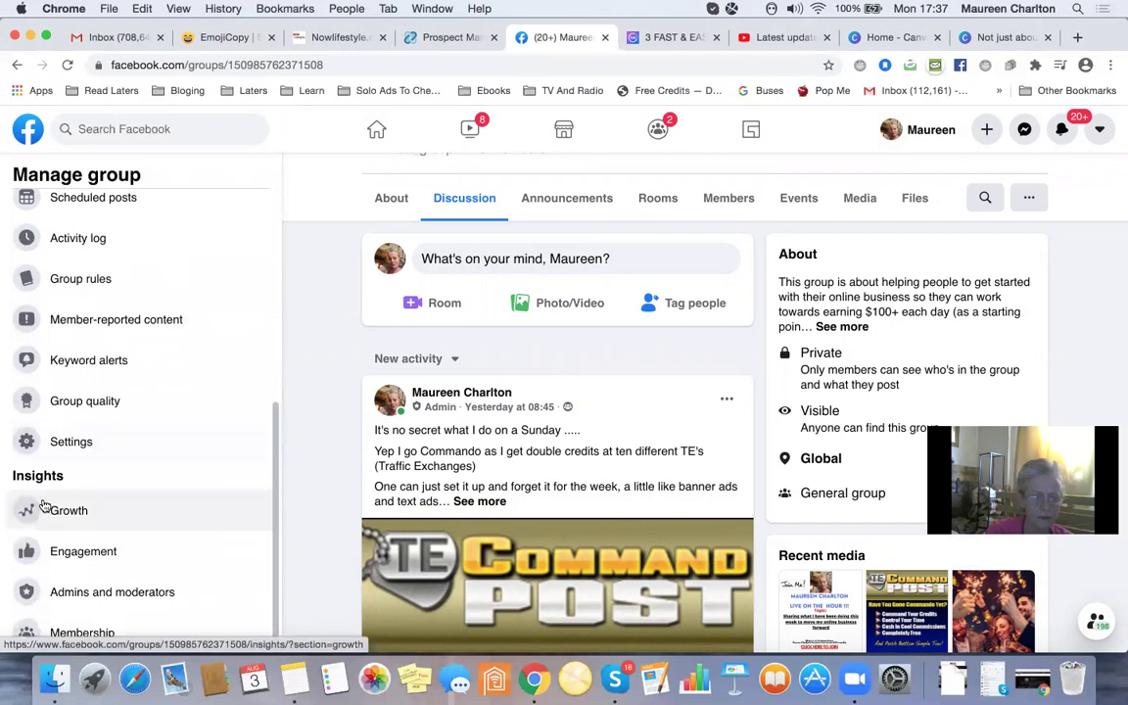
pyautogui.scroll(1, 44, 504)
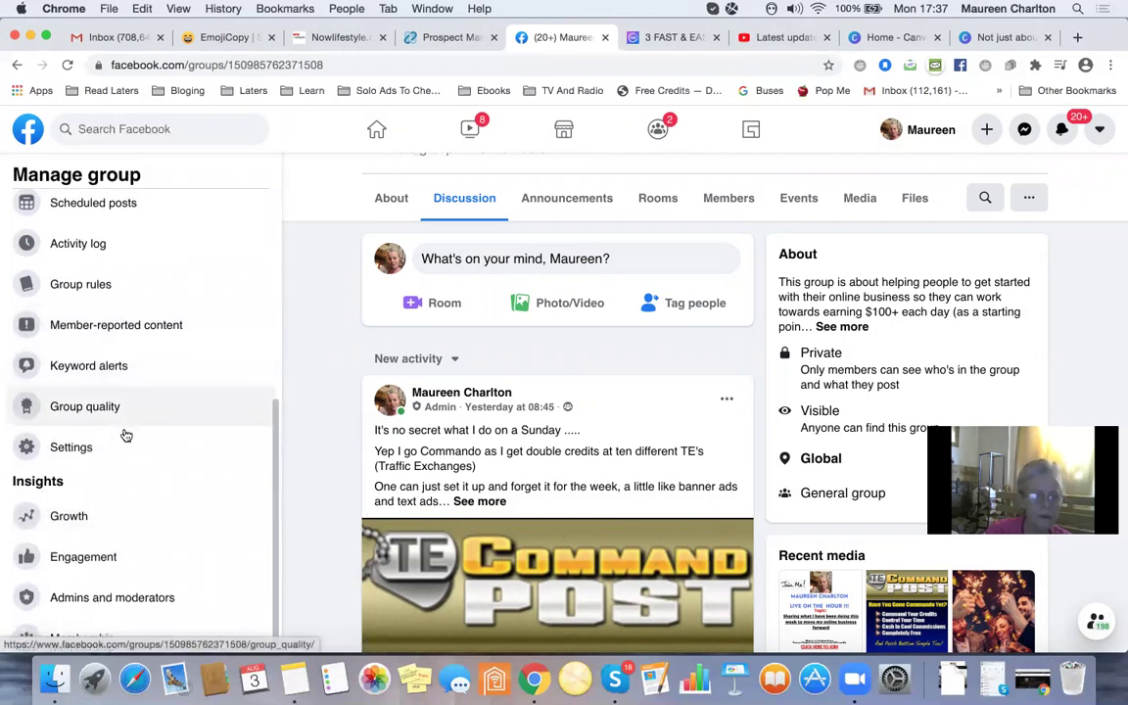
pyautogui.scroll(4, 124, 434)
pyautogui.scroll(1, 125, 434)
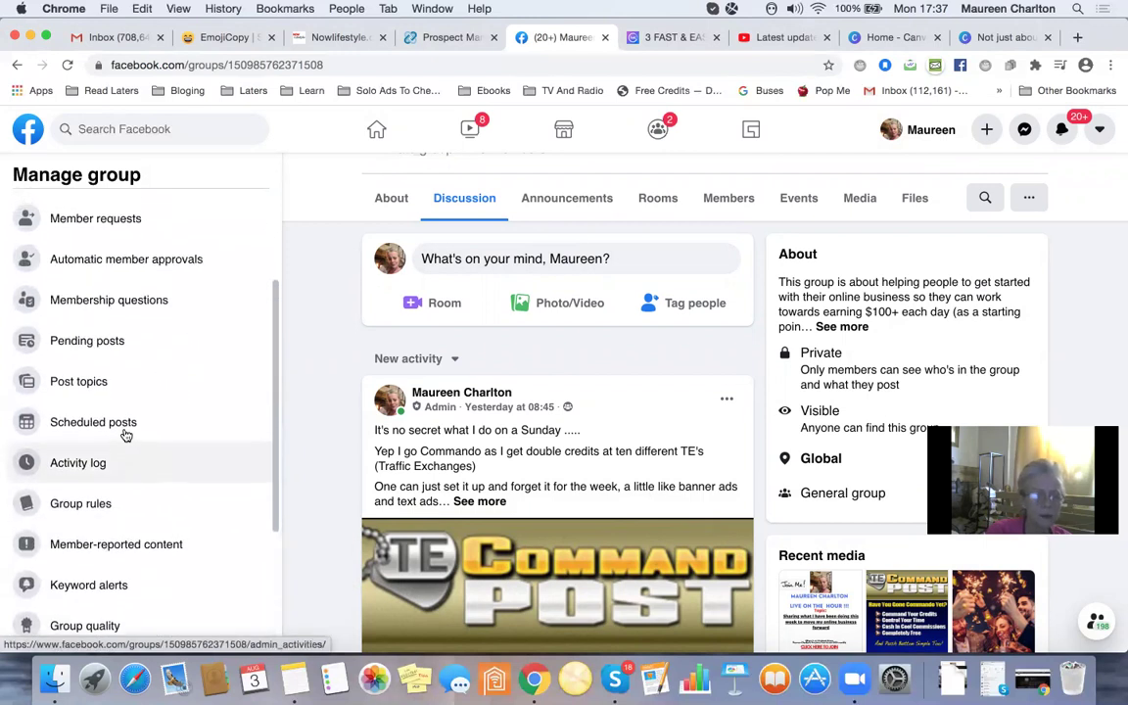
pyautogui.click(123, 433)
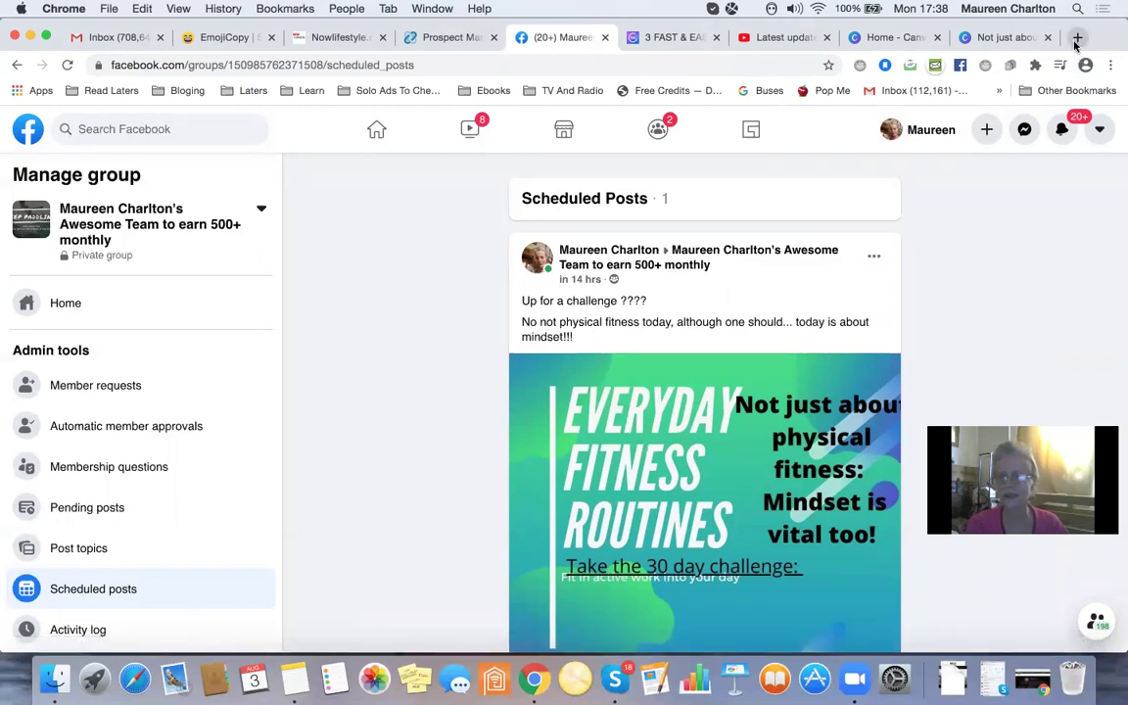
# - In a new tab, search 'theconversionpros' and open the Theconversionpros.com result
pyautogui.click(1076, 39)
pyautogui.click(519, 65)
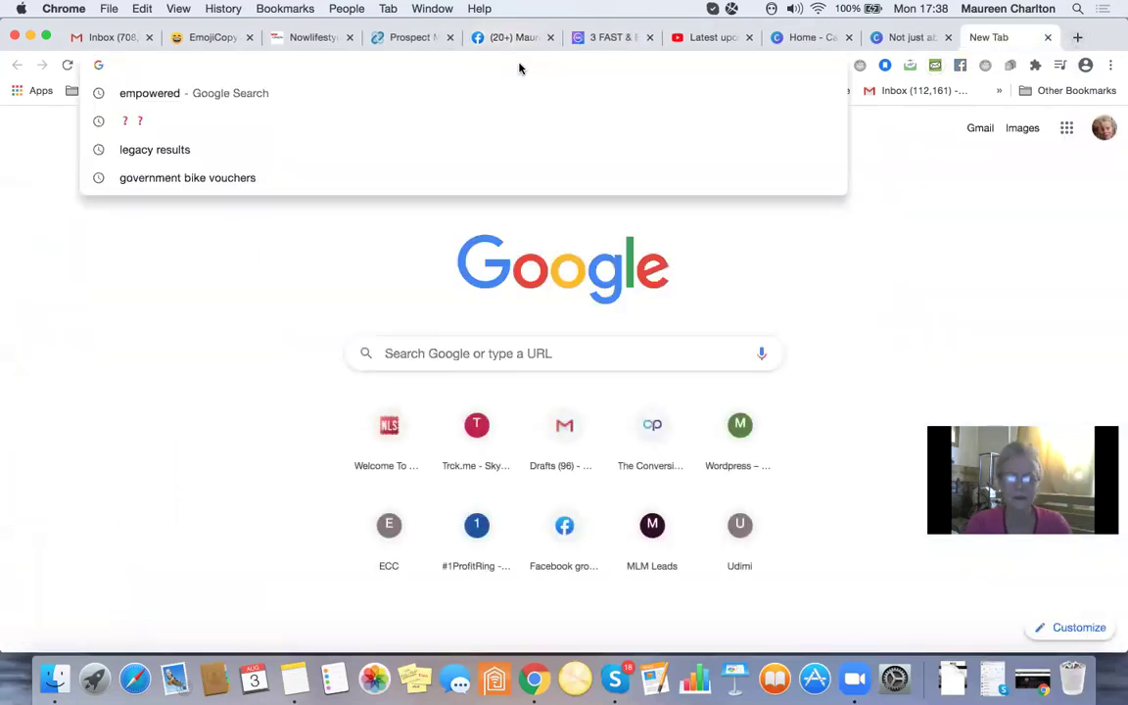
pyautogui.write('the')
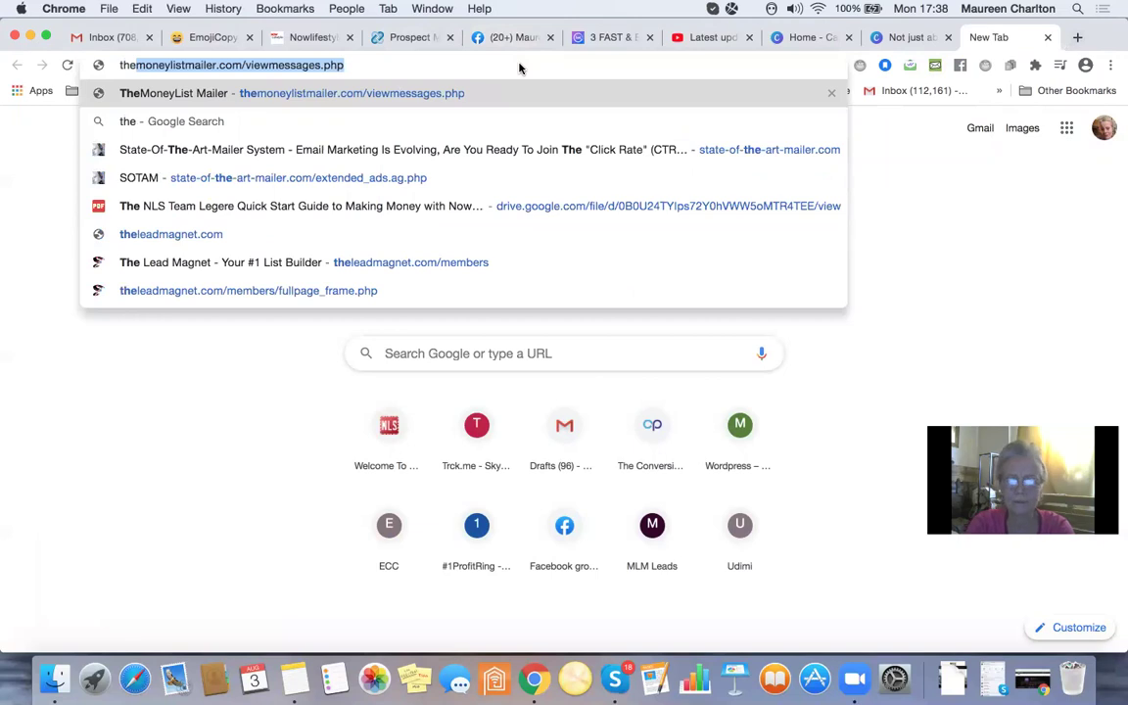
pyautogui.write('c')
pyautogui.write('onve')
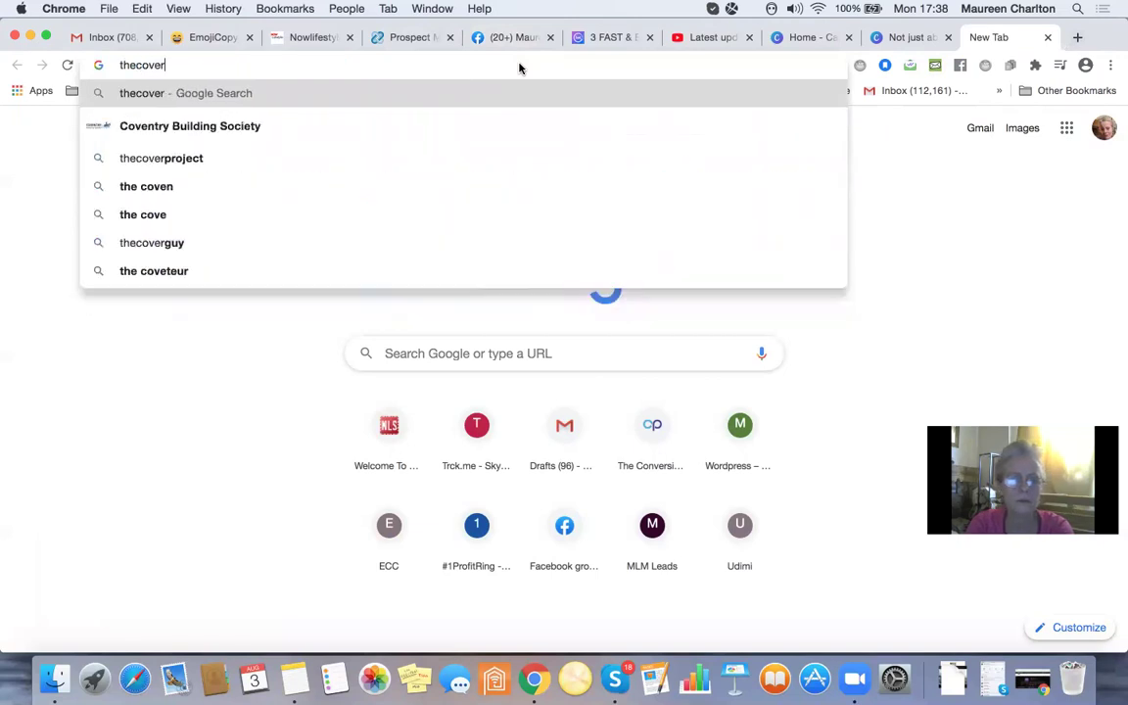
pyautogui.write('rsio')
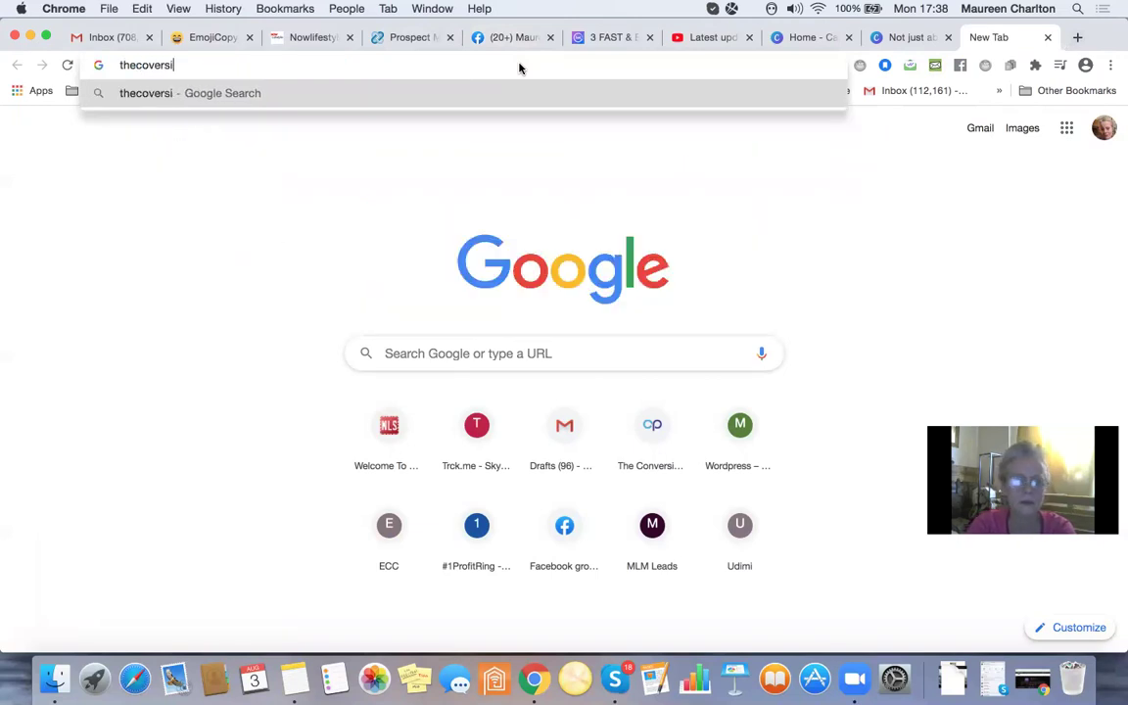
pyautogui.write('npro')
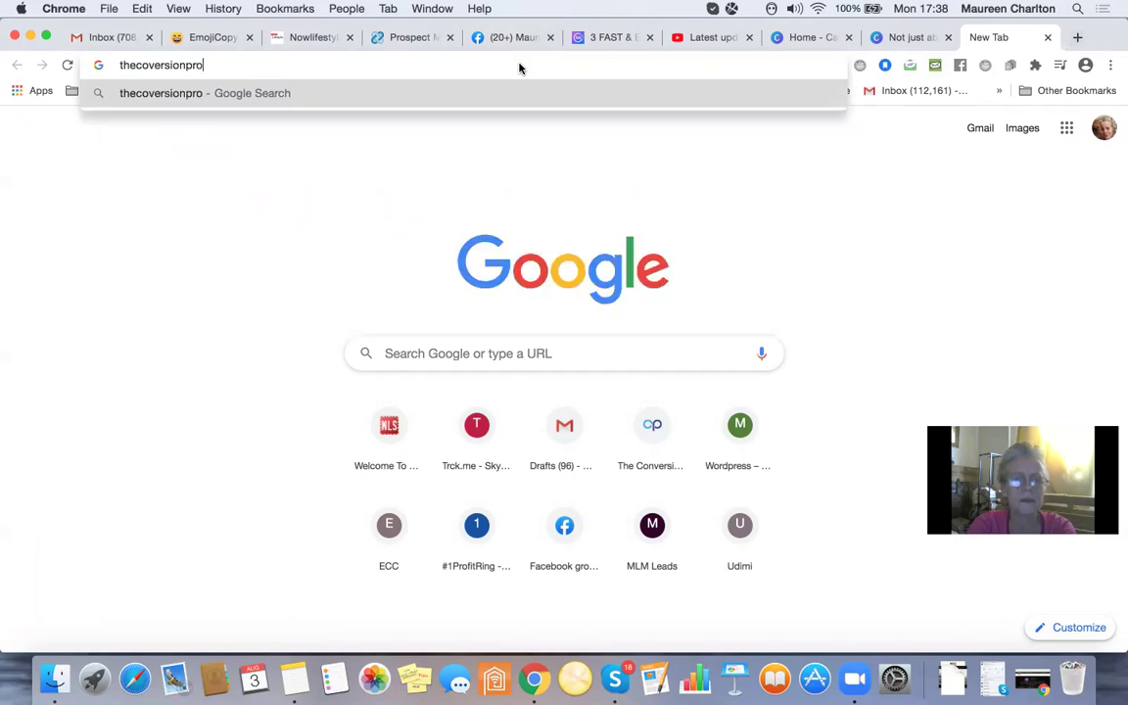
pyautogui.write('s')
pyautogui.press('Return')
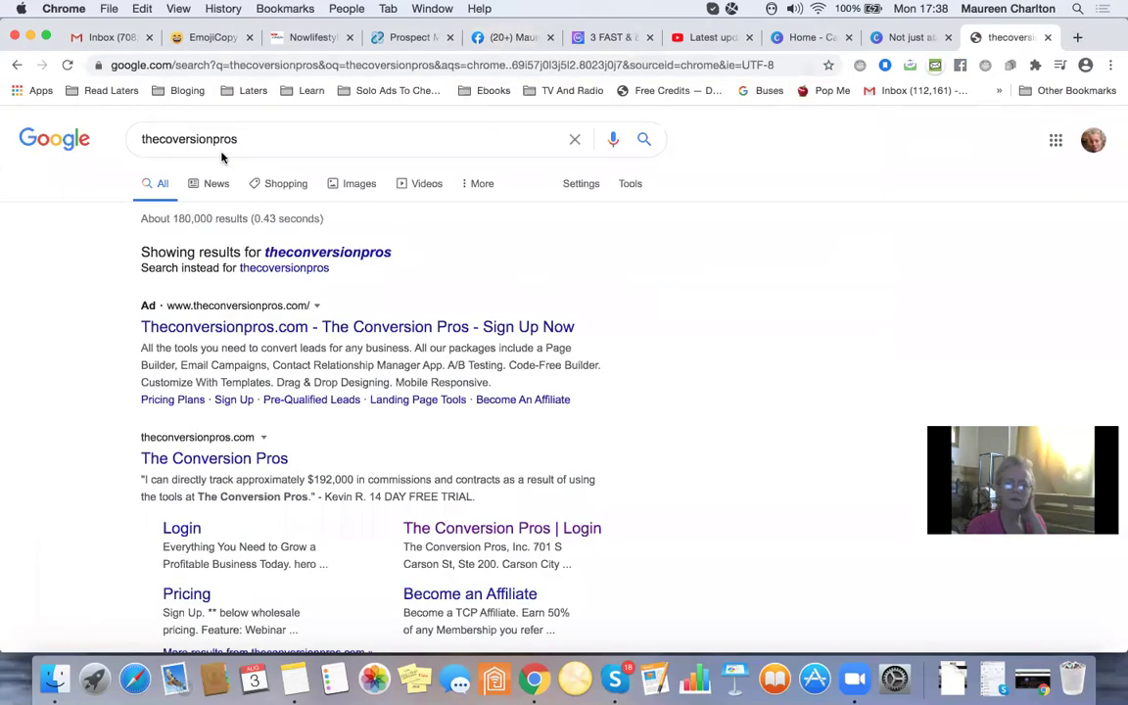
pyautogui.click(248, 327)
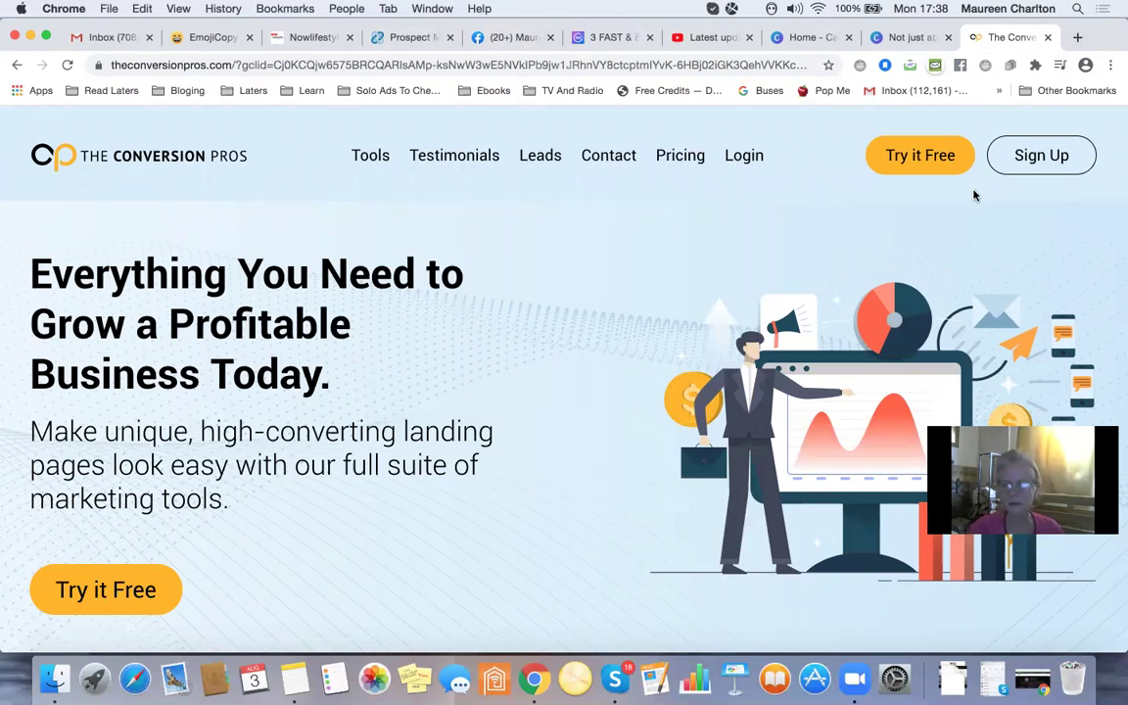
# - Log in to The Conversion Pros and open Tiny Urls, dismissing the tour
pyautogui.click(741, 159)
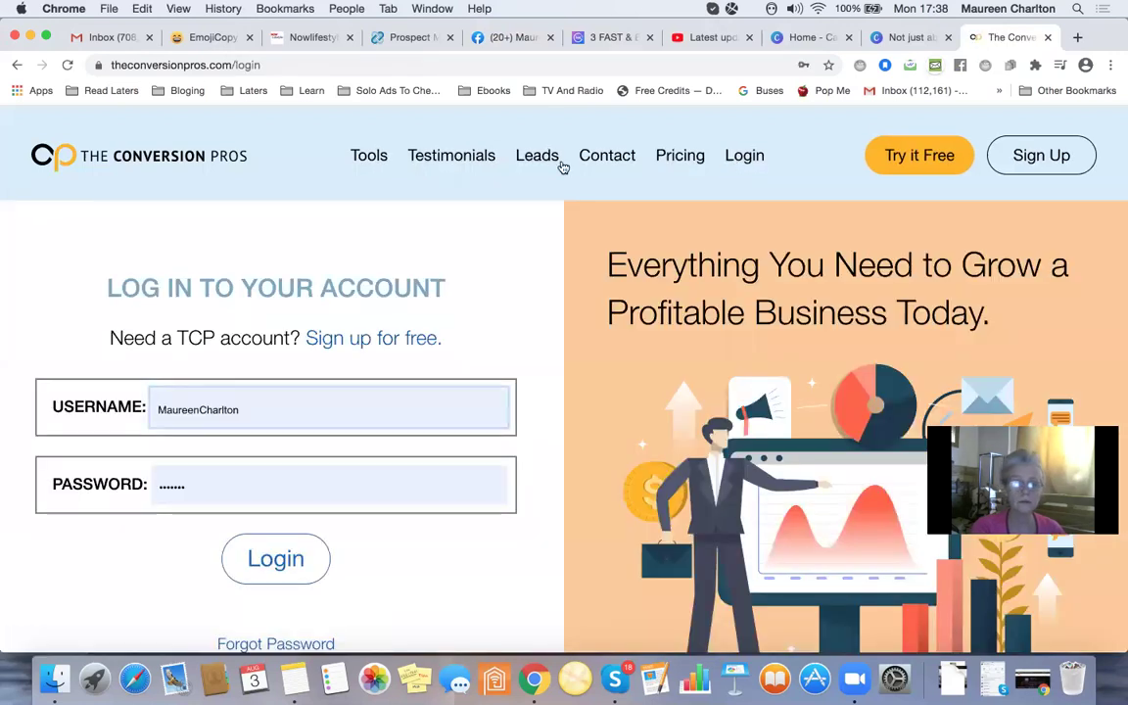
pyautogui.click(284, 563)
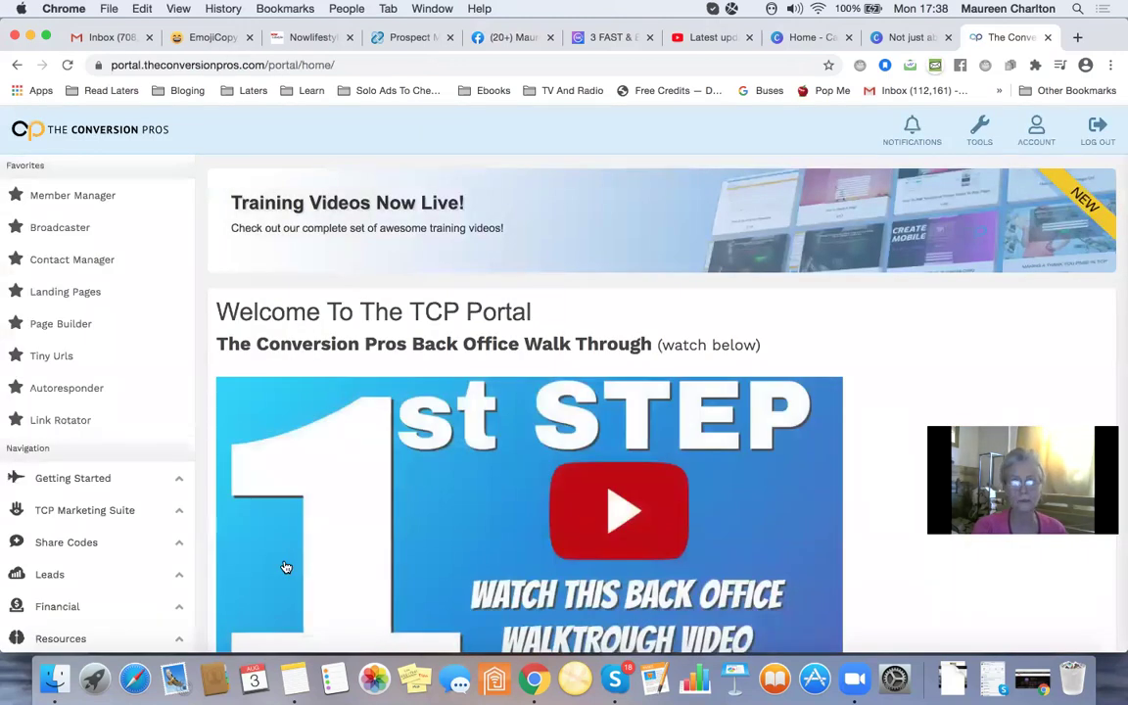
pyautogui.moveTo(529, 460)
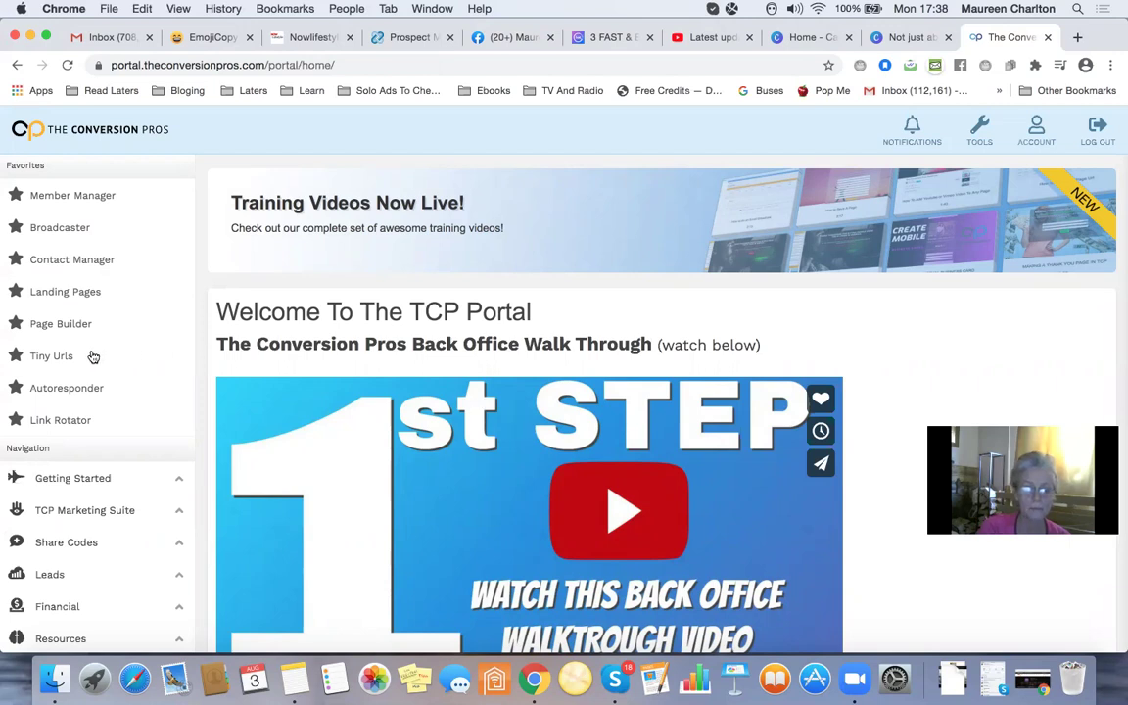
pyautogui.click(45, 357)
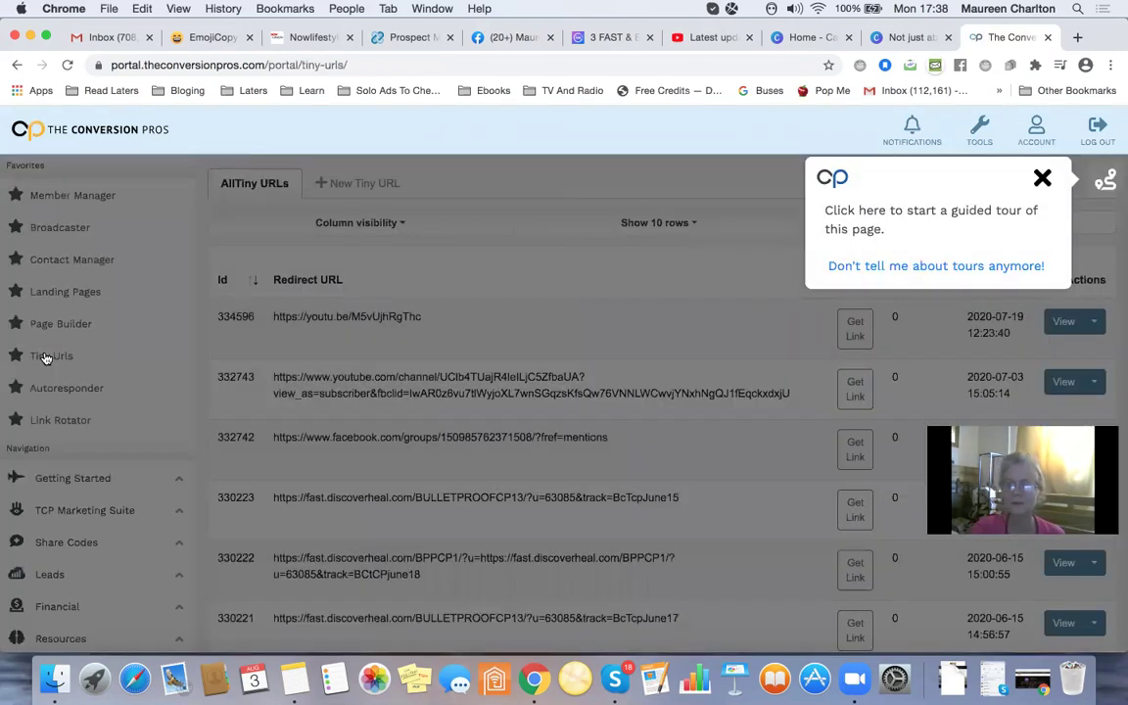
pyautogui.click(1041, 178)
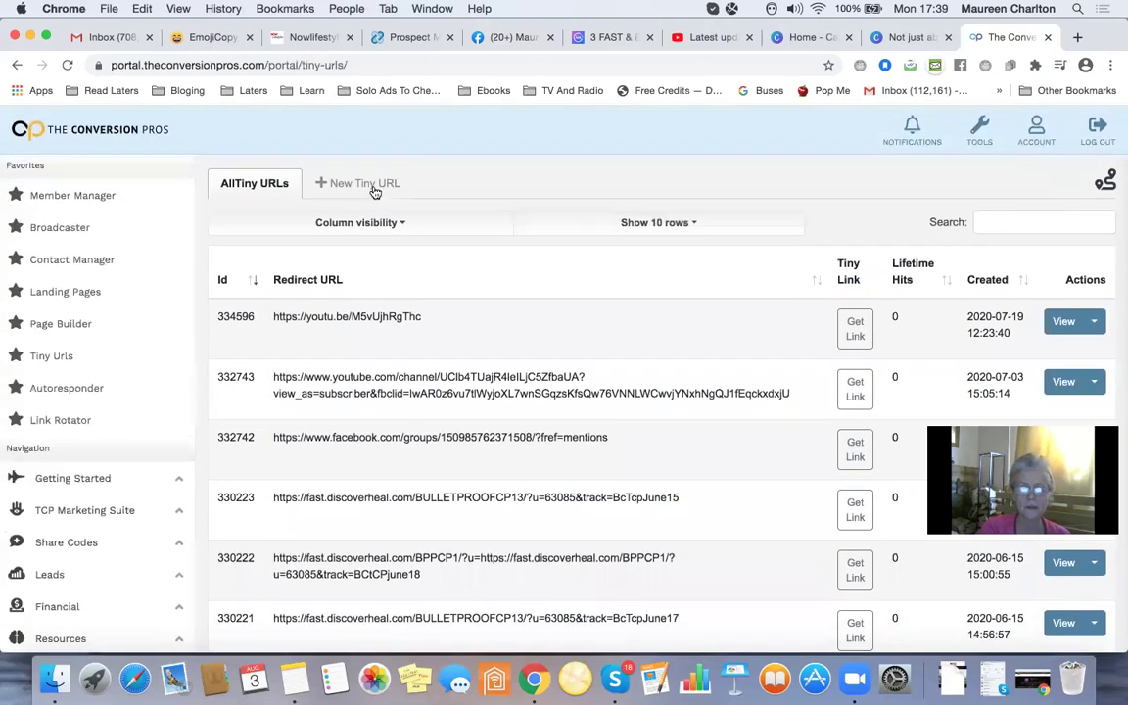
pyautogui.click(375, 191)
pyautogui.click(424, 255)
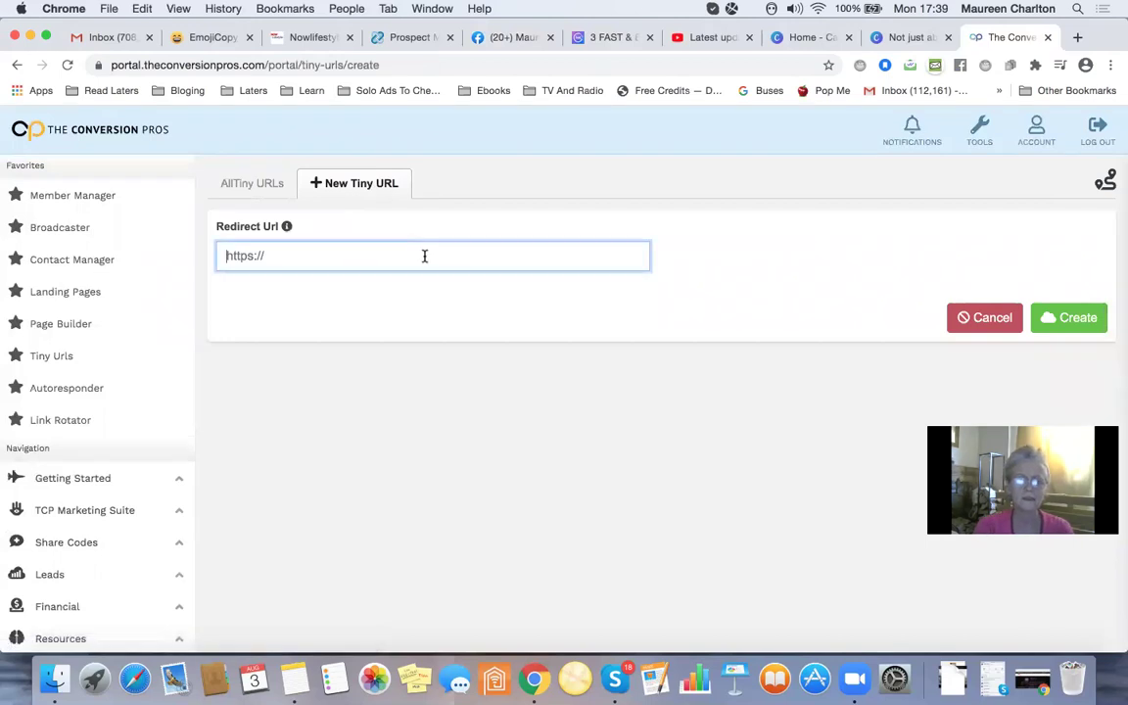
pyautogui.press('super+v')
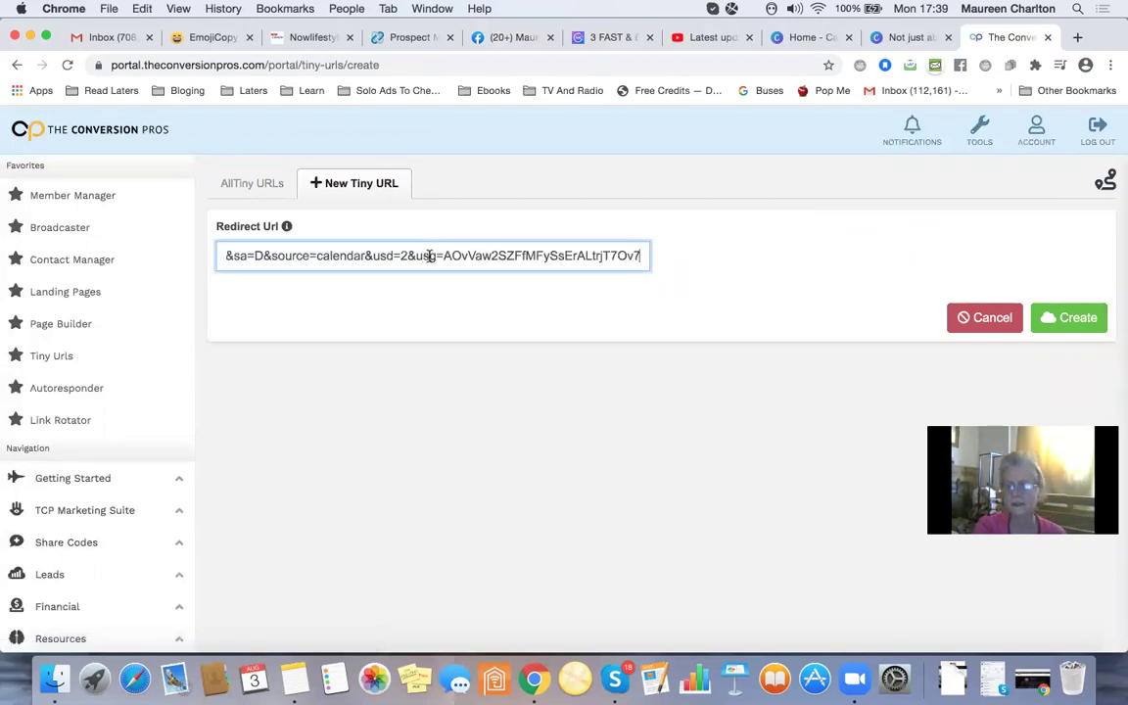
pyautogui.click(1080, 318)
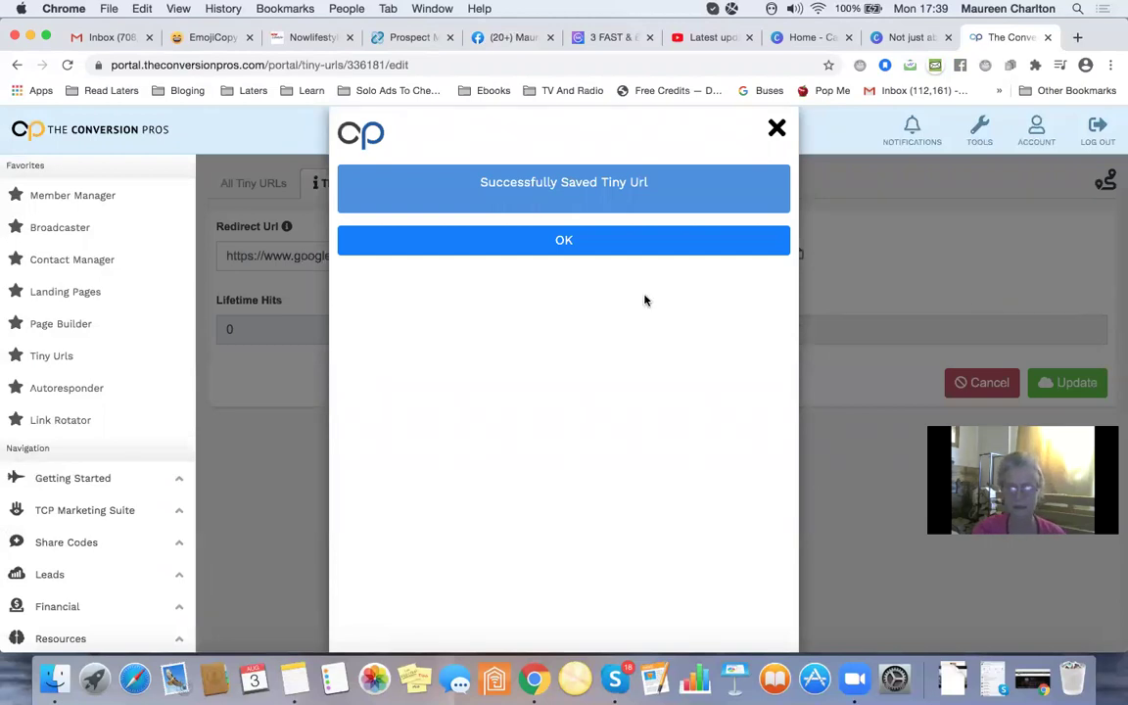
pyautogui.click(571, 242)
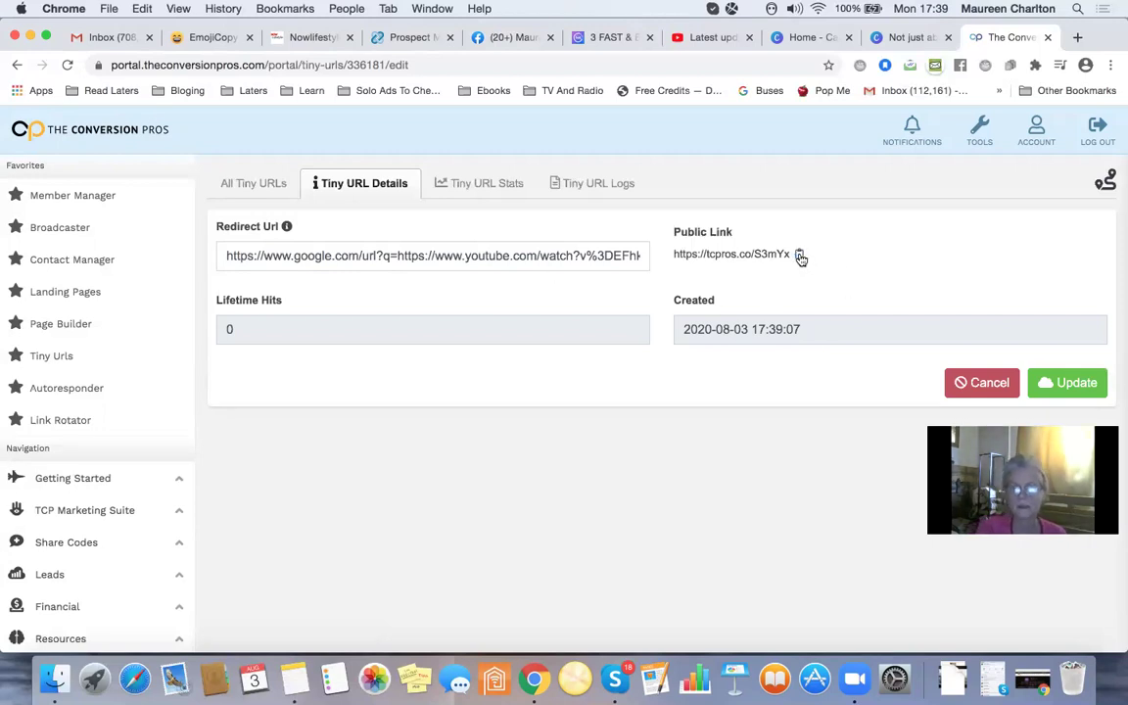
pyautogui.click(612, 37)
# - Edit the scheduled post to add 'Click the link below and listen for 30 days' and the tcpros.co link
pyautogui.click(504, 38)
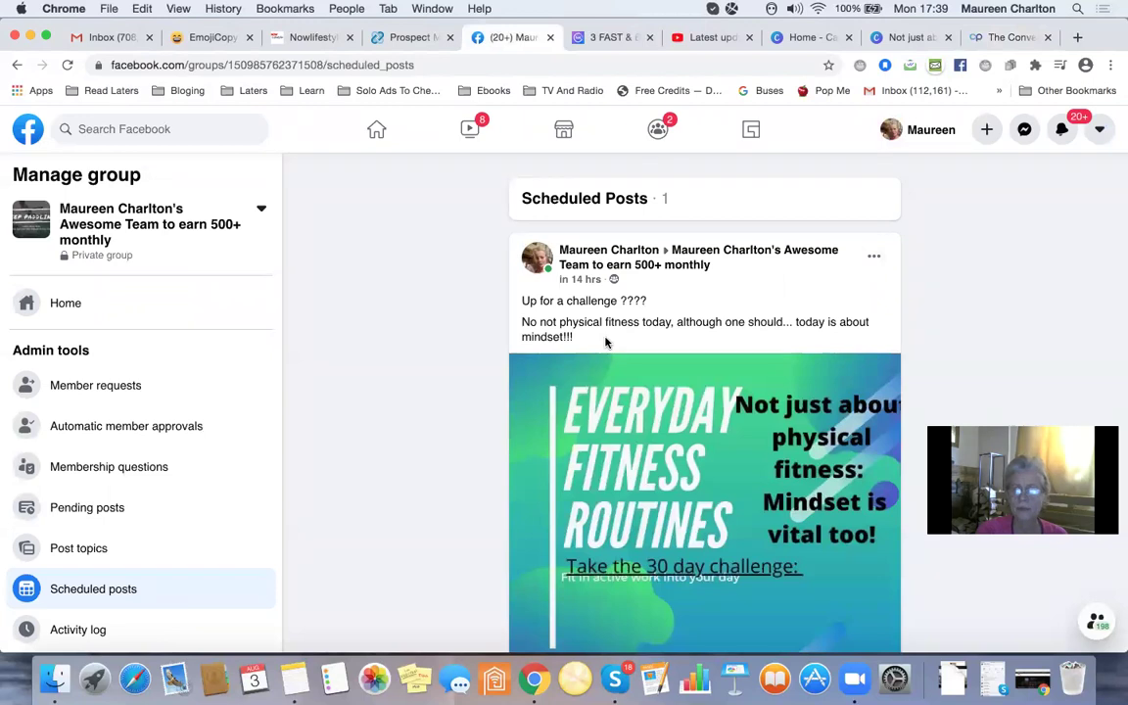
pyautogui.click(871, 259)
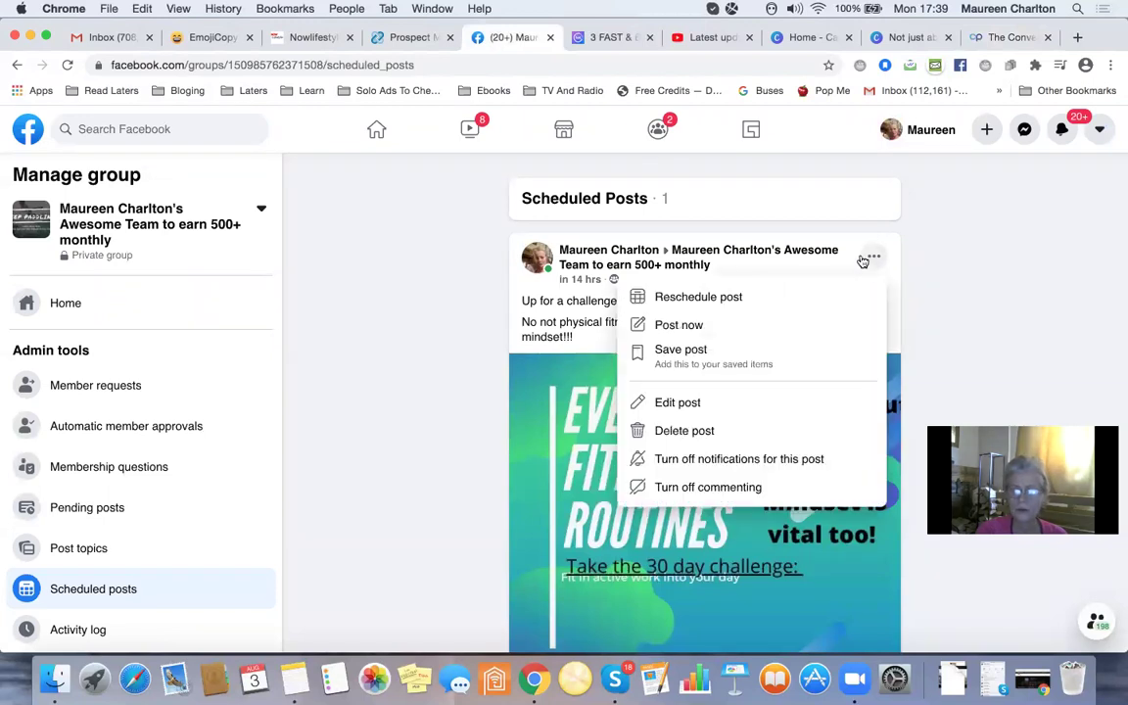
pyautogui.click(690, 404)
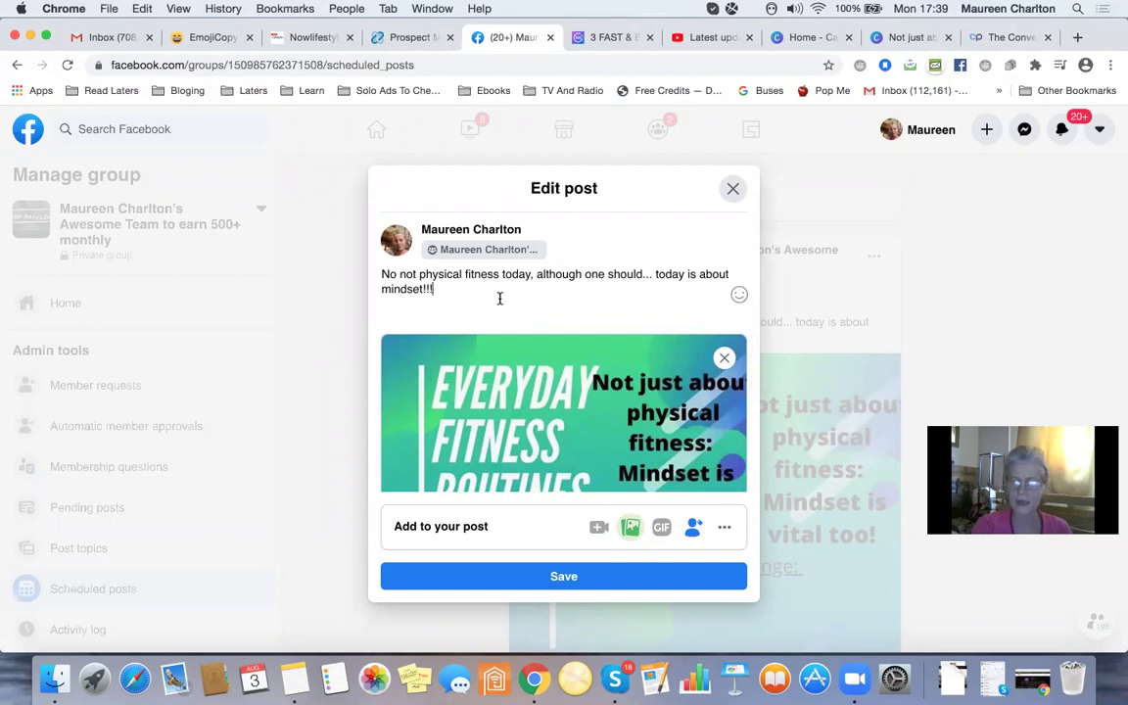
pyautogui.press('Return')
pyautogui.press('Return')
pyautogui.press('Return')
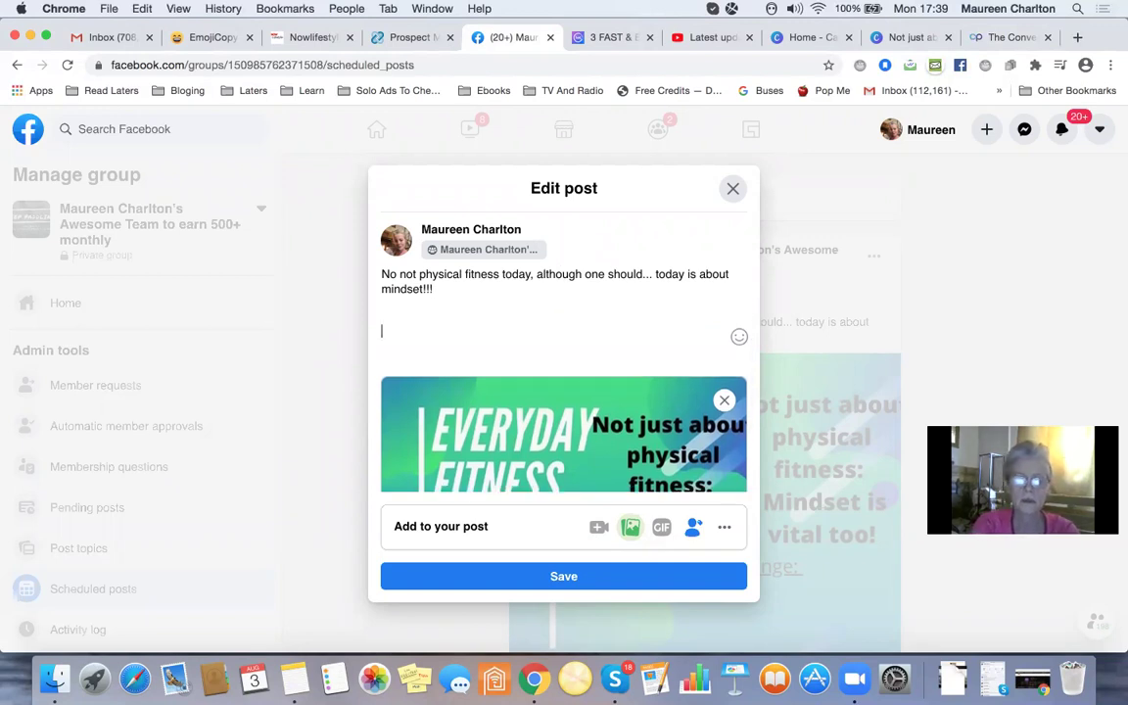
pyautogui.write('Click the link belo')
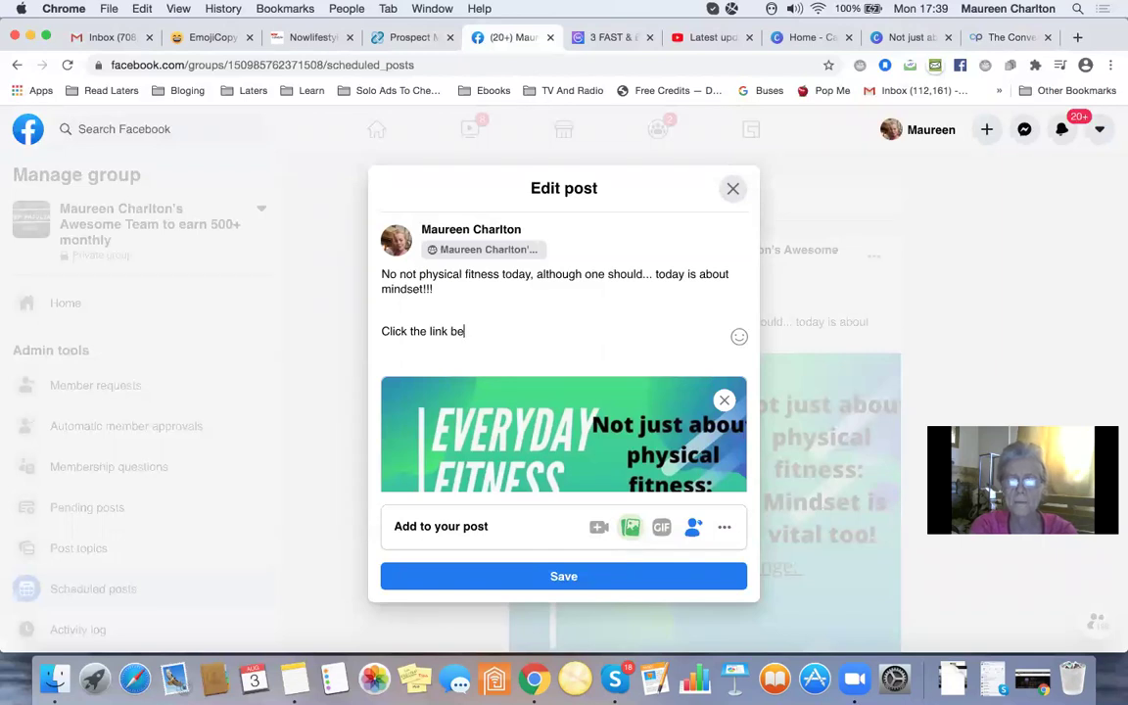
pyautogui.write('w and lis')
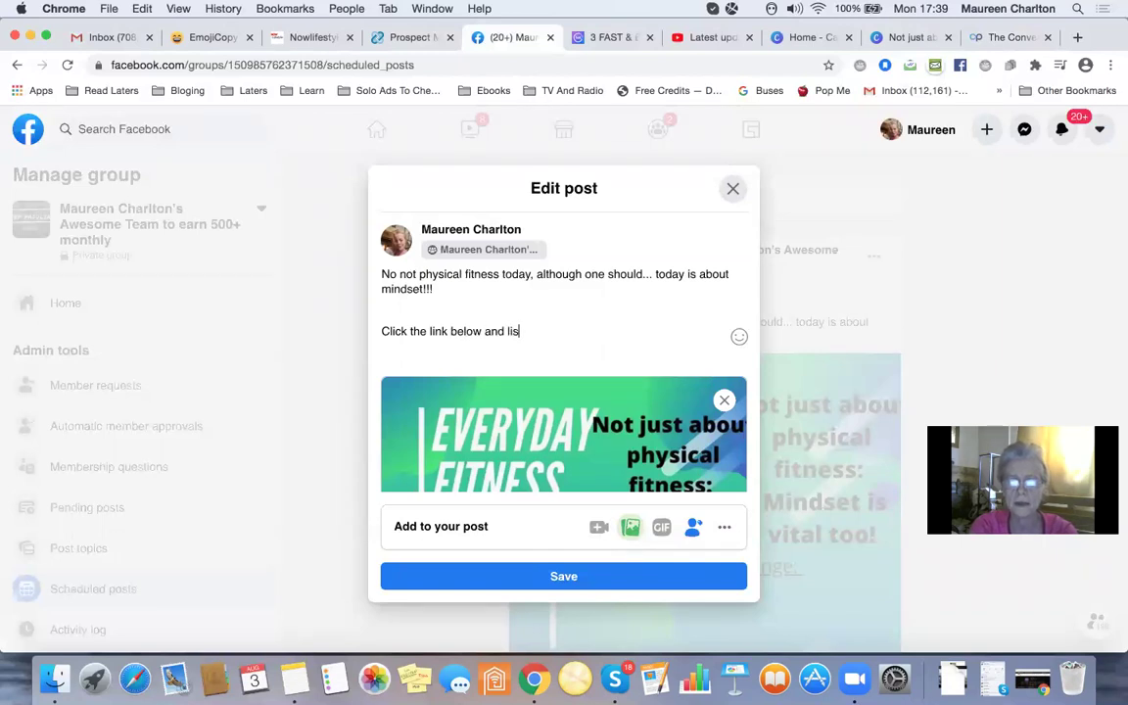
pyautogui.write('ten for')
pyautogui.write(' 30')
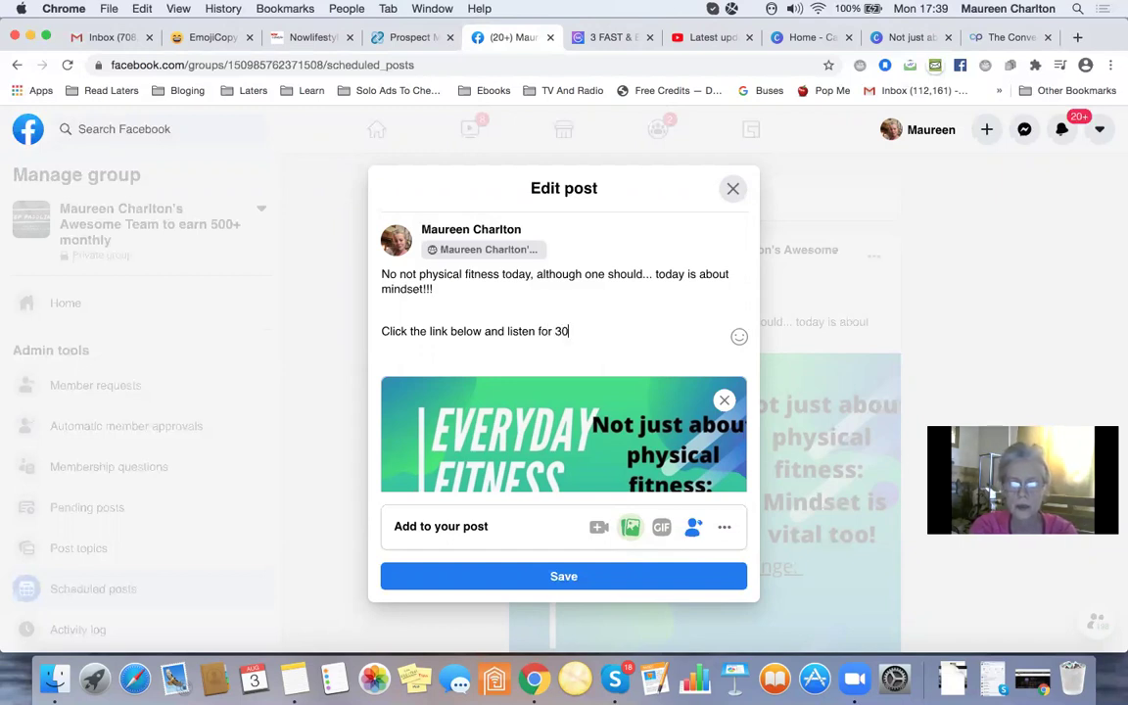
pyautogui.write(' days ...')
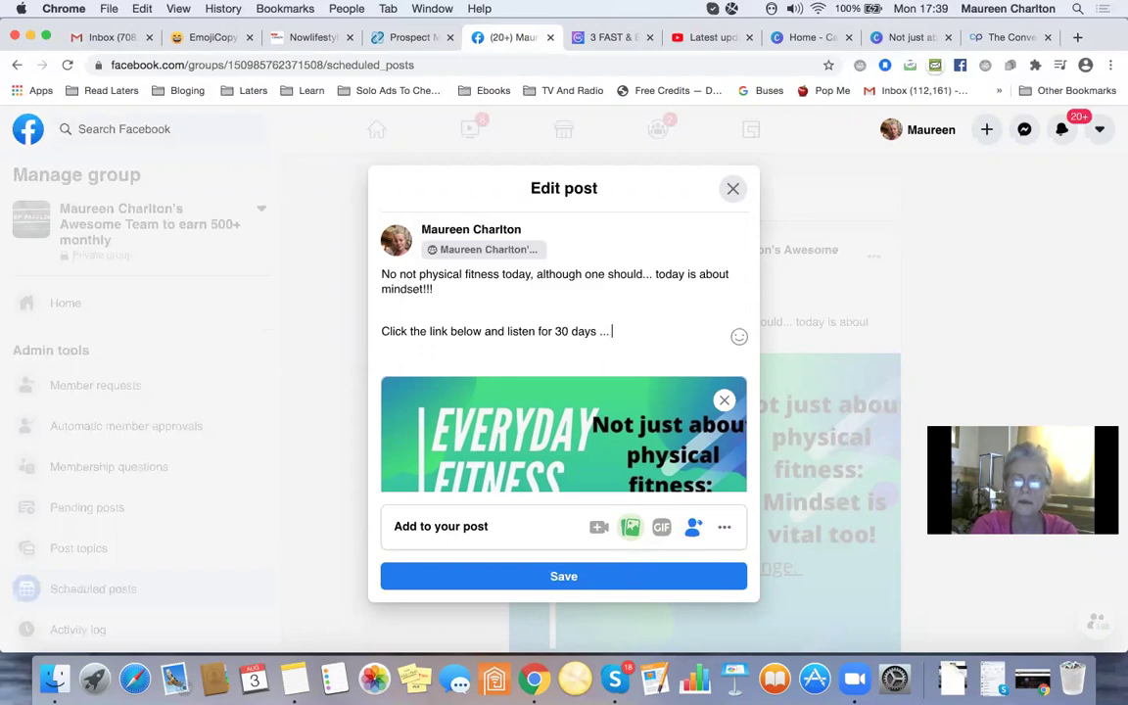
pyautogui.press('Return')
pyautogui.write('https://tcpros.co/S3mYx')
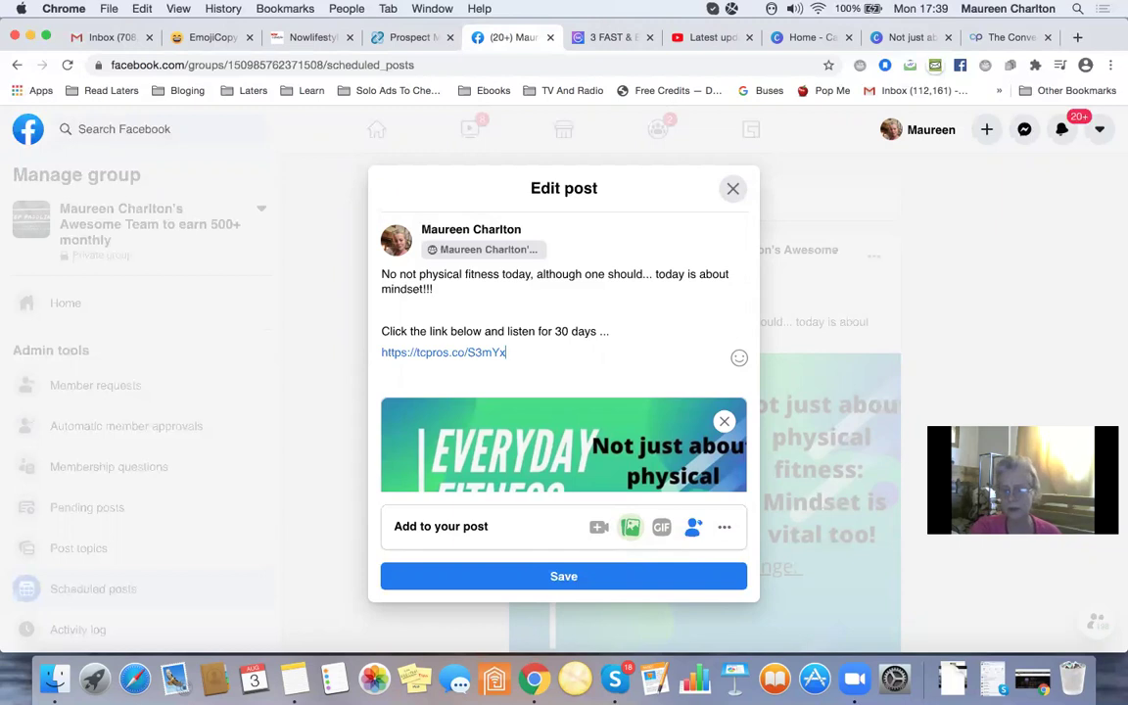
pyautogui.click(566, 576)
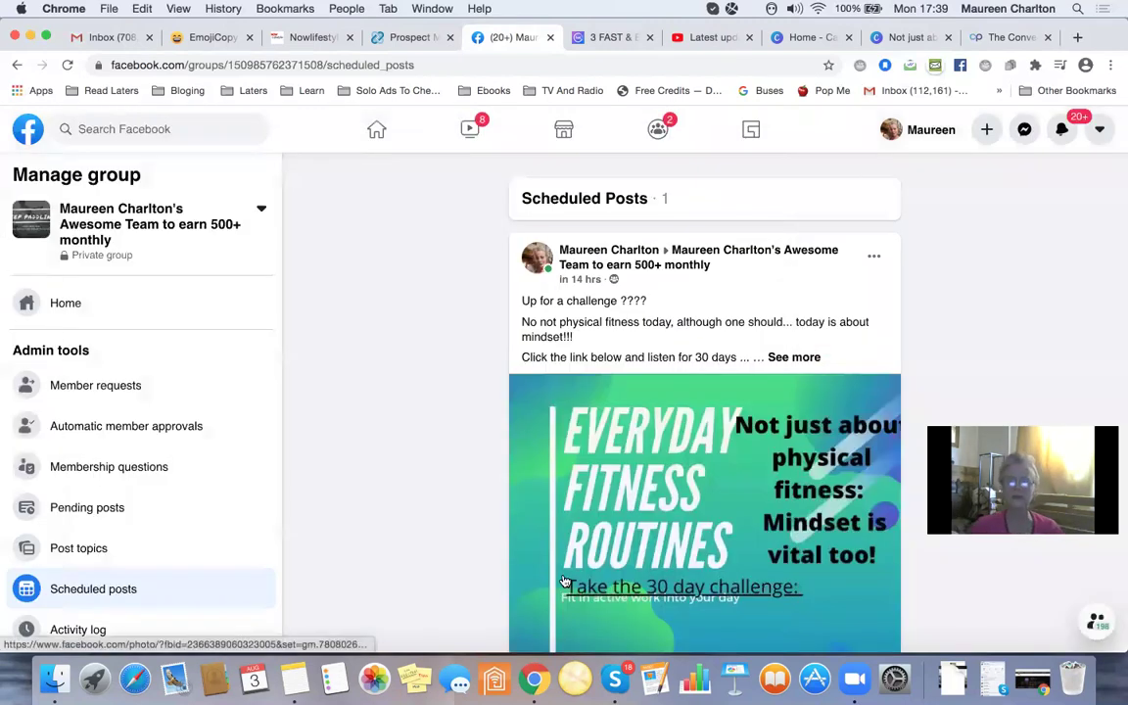
pyautogui.scroll(-1, 565, 581)
pyautogui.scroll(-3, 565, 582)
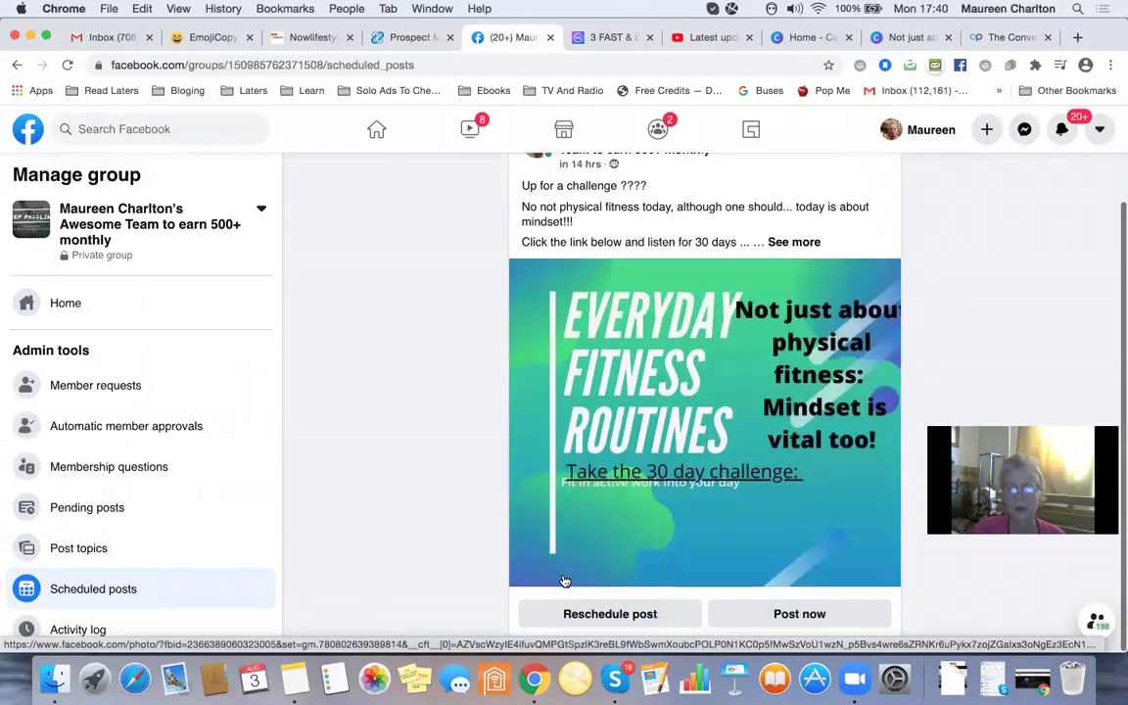
pyautogui.scroll(3, 565, 582)
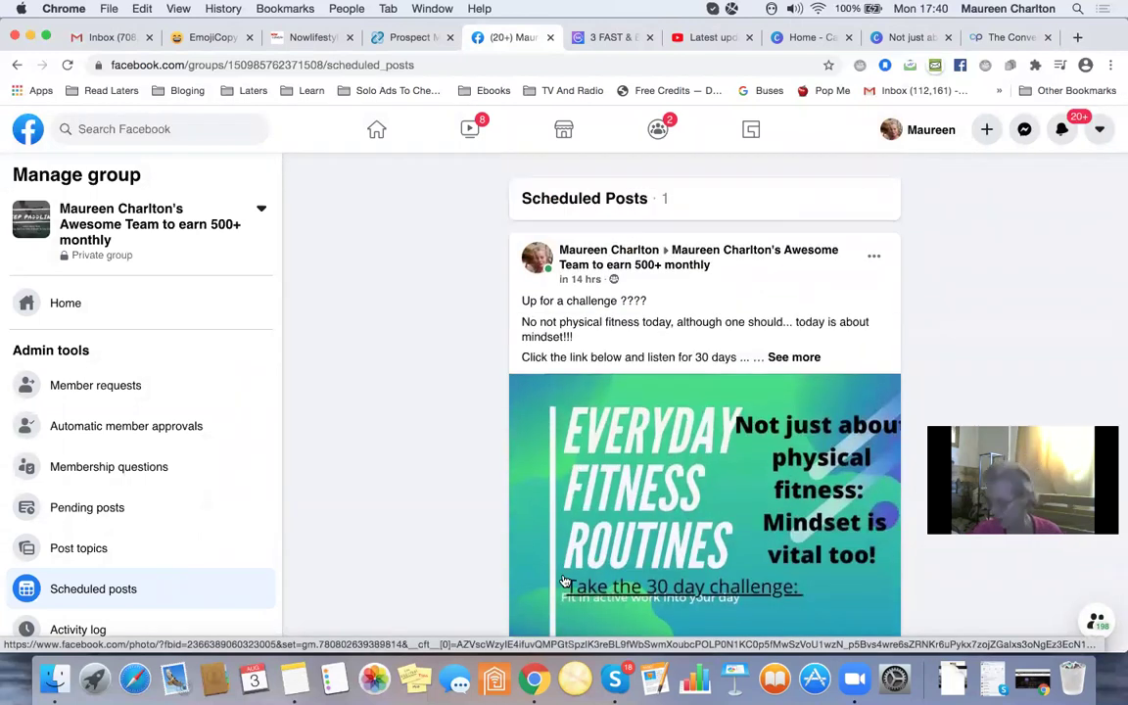